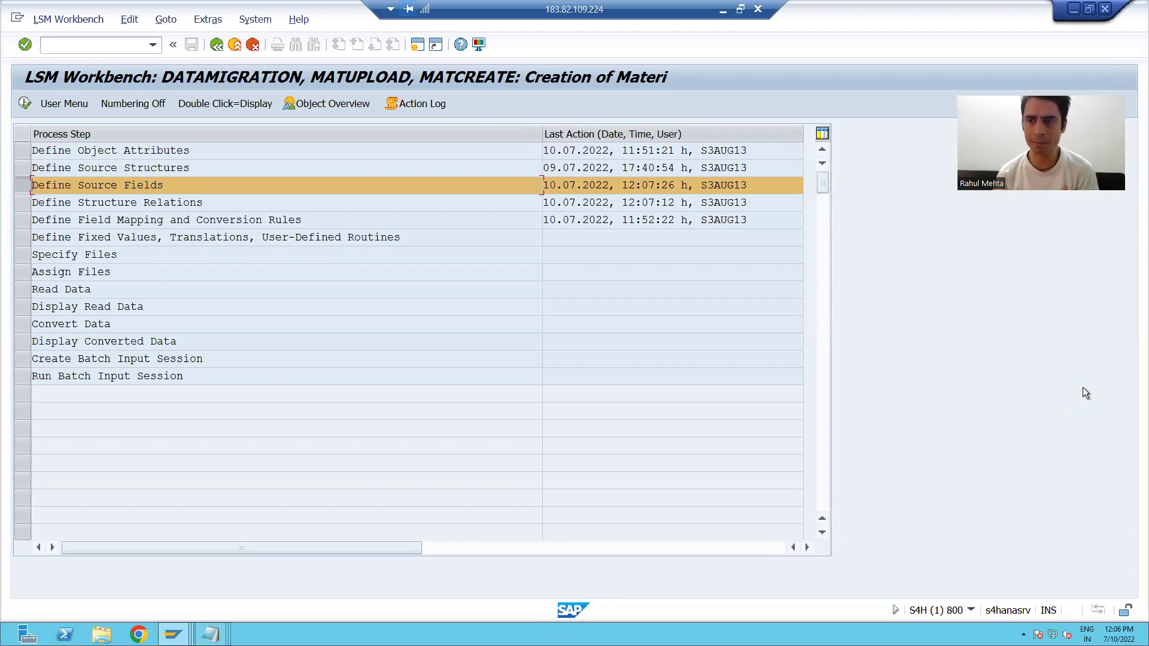
Display the object attributes of MATCREATE, check the assigned batch input recording, and return to the process steps.
click(27, 150)
click(27, 164)
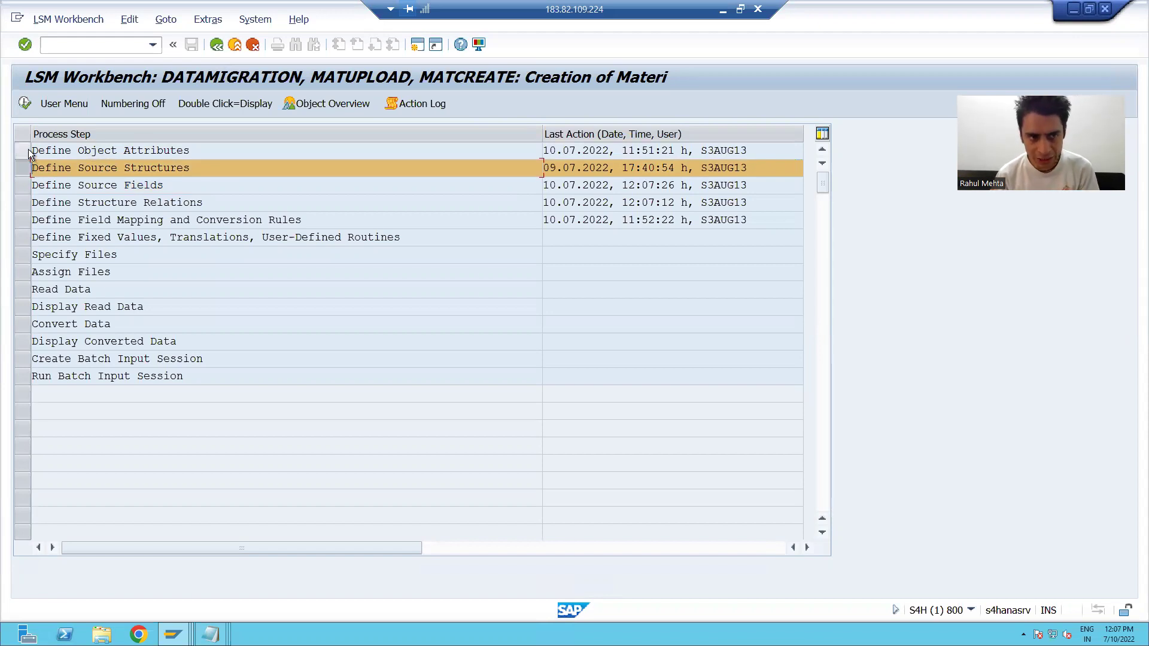
click(28, 149)
click(26, 103)
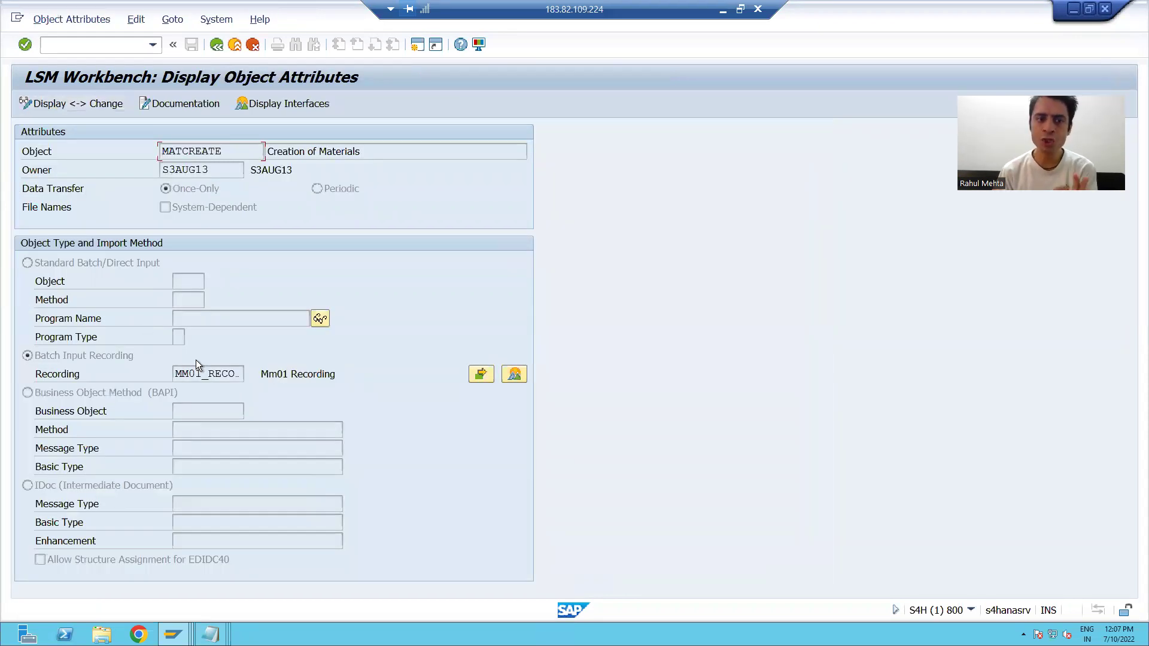
click(197, 375)
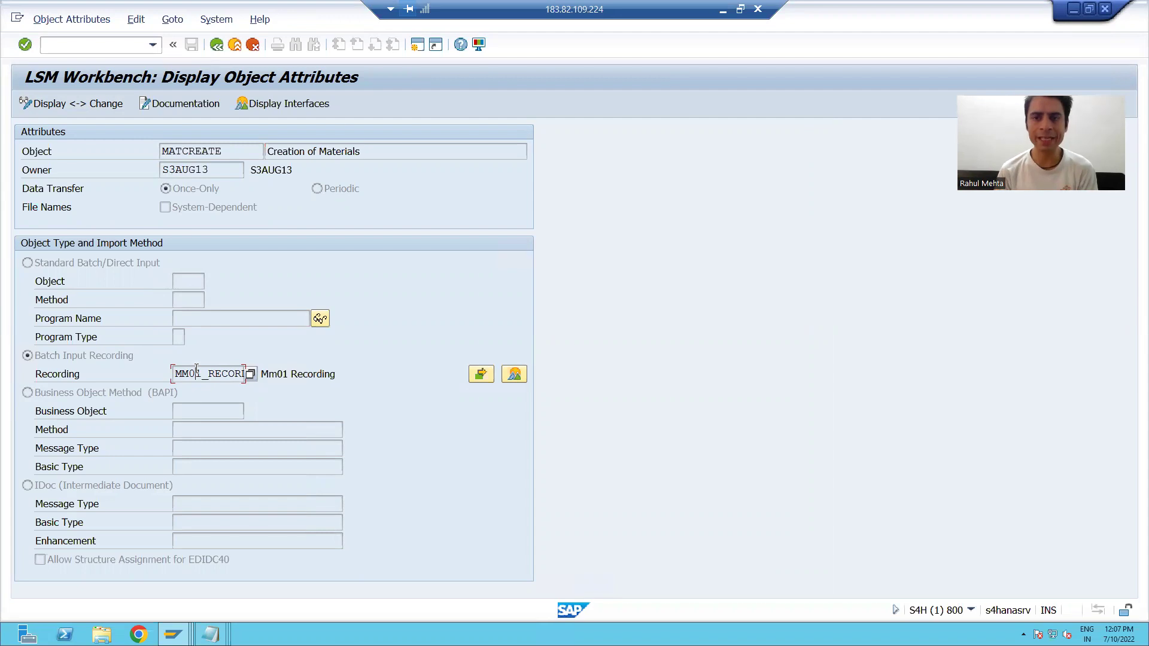
click(215, 48)
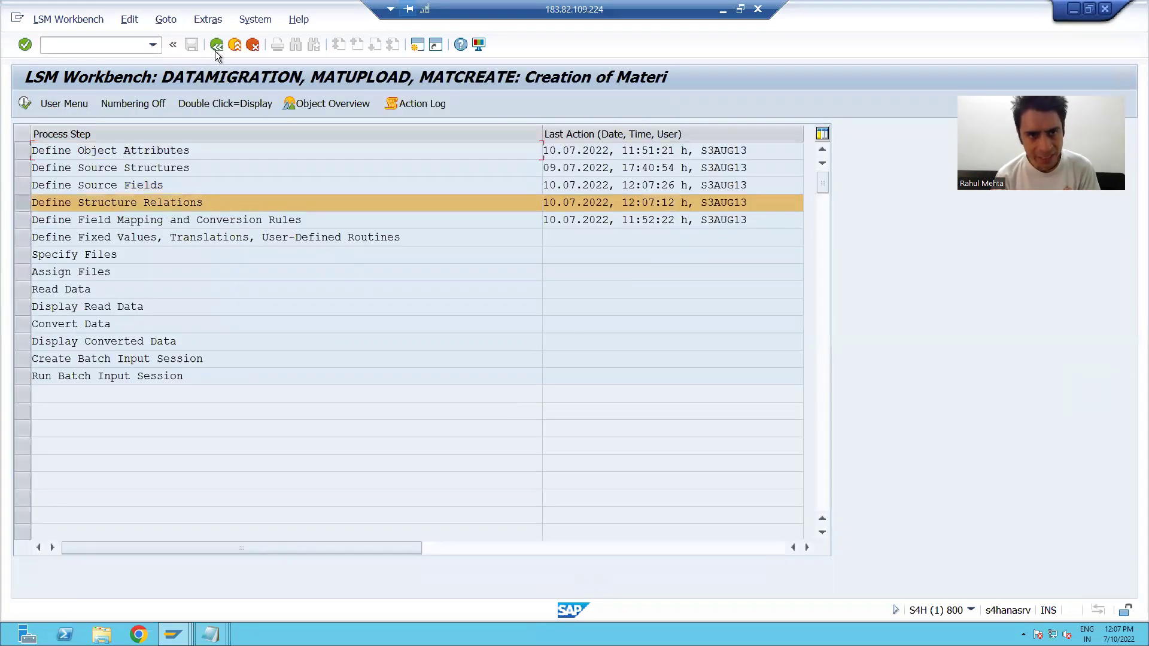
Display the source structures defined for MATCREATE and return to the process step list.
click(27, 167)
click(24, 103)
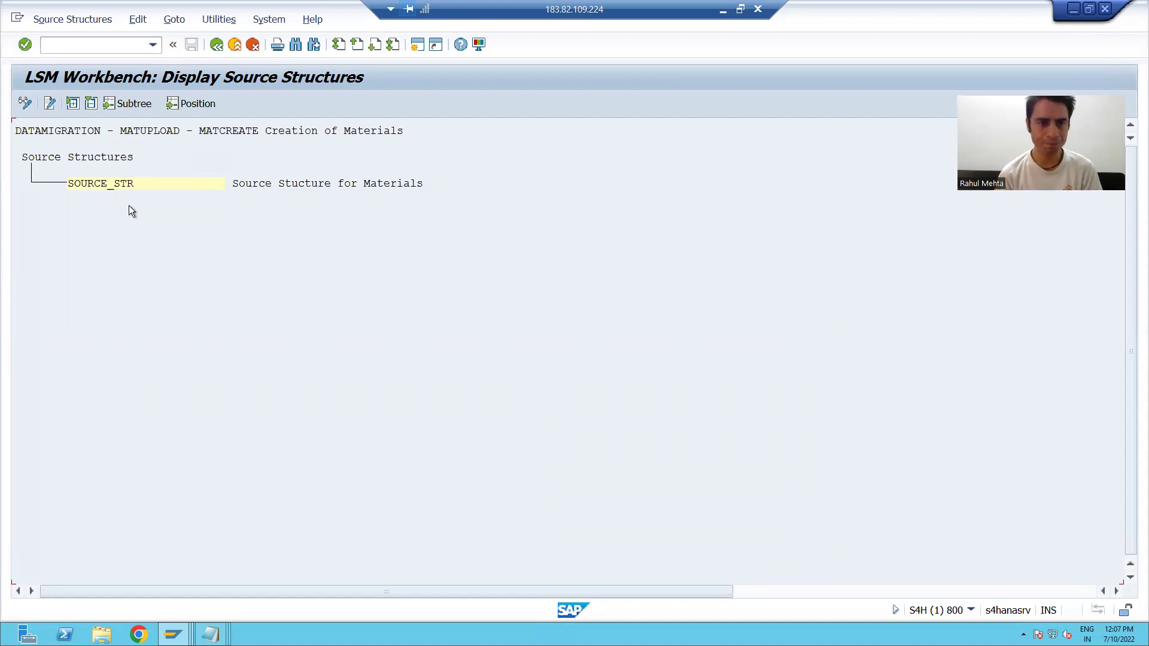
click(214, 47)
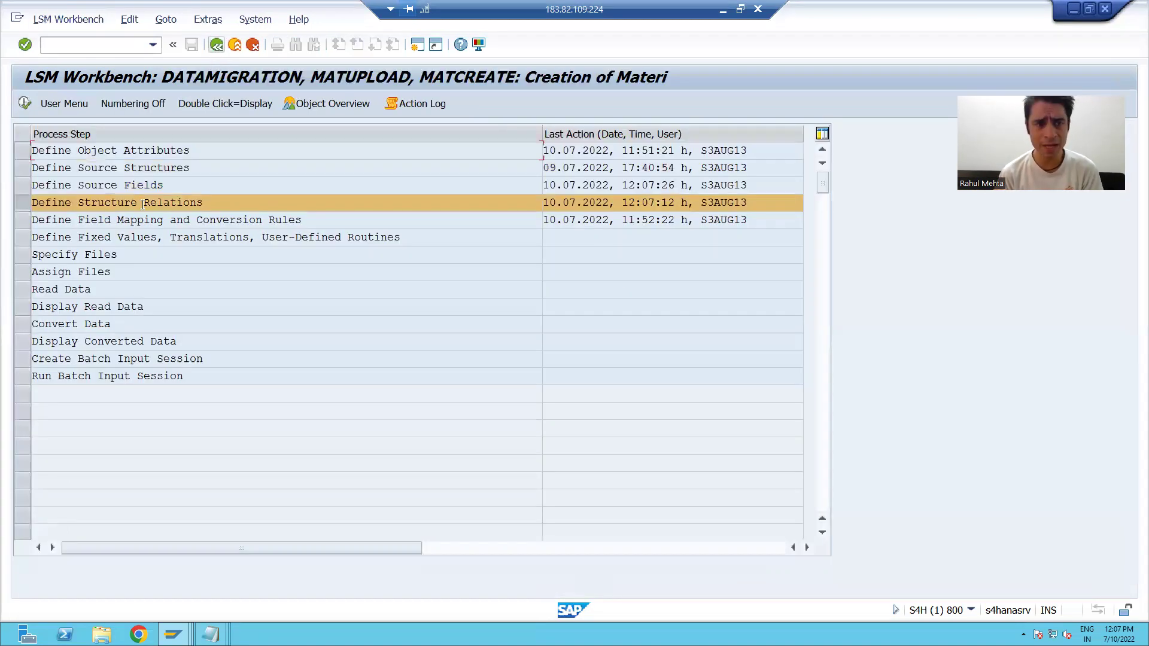
Select the Define Source Fields process step, and open the Legacy Materials text file from the desktop to examine its columns.
drag(166, 186, 28, 184)
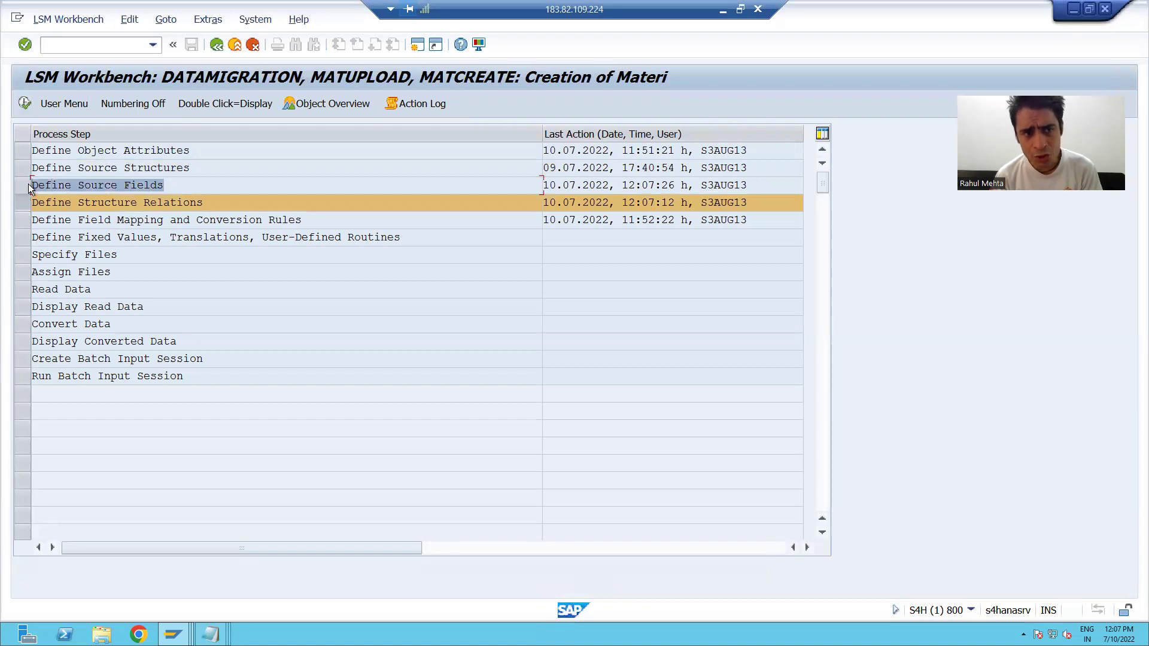
click(28, 184)
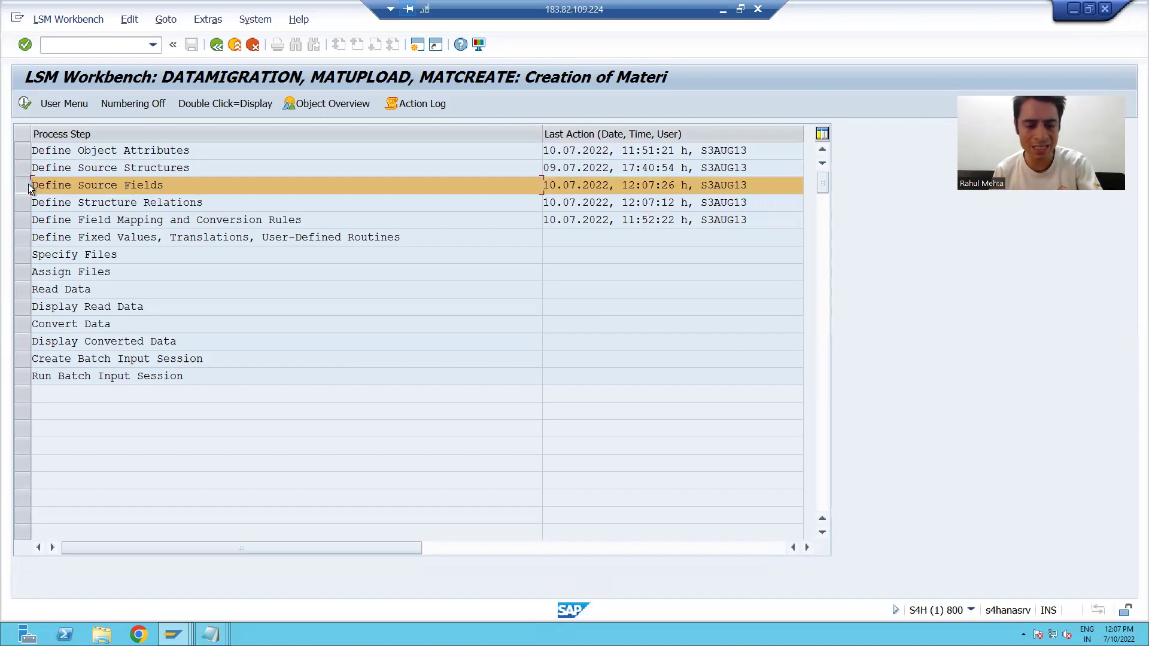
key(super+d)
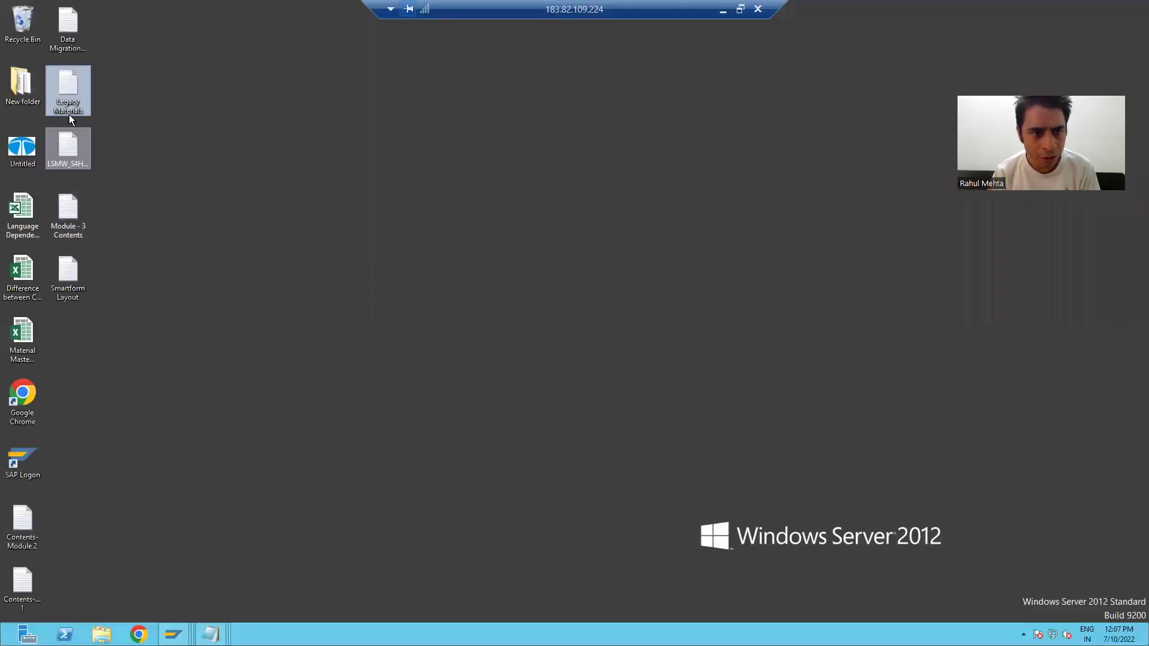
double_click(70, 95)
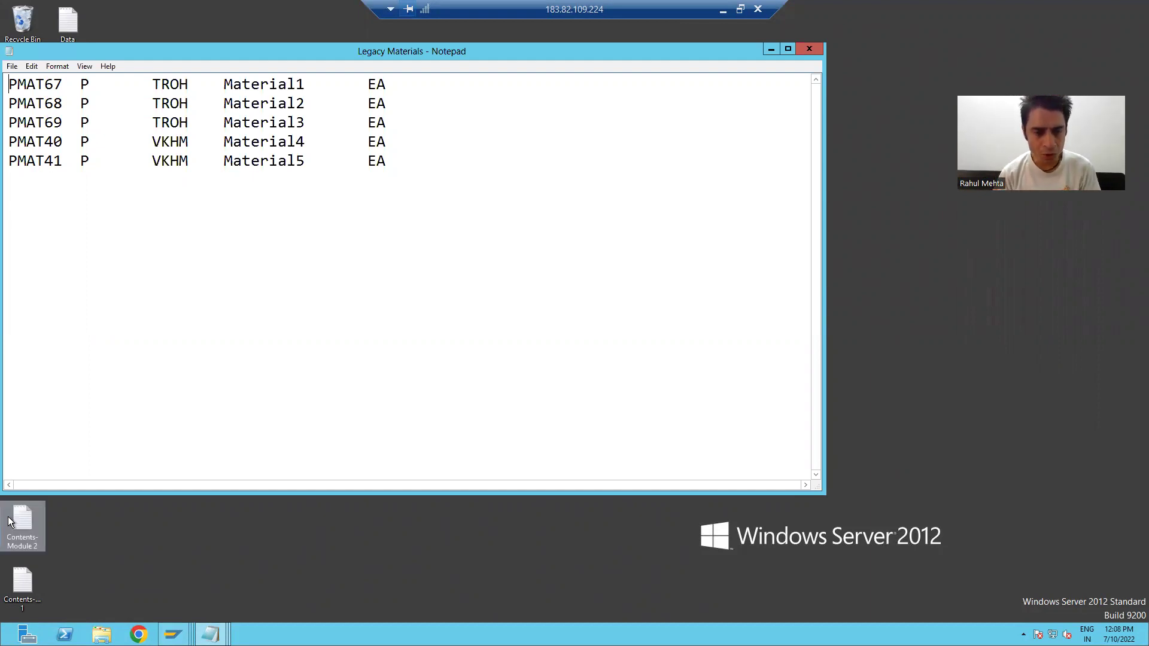
Switch back to the LSM Workbench and open Define Source Fields in change mode.
click(173, 634)
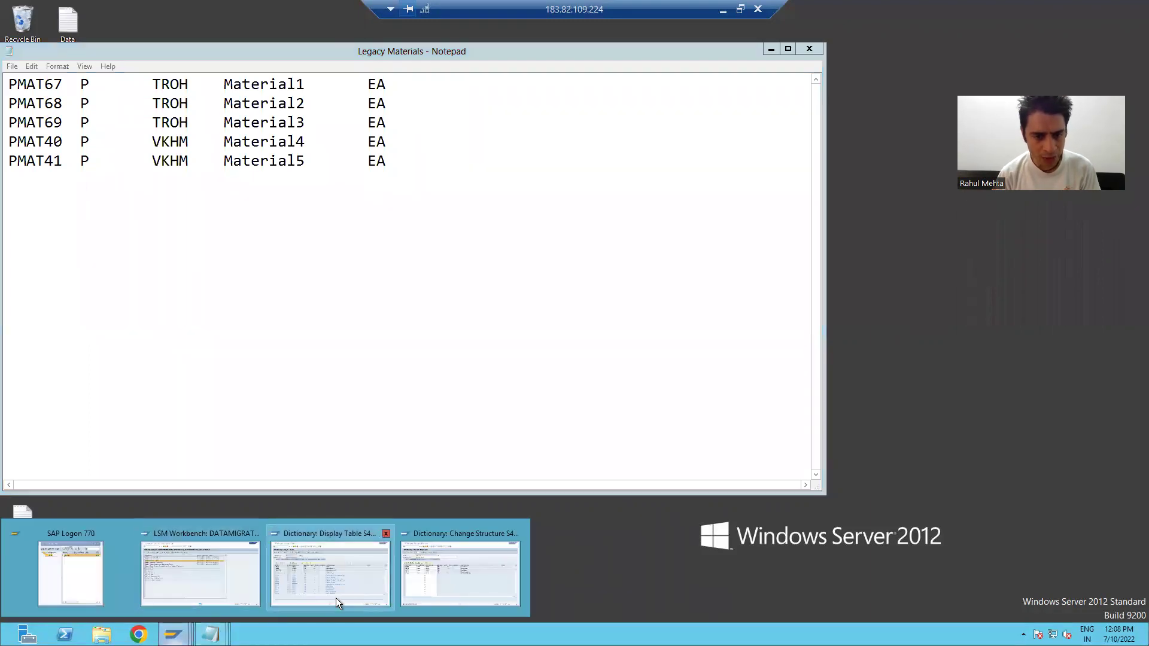
click(221, 576)
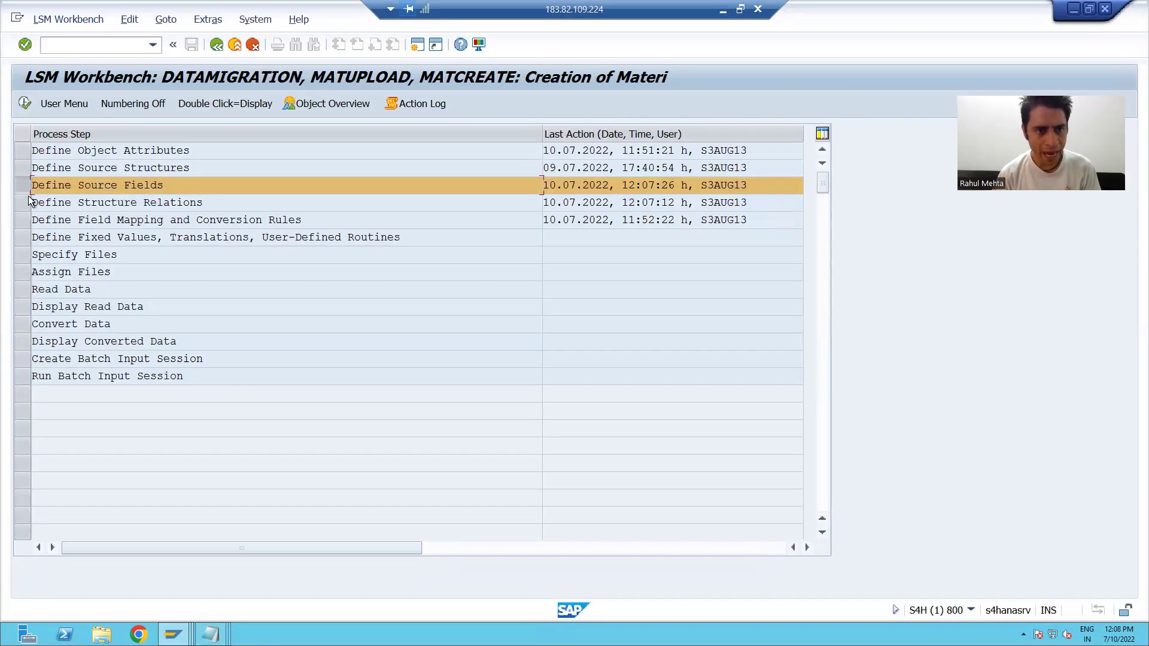
click(23, 105)
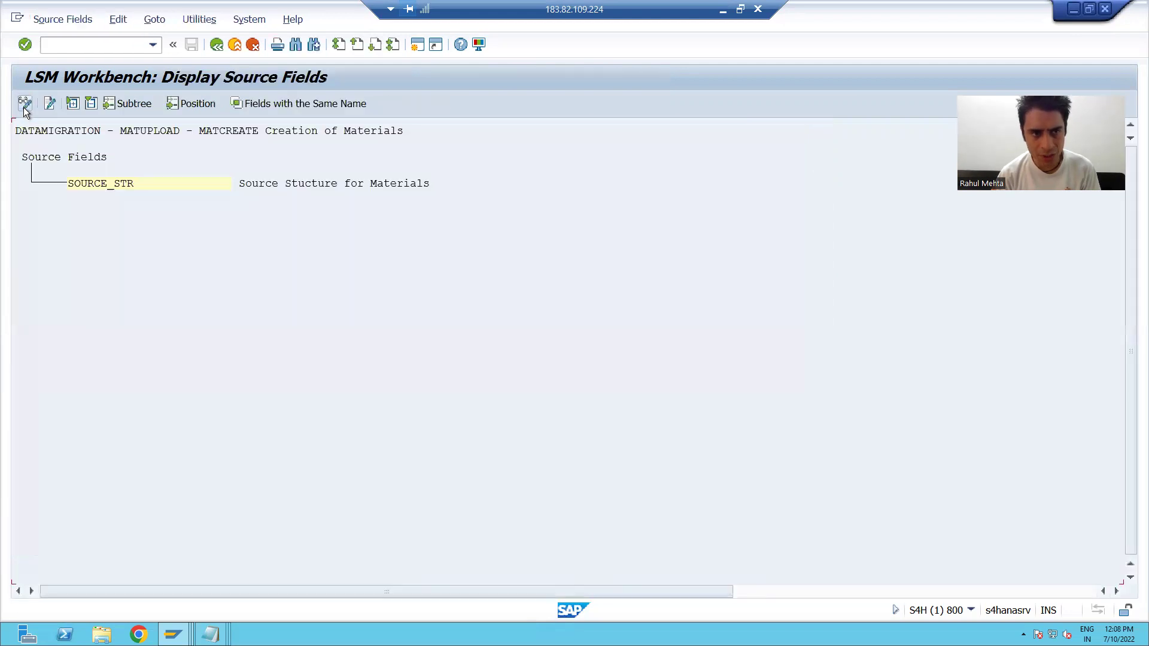
click(24, 105)
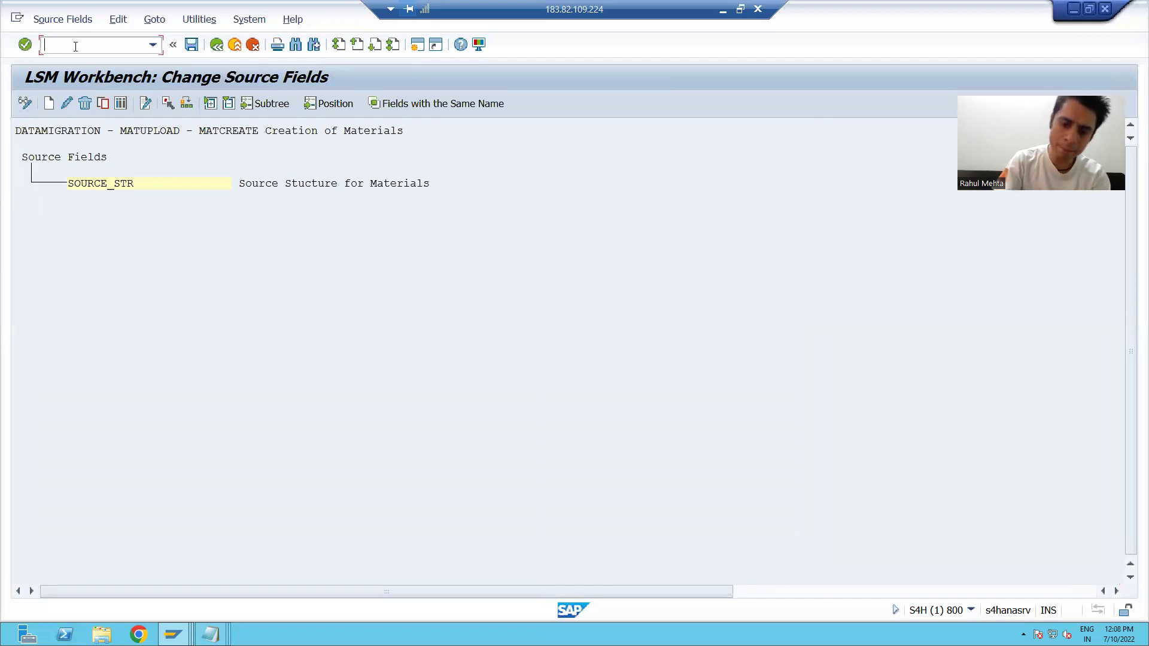
Display program ZPRG1_MM01_28 through SE38 in a new session, examine the fields of type lty_data, and return to the source fields.
text(/ose38)
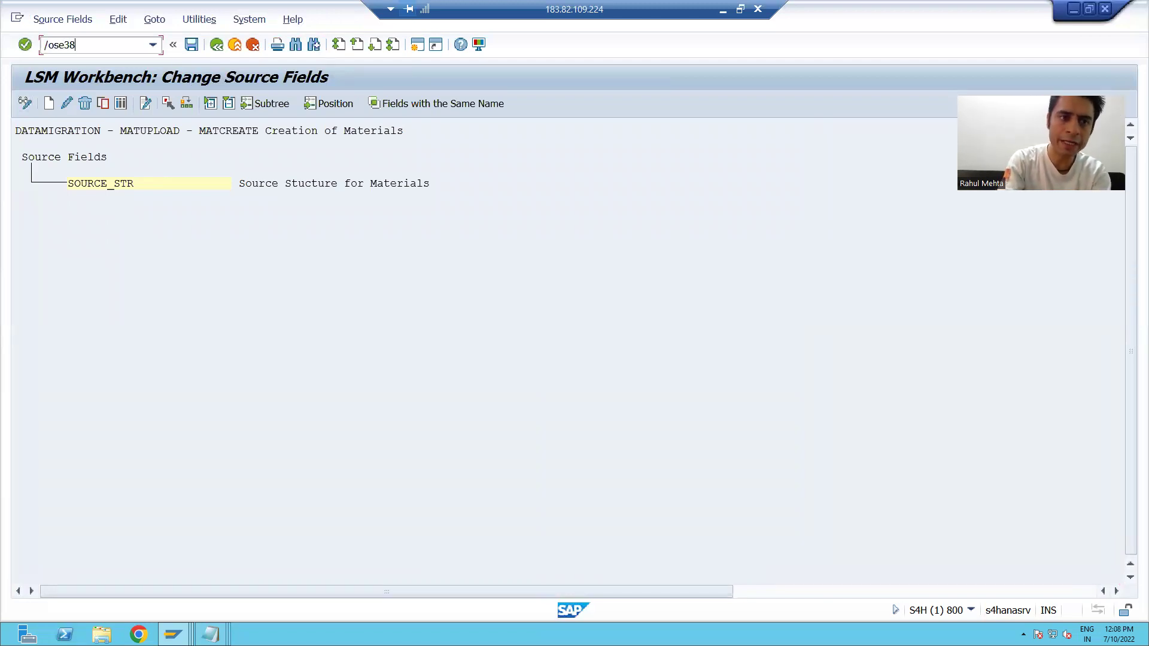
key(Return)
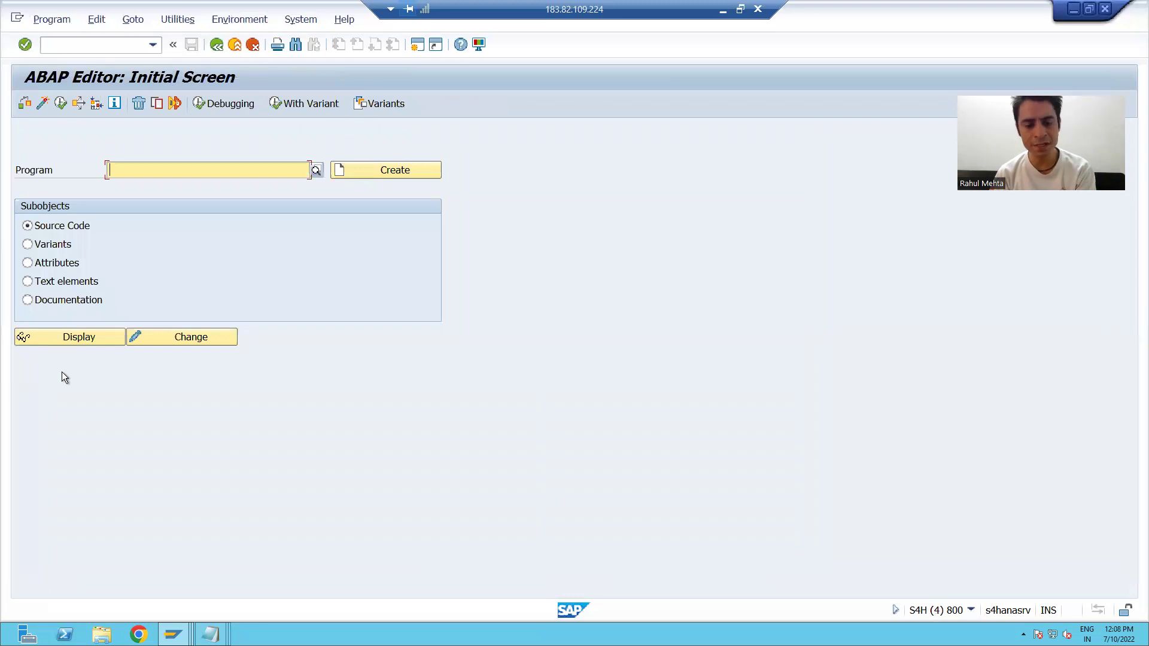
click(138, 170)
click(134, 184)
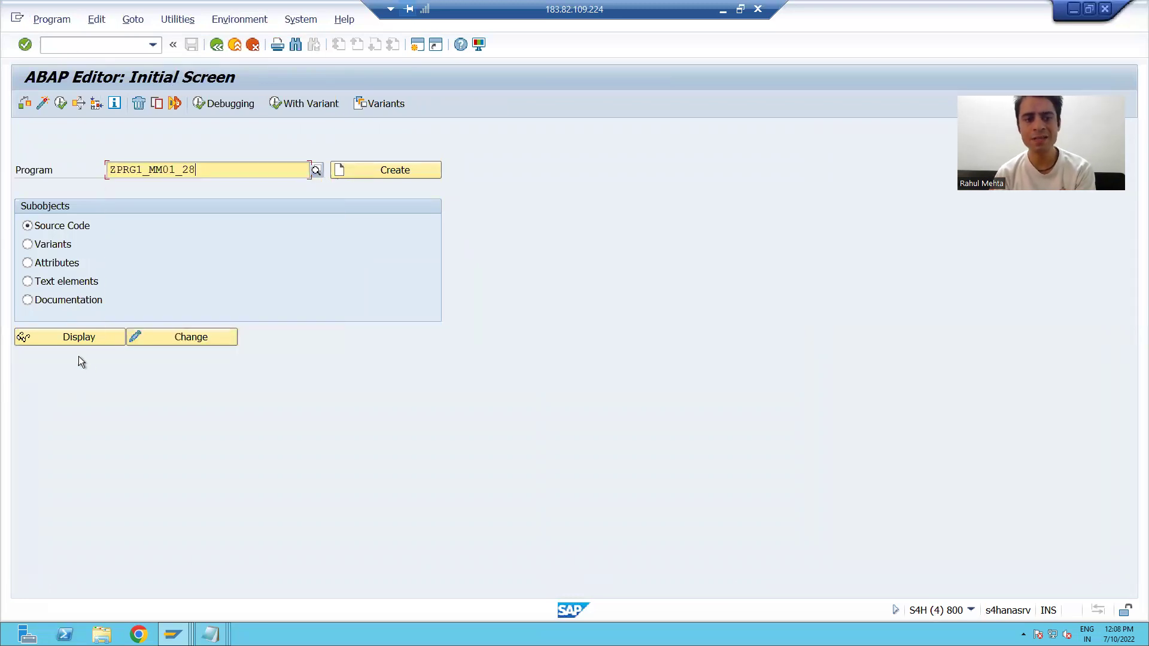
click(95, 336)
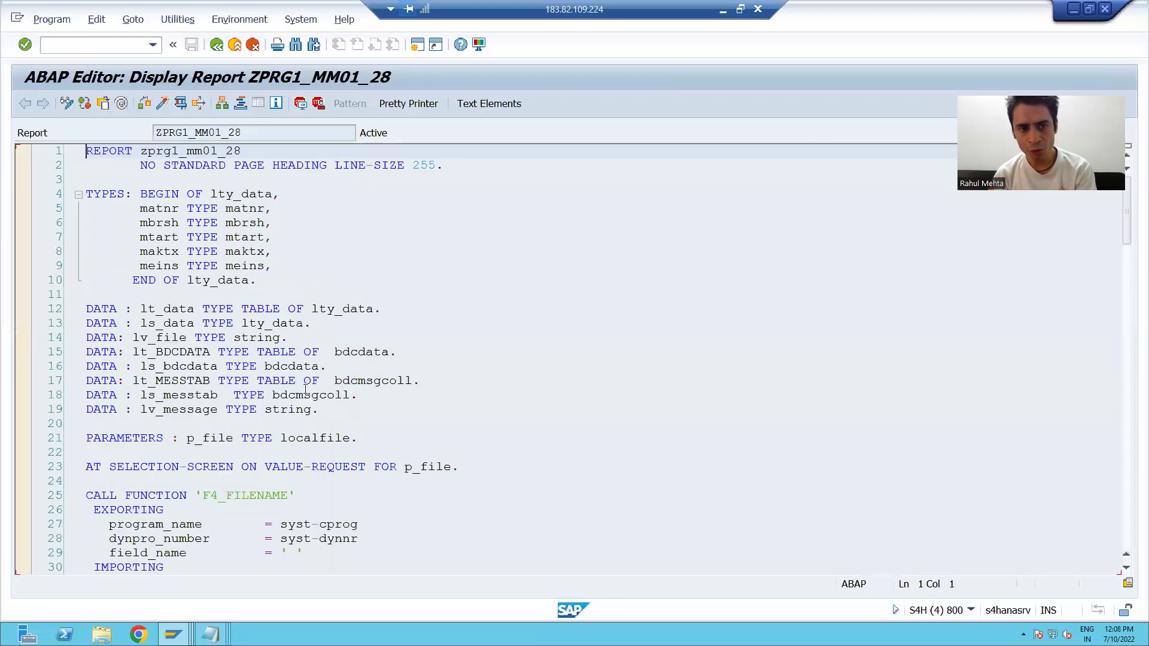
scroll(306, 389, up, 2)
click(196, 237)
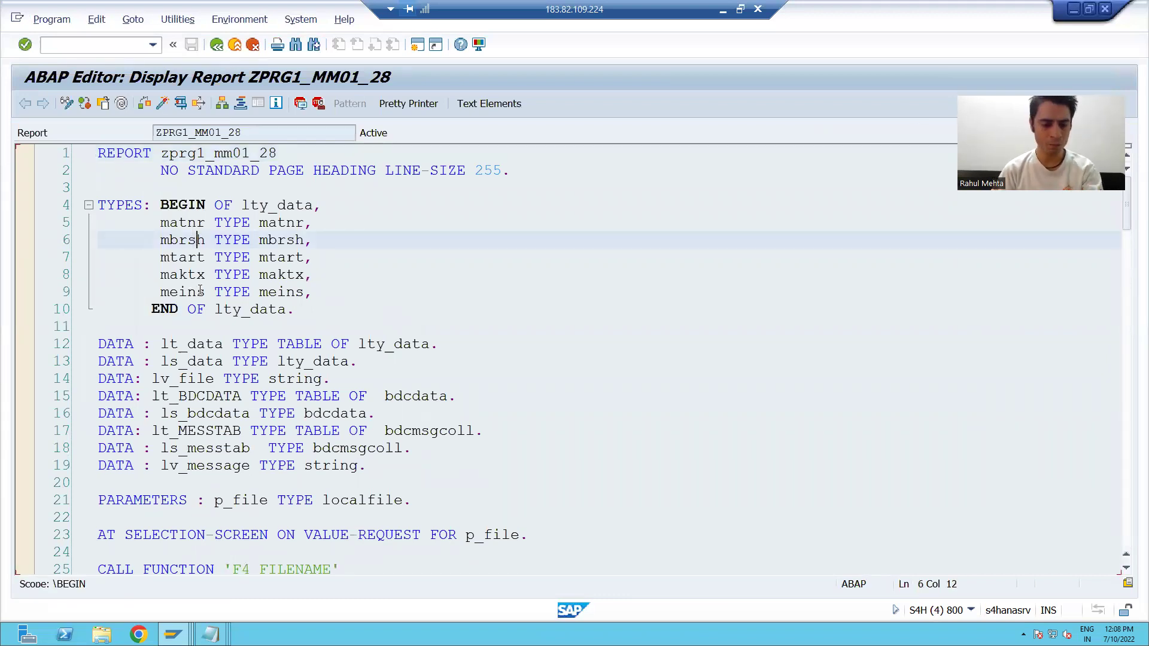
key(alt+Tab)
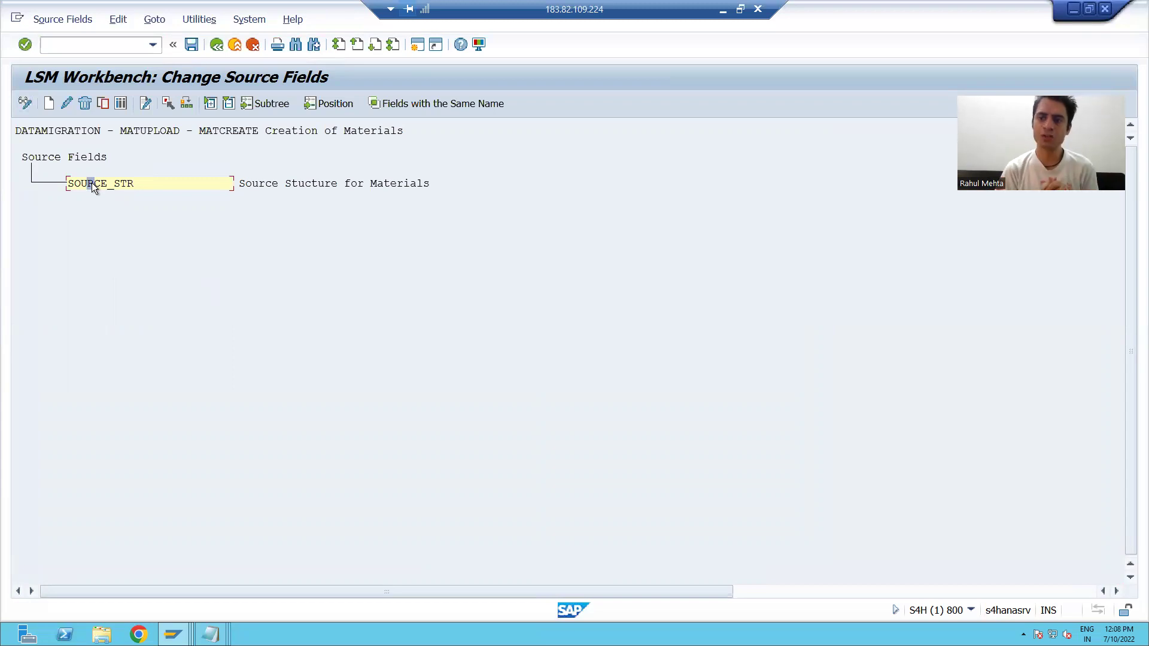
Start a new source field under SOURCE_STR with the name MATNR and the label Material Number.
click(50, 105)
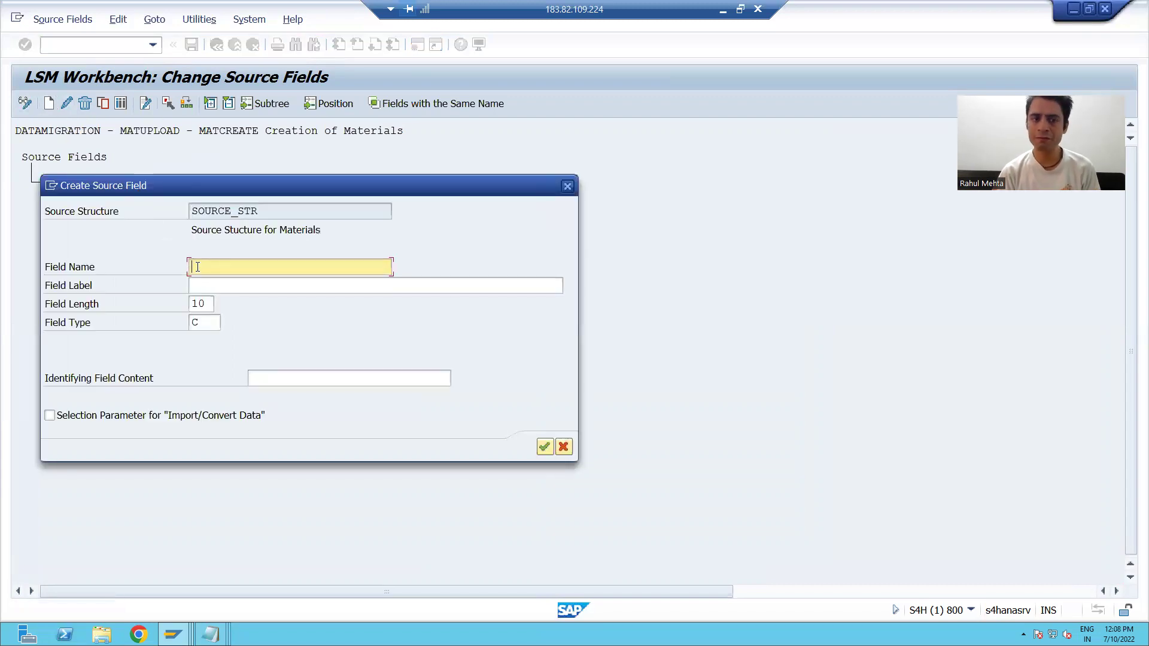
text(MATNR)
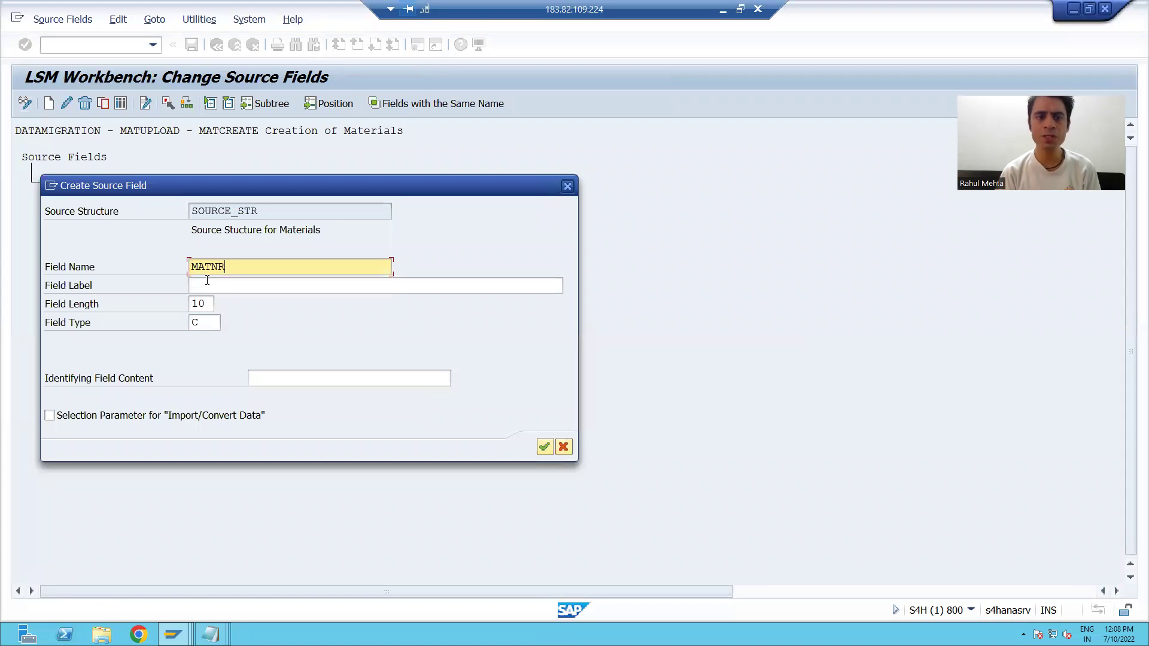
click(208, 280)
text(Mate)
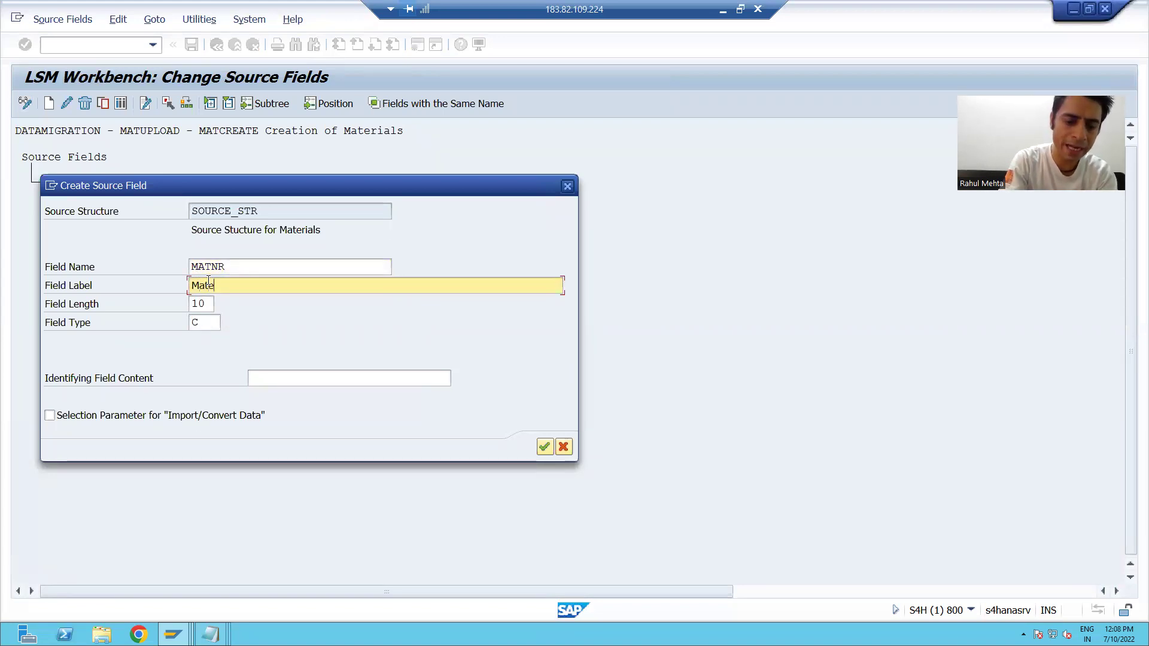
text(rial Number)
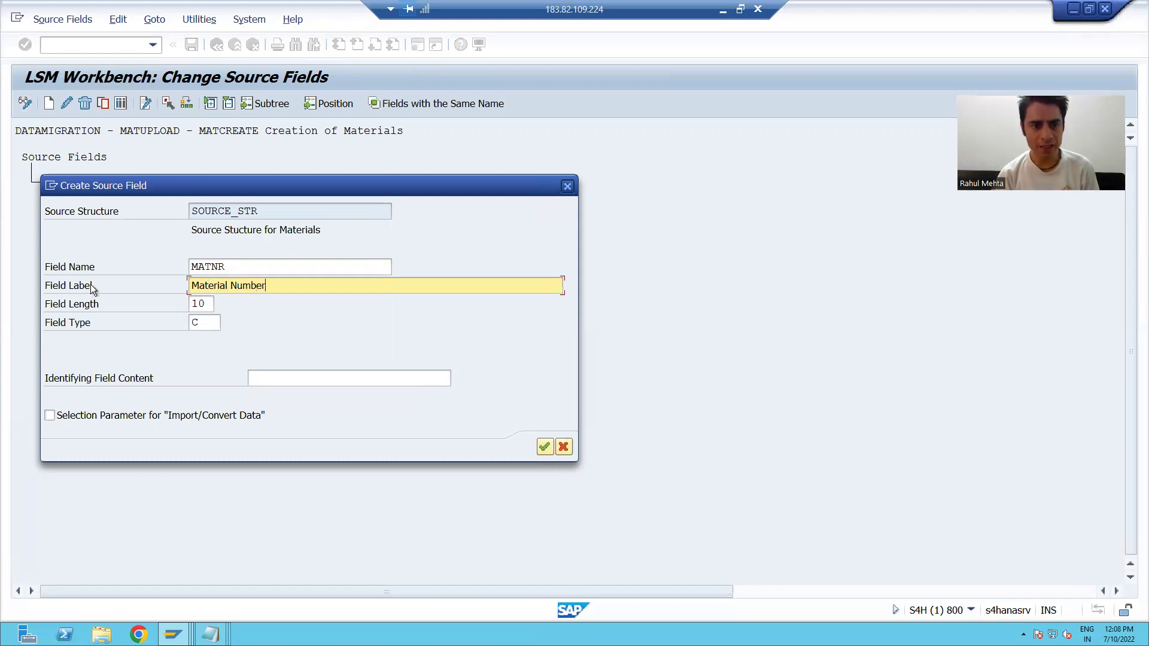
Display table MARA through SE11 in a new GUI window and check the data type and length of field MATNR.
click(52, 188)
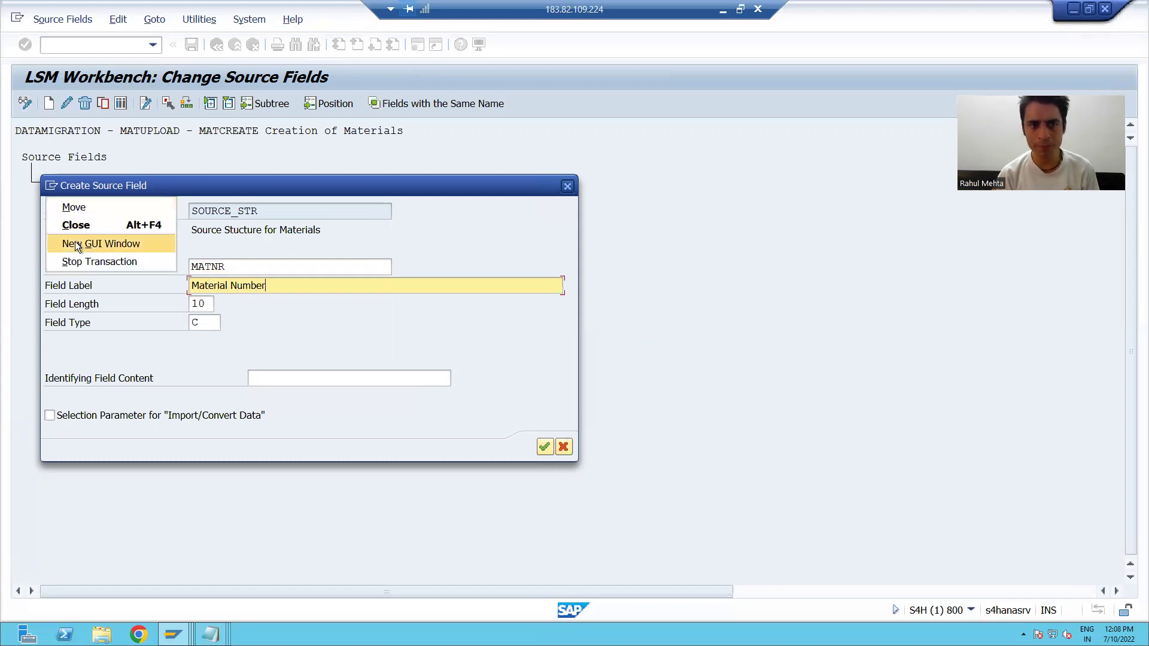
click(75, 241)
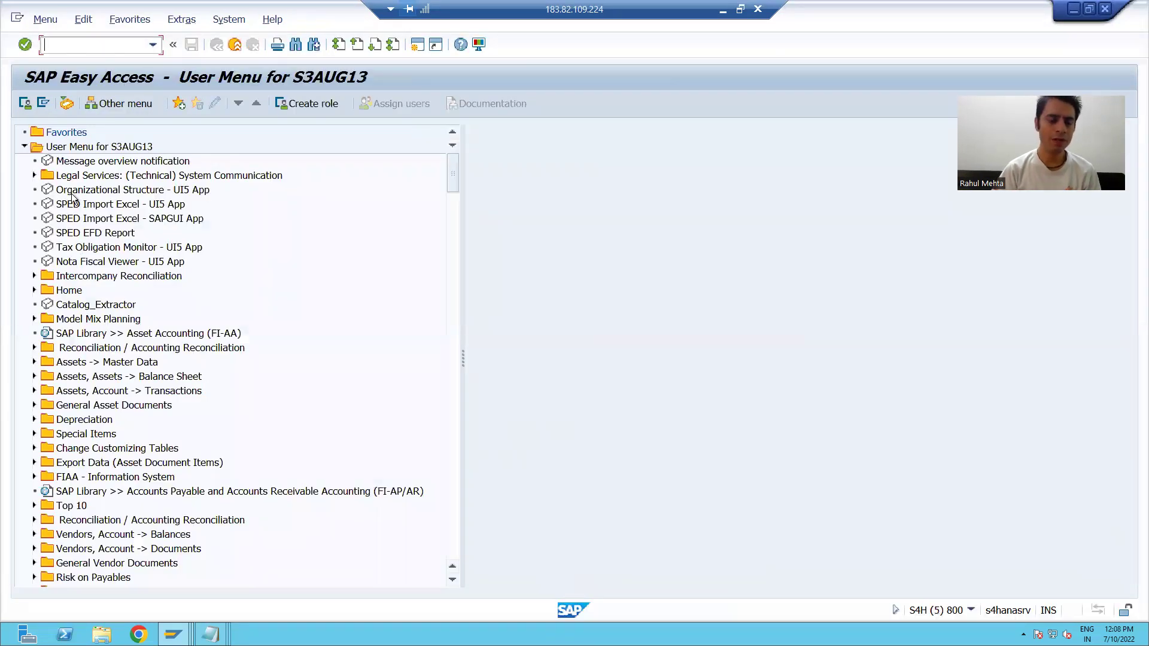
text(se11)
key(Return)
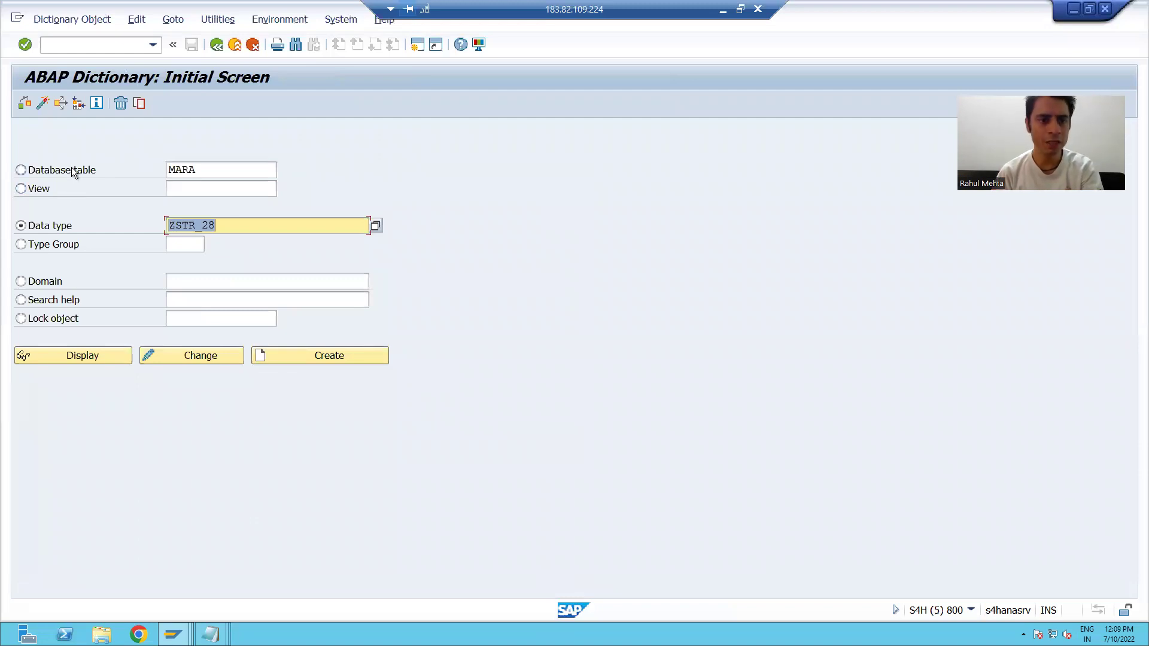
click(70, 167)
click(84, 361)
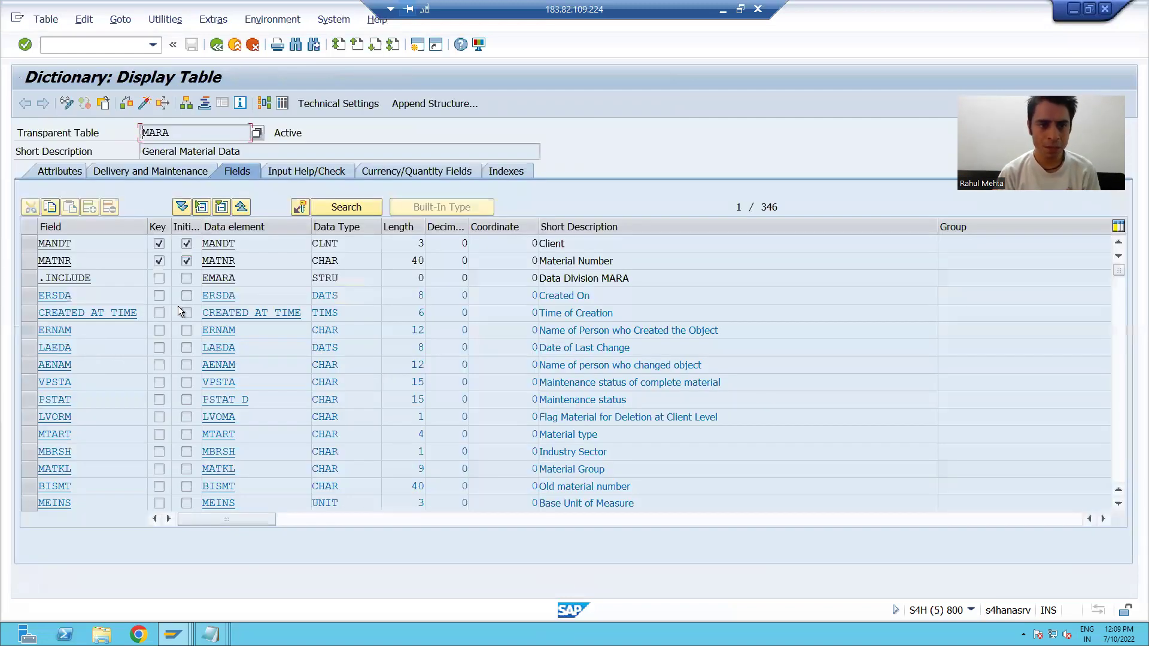
click(333, 261)
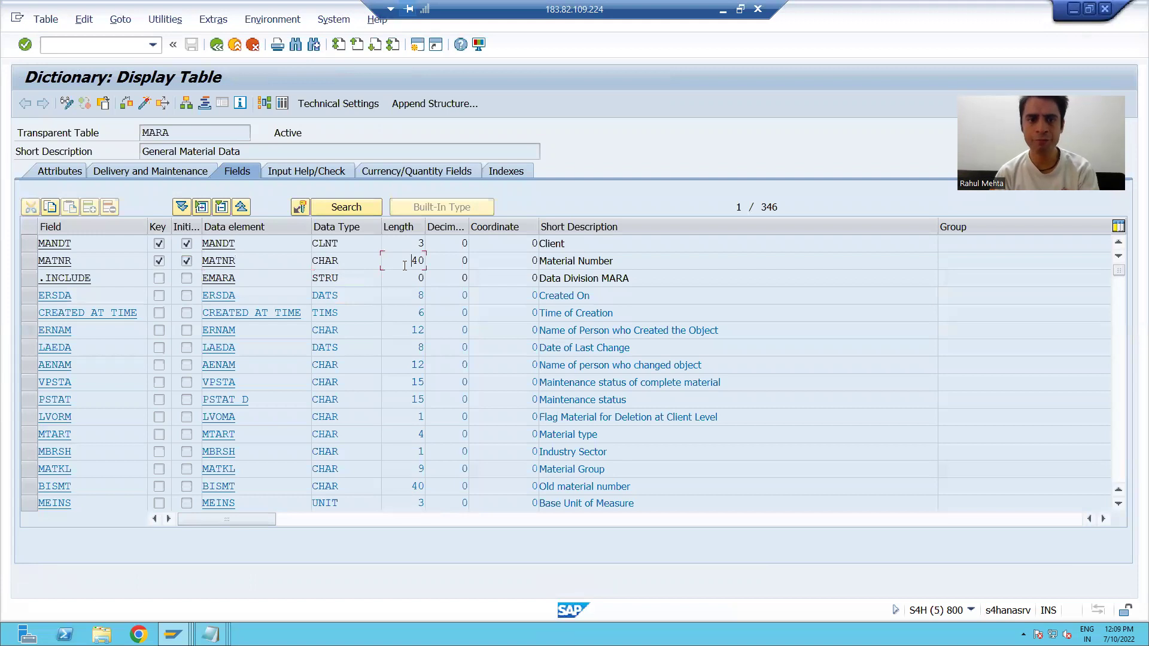
Return to the source field dialog, set the MATNR field length to 40, and create the field.
key(alt+Tab)
click(199, 305)
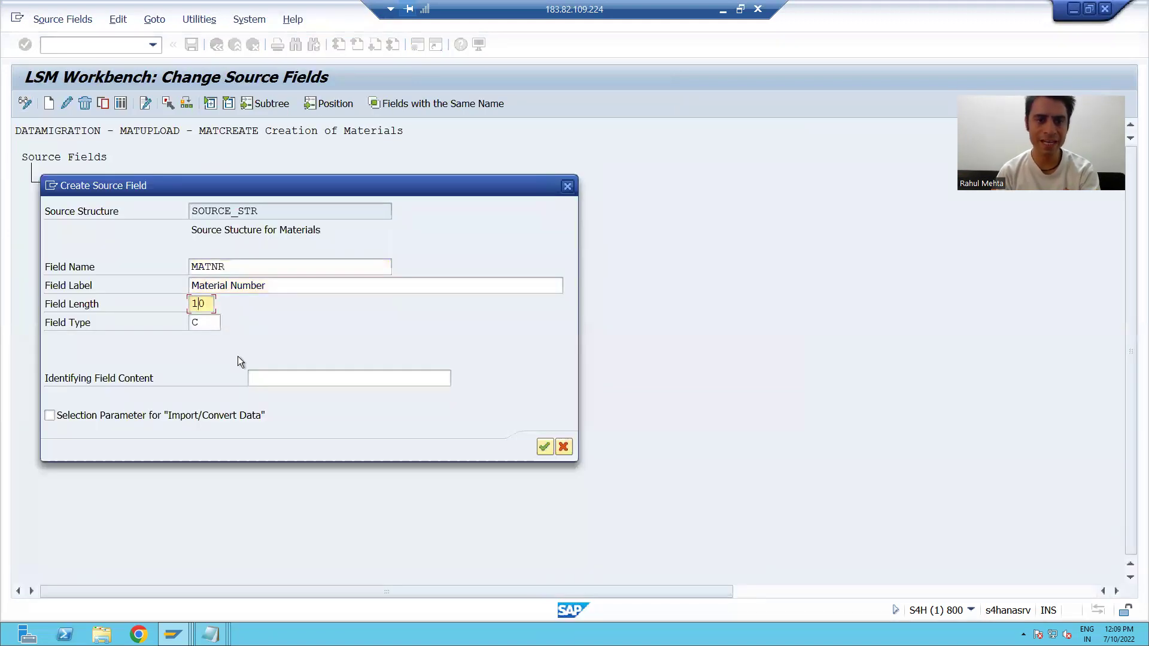
key(BackSpace)
text(4)
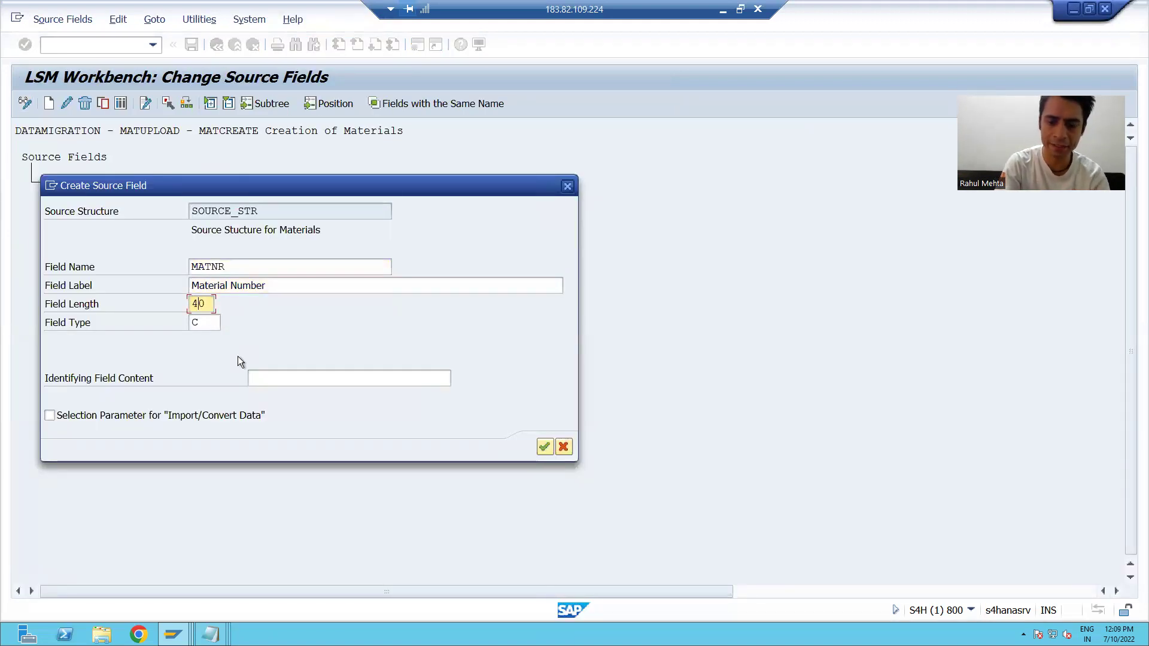
key(Return)
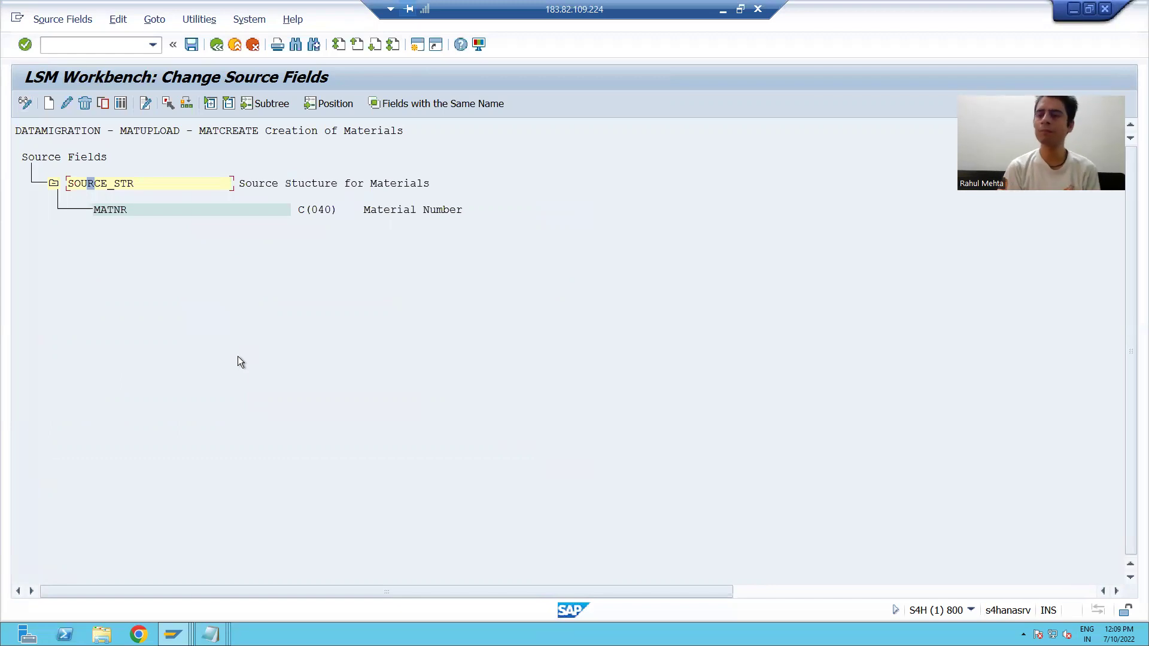
Start a new source field with structure SOURCE_STR selected, named MBRSH and labelled Industry Sector, with length 1.
click(114, 214)
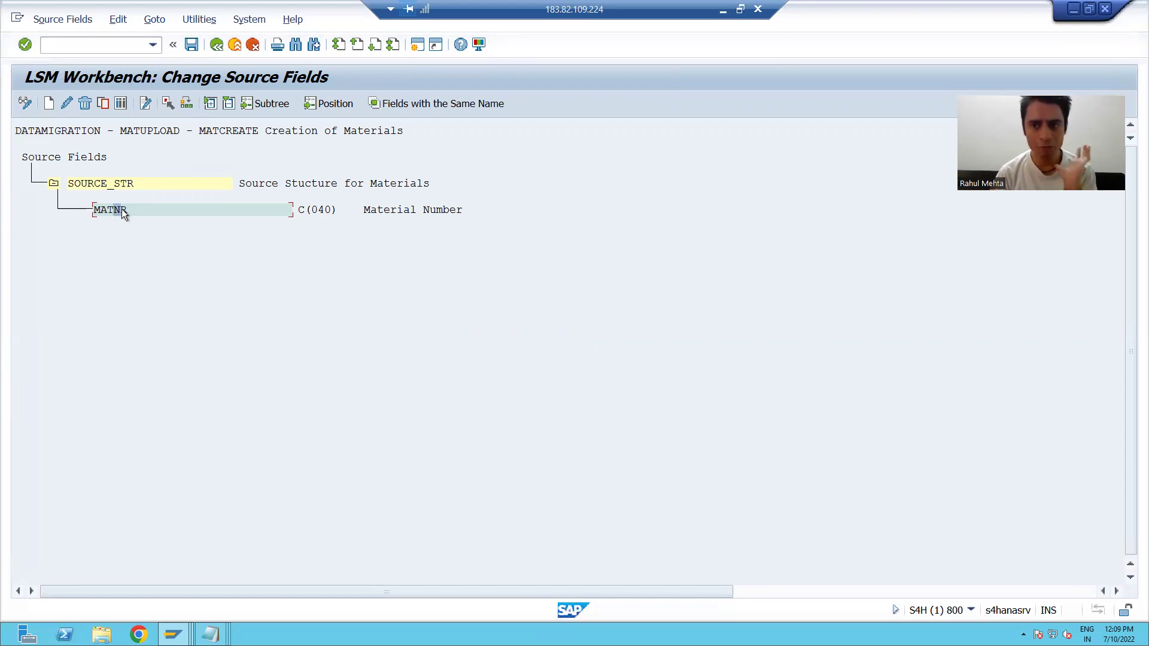
click(105, 182)
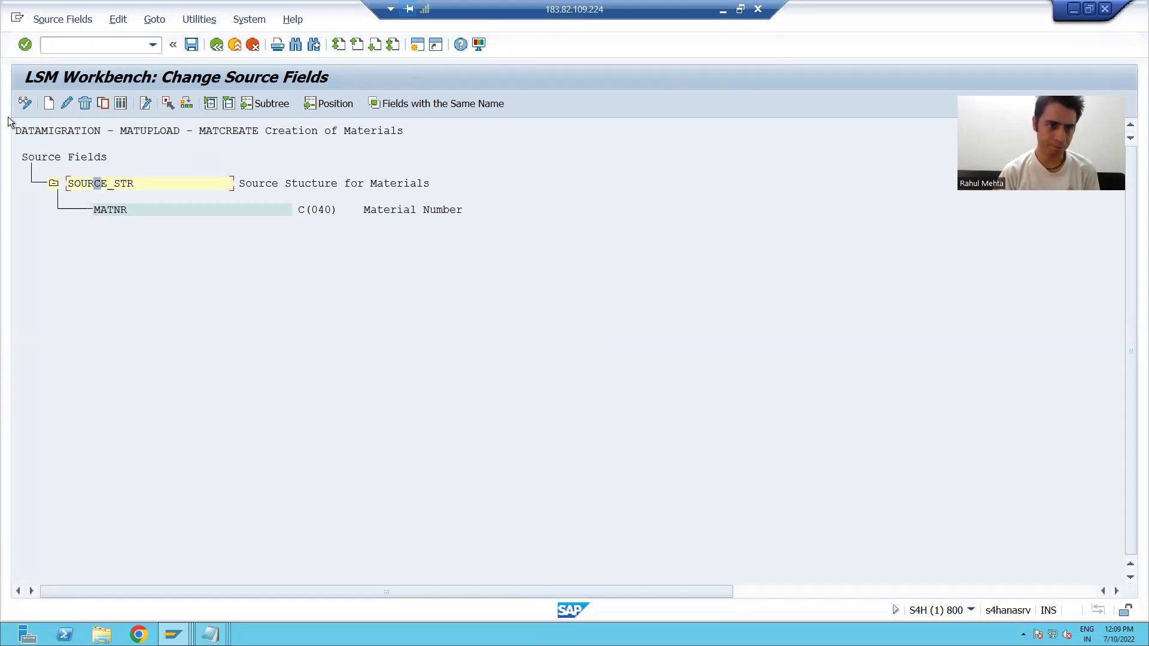
click(49, 103)
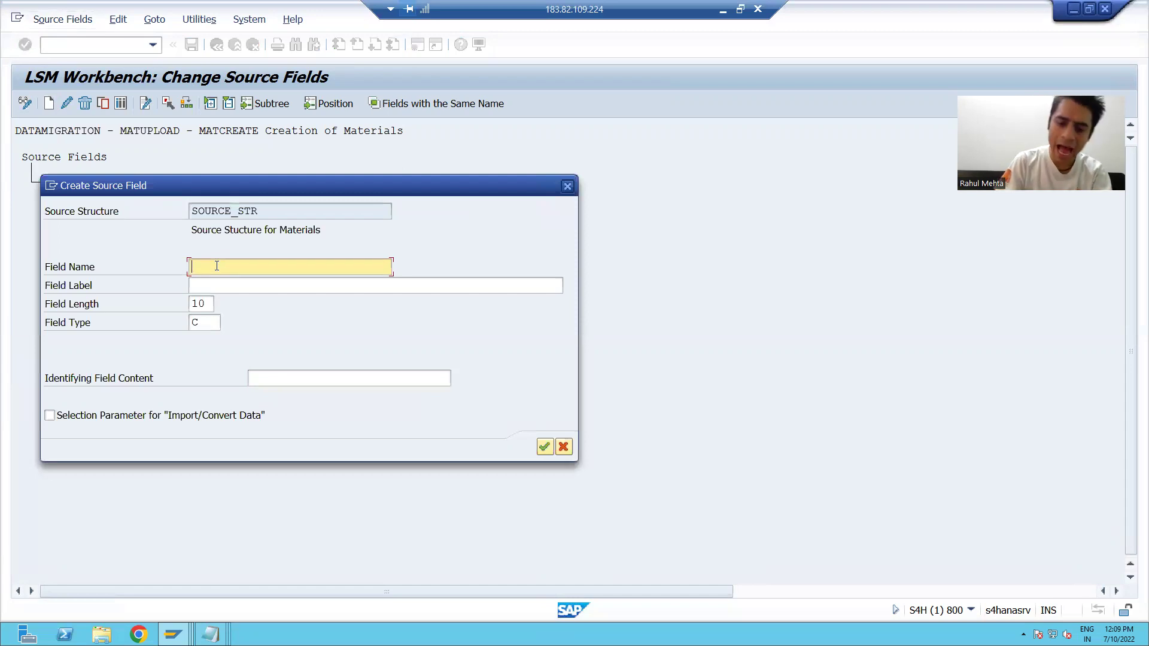
text(MBRSH)
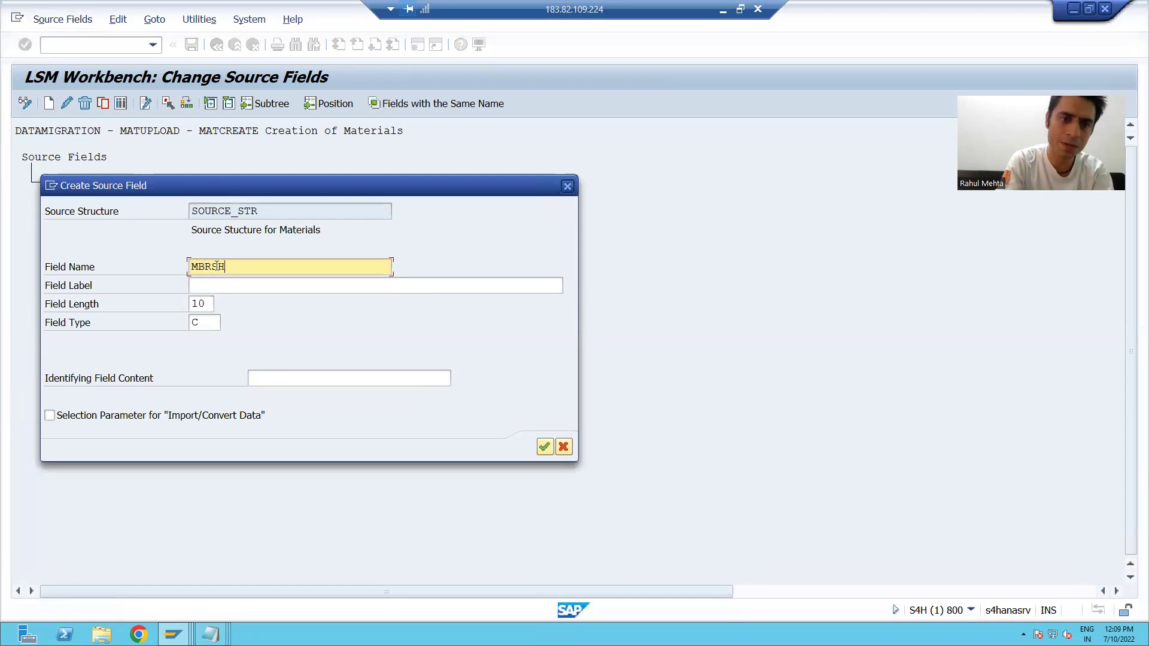
key(Tab)
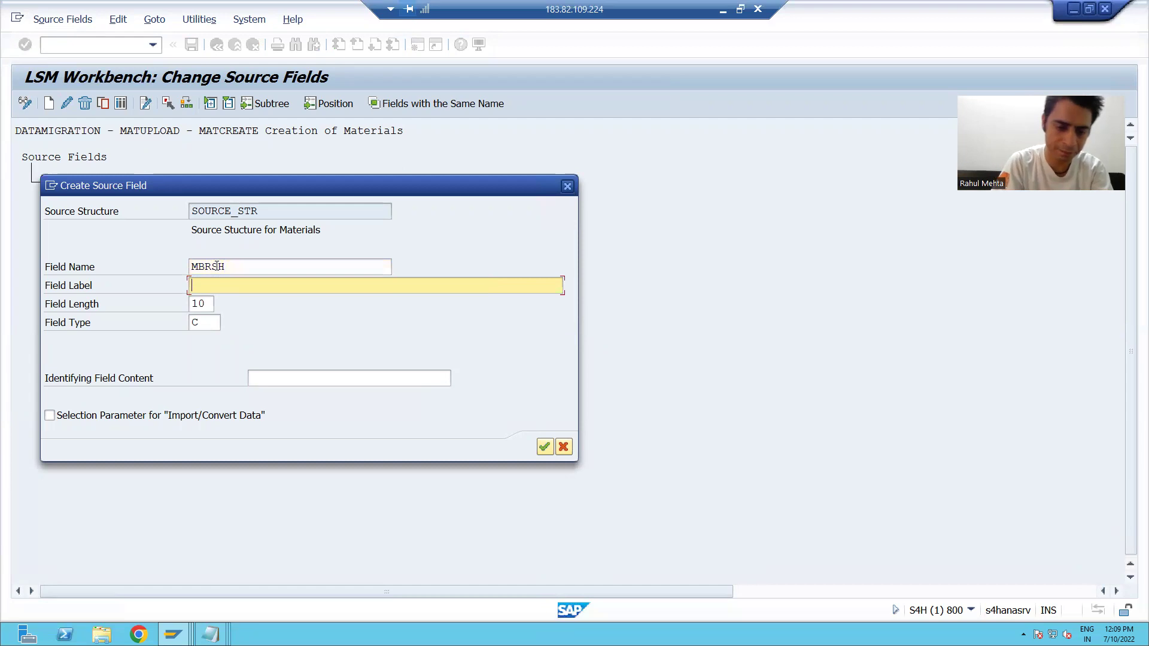
text(Indus)
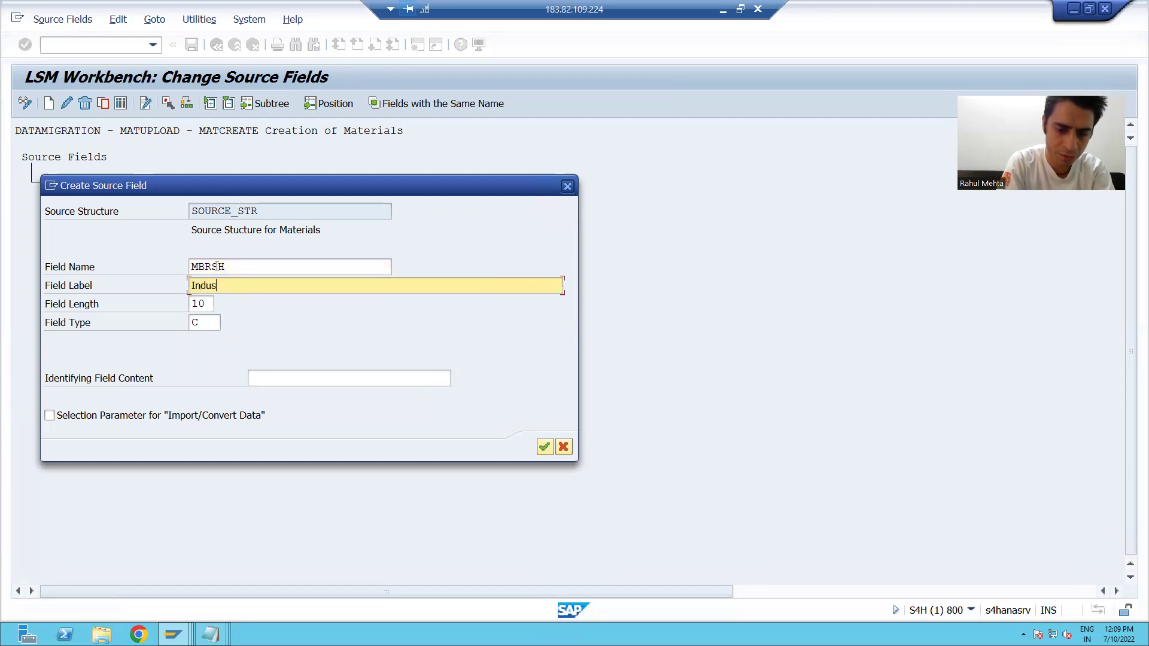
text(try Sec)
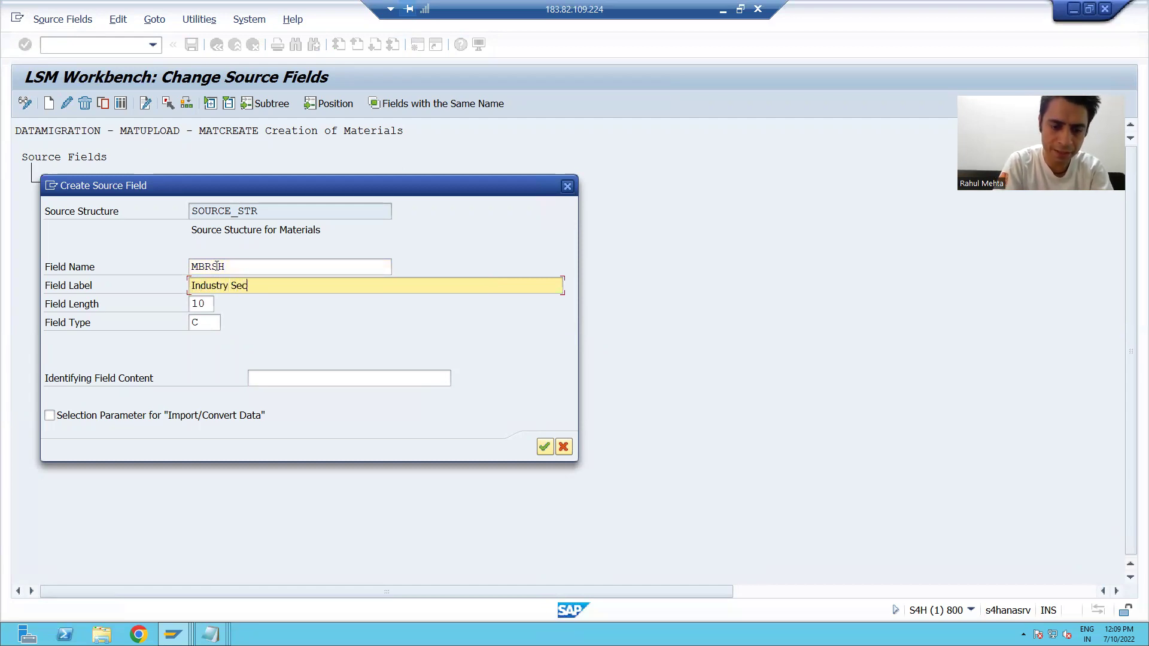
text(tor)
key(Tab)
text(1)
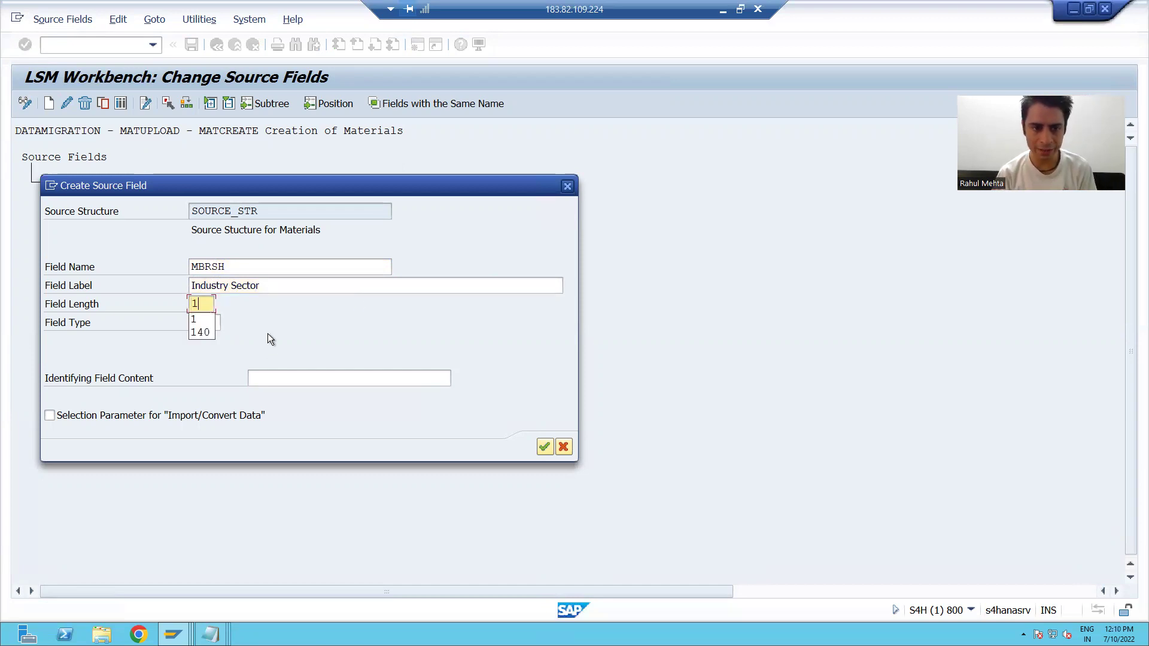
Check field MBRSH in the MARA table display, return to the source field dialog, and create the MBRSH field.
click(173, 634)
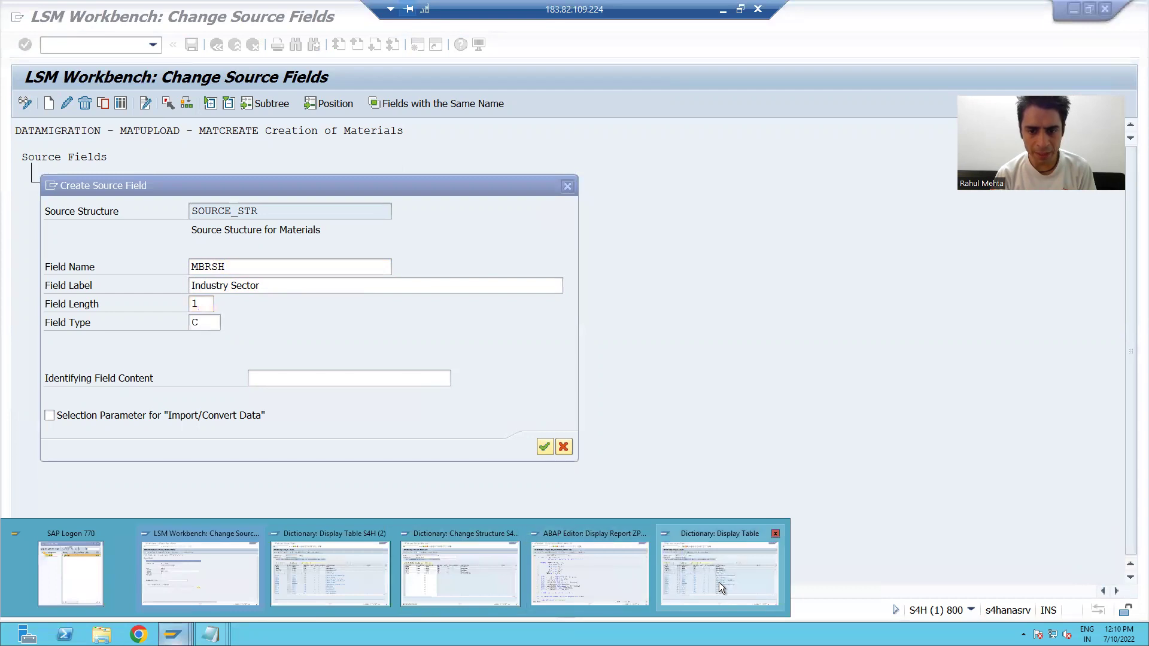
click(719, 583)
click(67, 454)
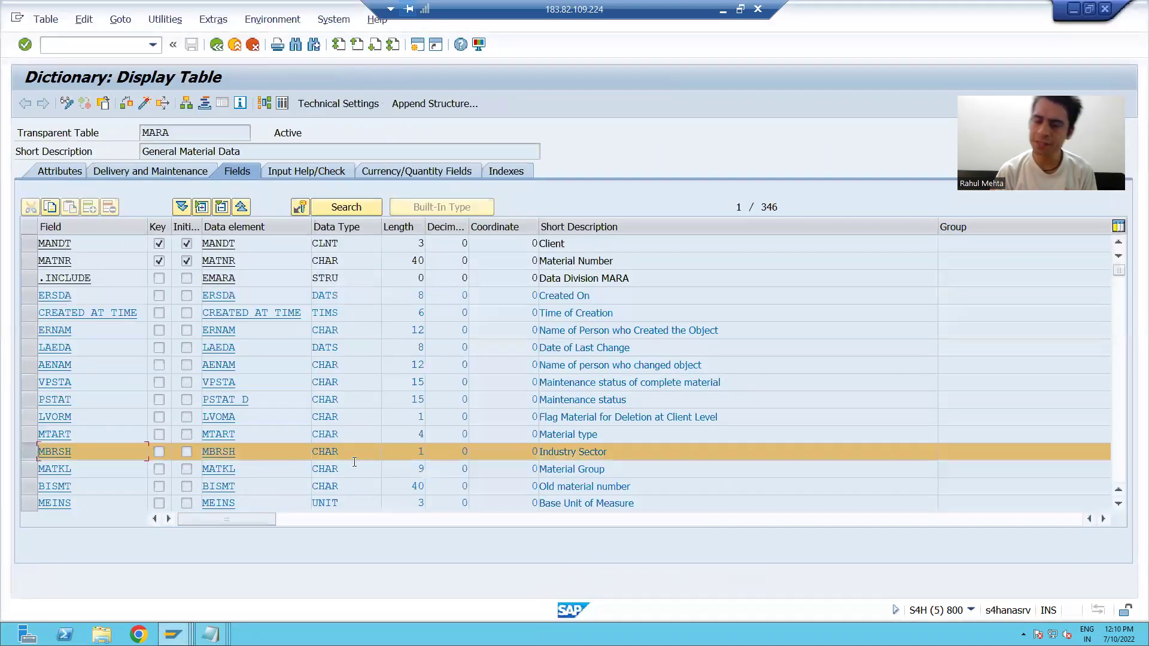
key(alt+Tab)
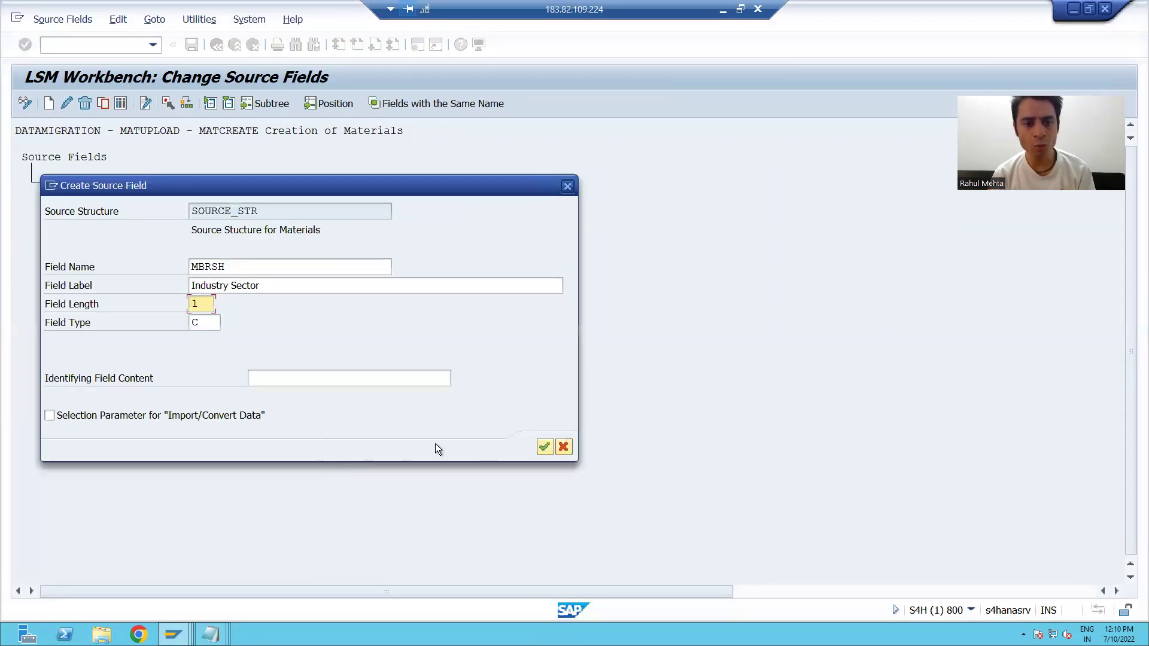
click(544, 448)
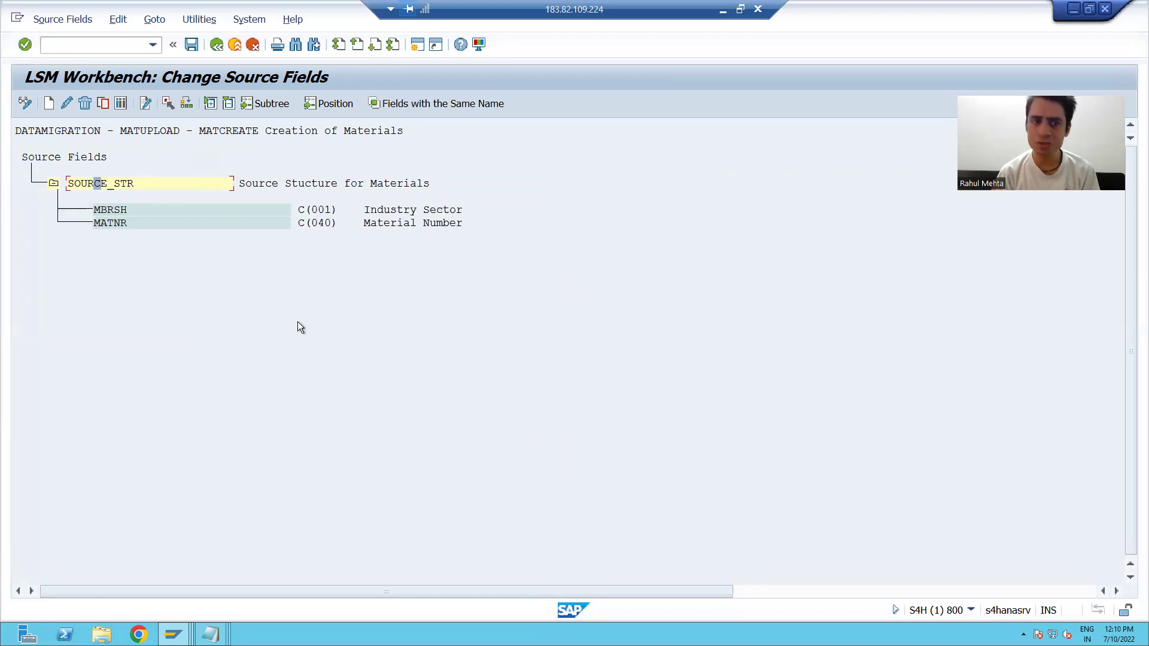
Open the Legacy Materials file from the desktop to check its column order, and return to the source fields.
click(110, 221)
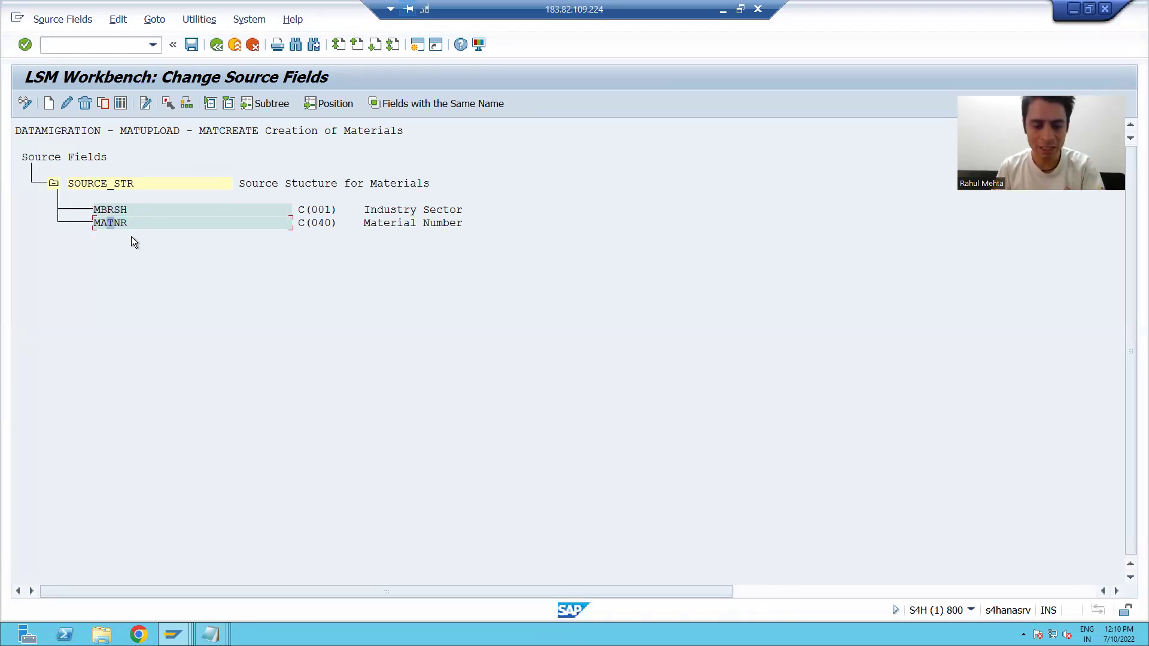
key(super+d)
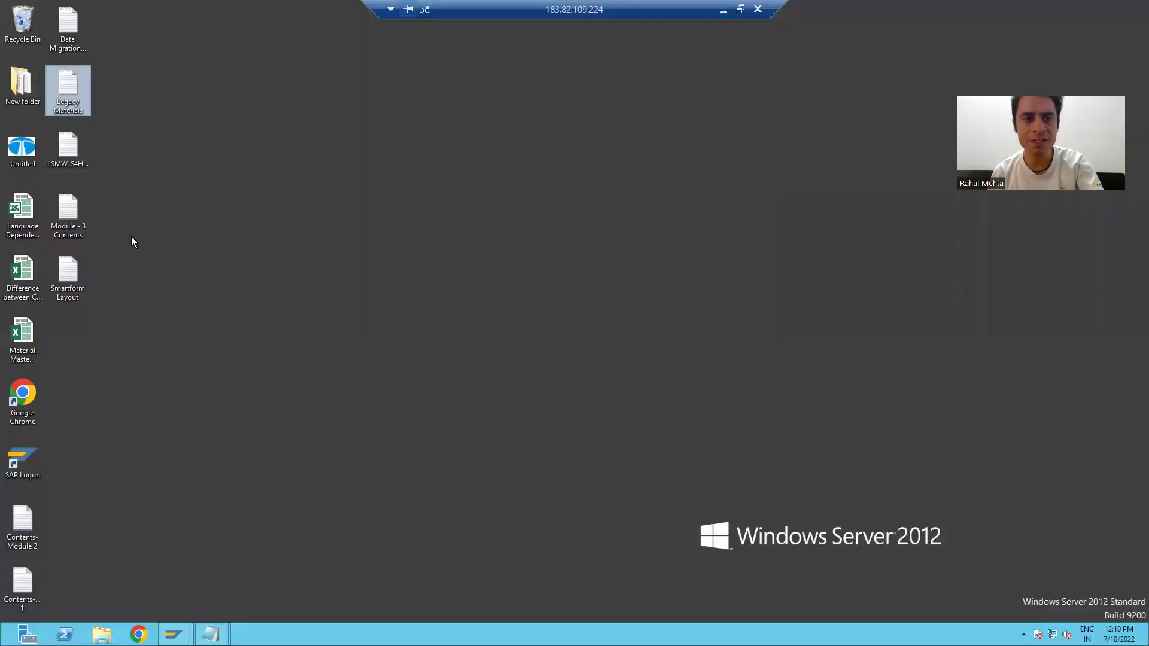
double_click(70, 94)
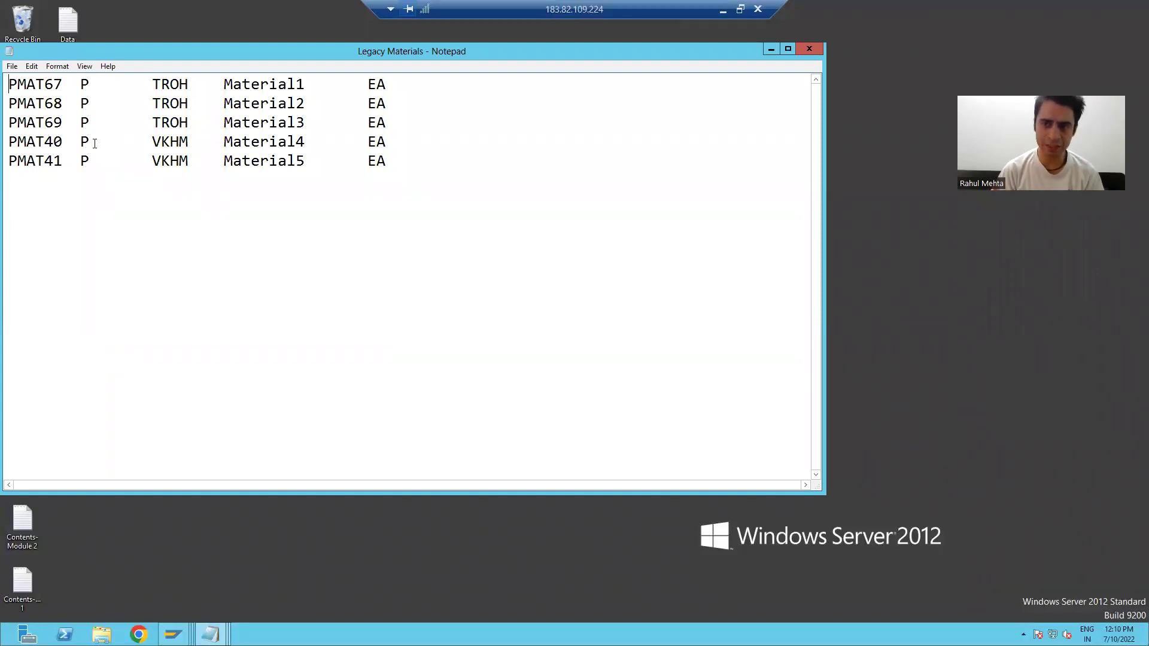
click(173, 634)
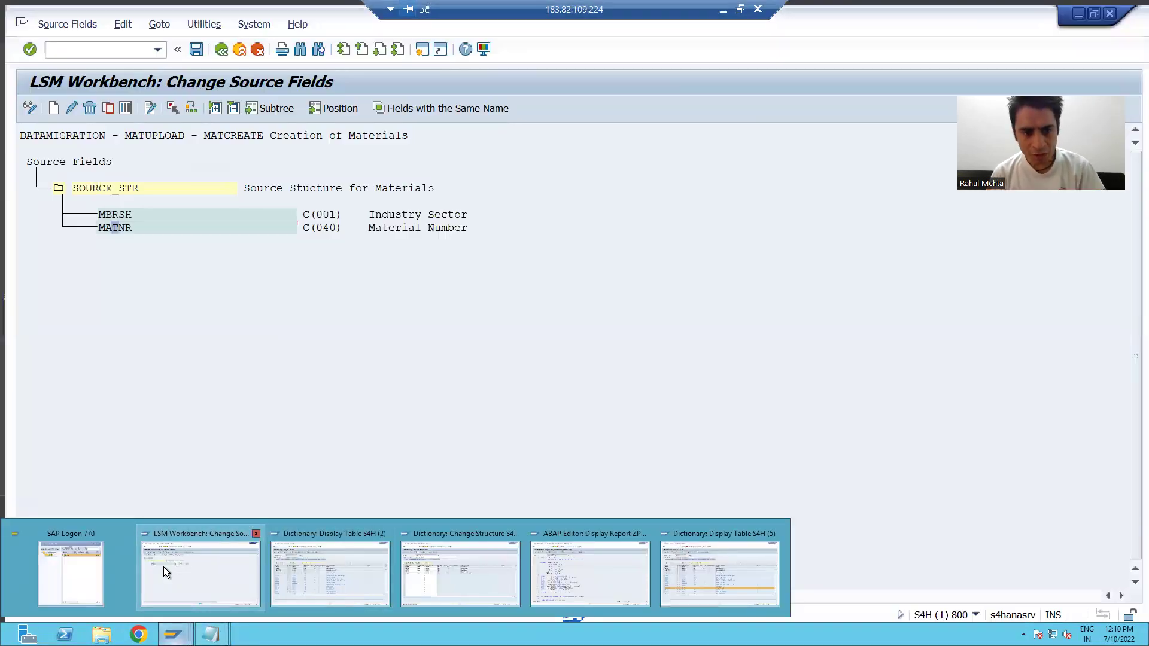
click(164, 566)
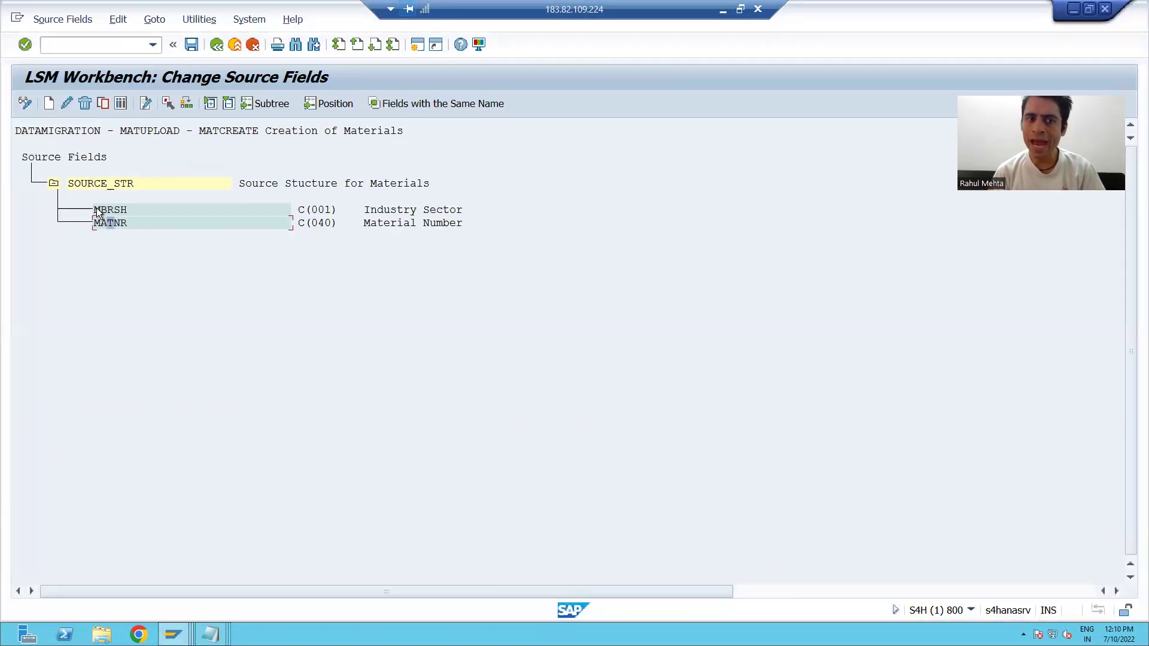
Delete the MBRSH source field from SOURCE_STR.
click(99, 185)
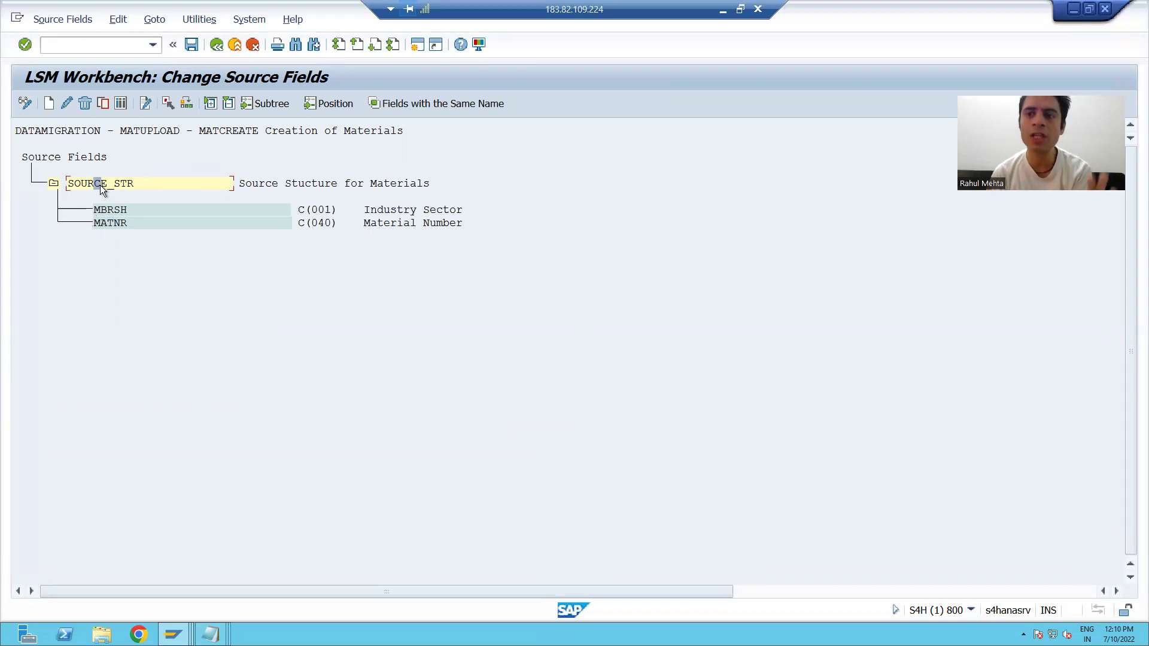
click(115, 212)
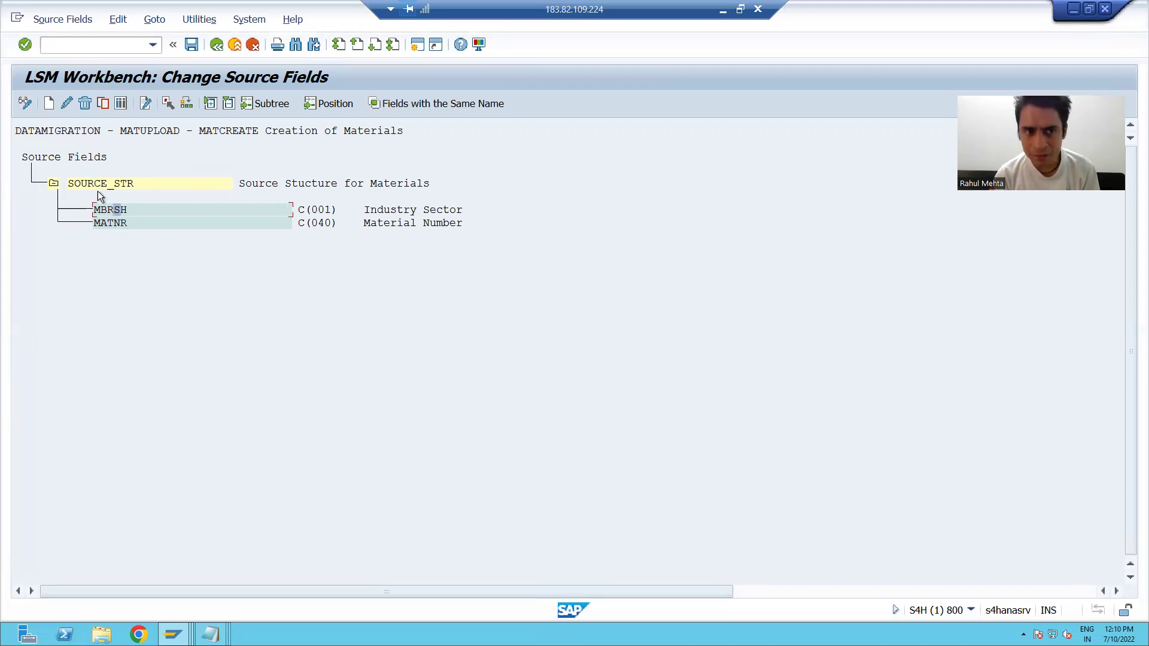
click(115, 207)
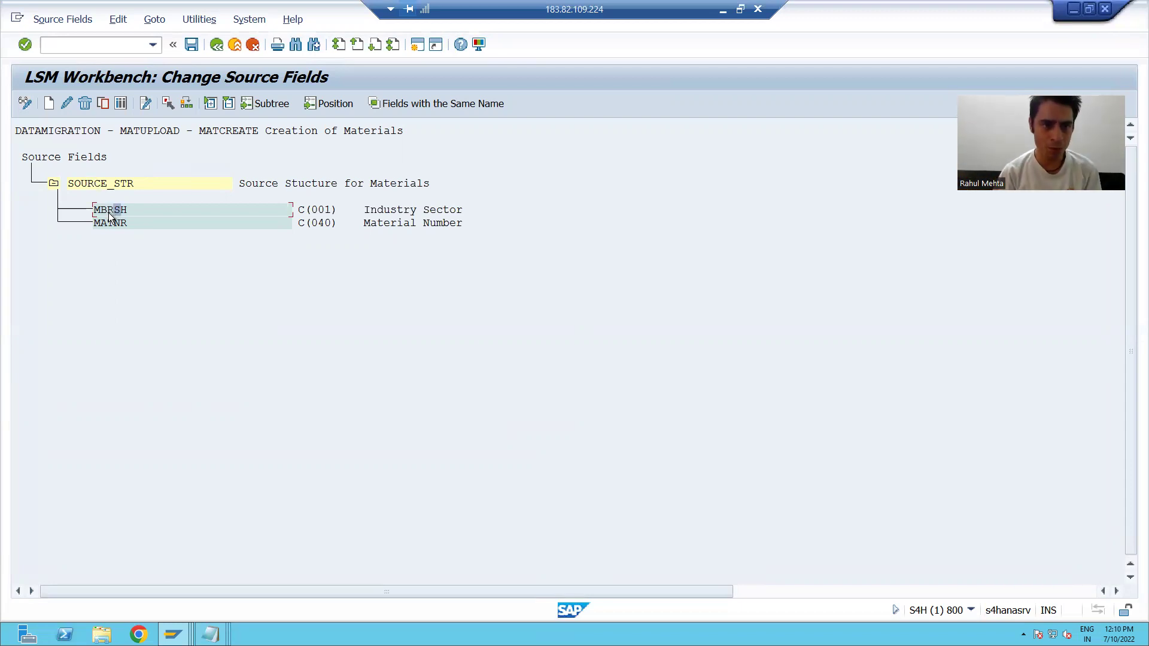
click(85, 104)
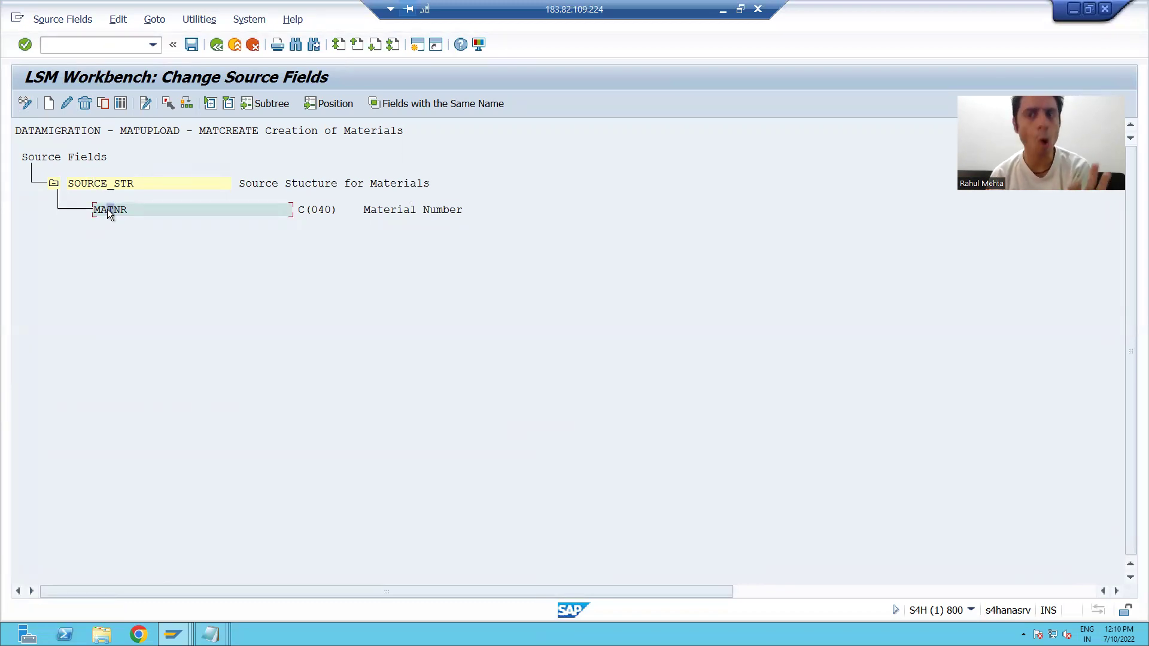
Create source field MBRSH after MATNR with the label Industry Sector and length 1.
click(48, 104)
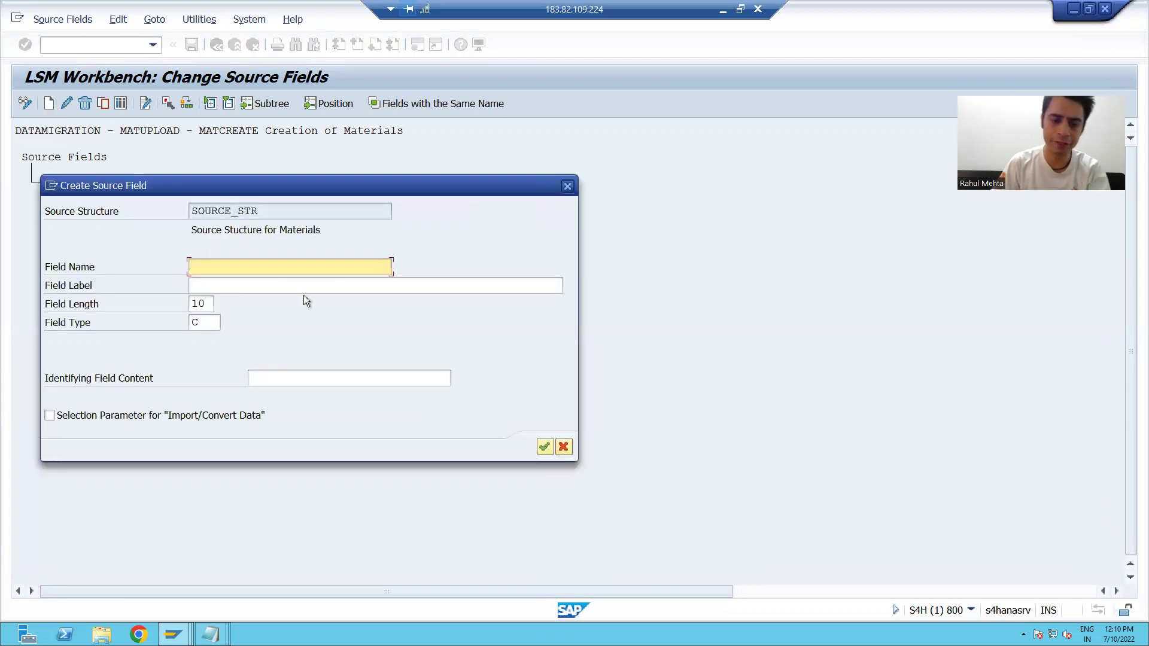
text(MBRSH)
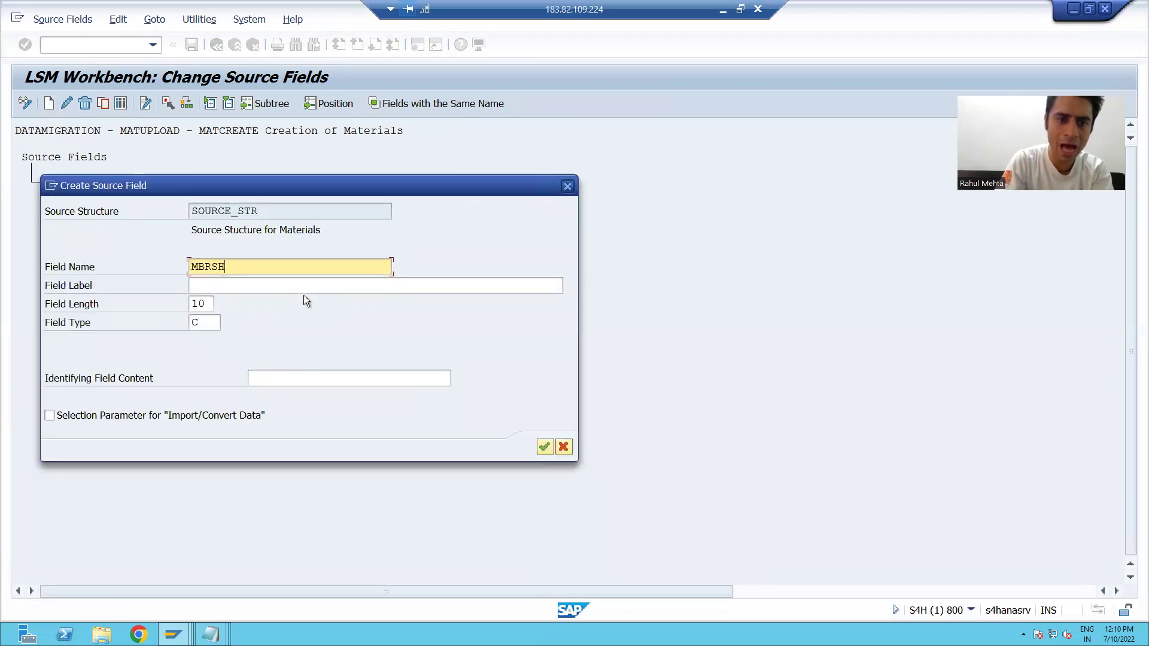
key(Tab)
text(Indu)
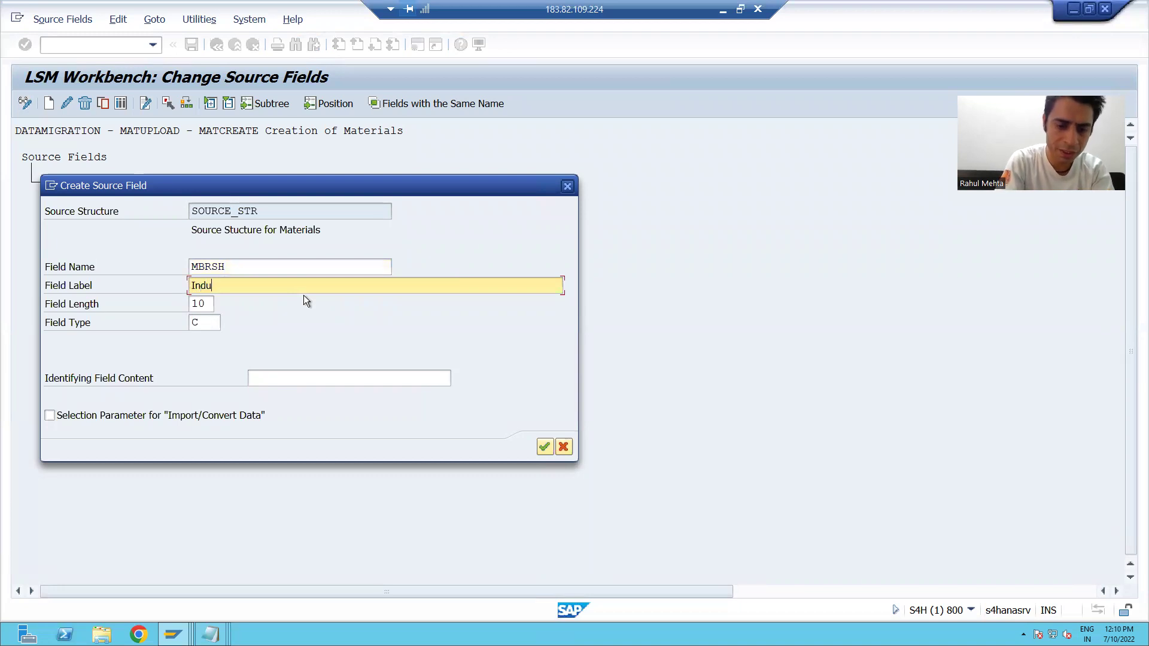
text(stry Se)
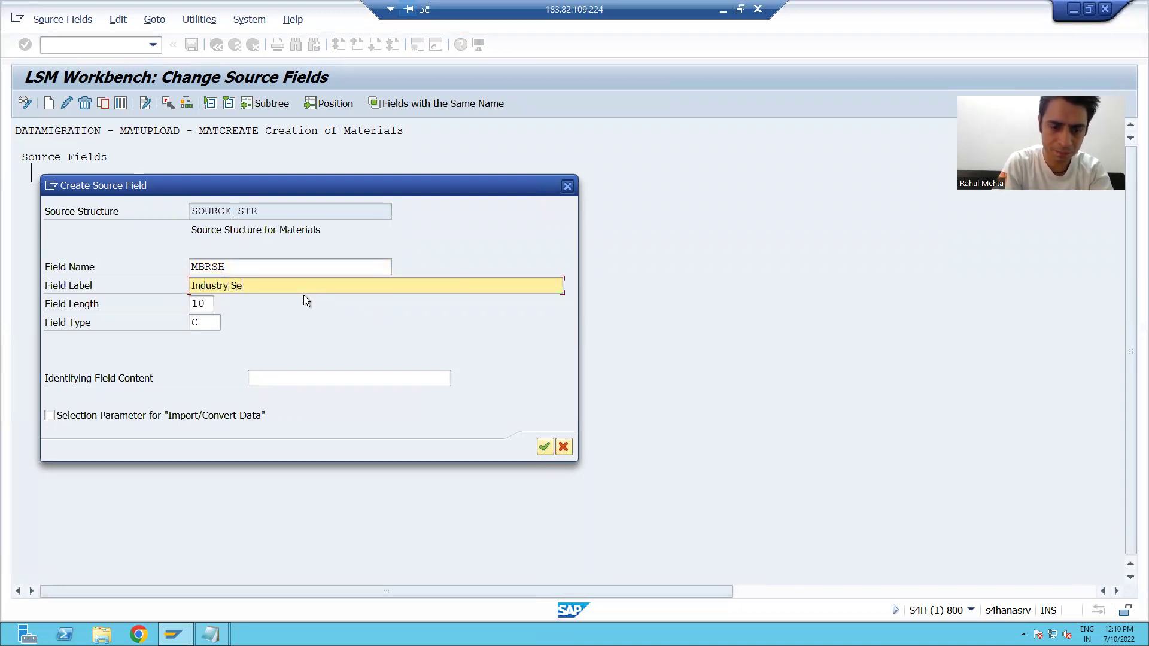
text(ctor)
key(Tab)
text(1)
key(Return)
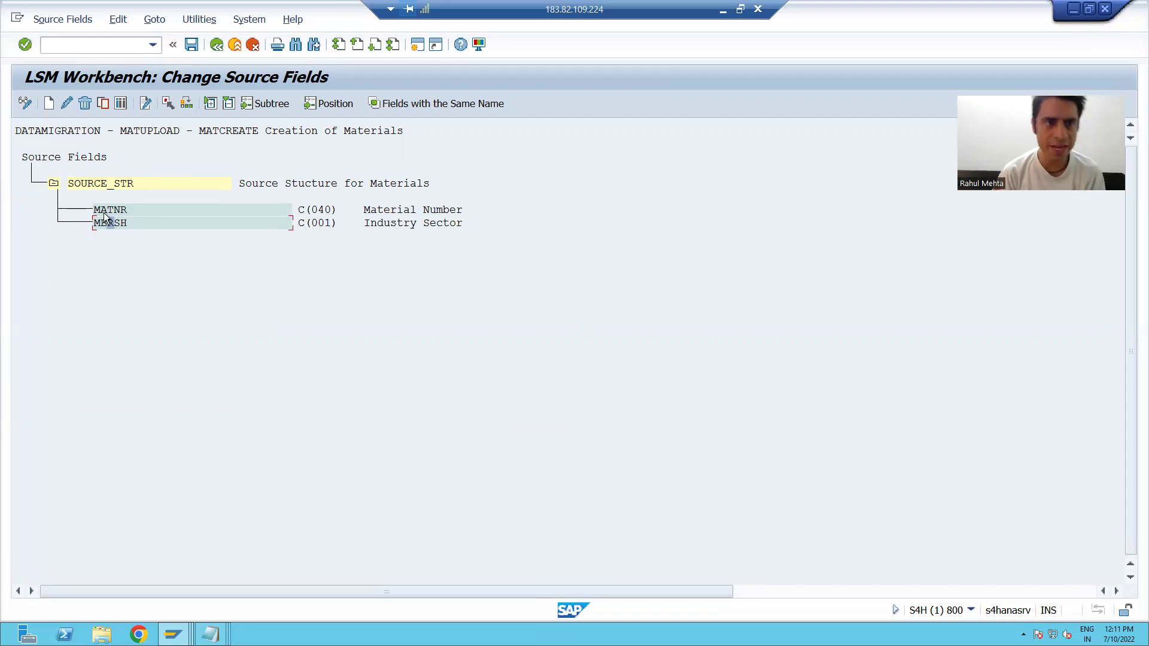
Start a new source field after MBRSH with the name MTART.
click(48, 104)
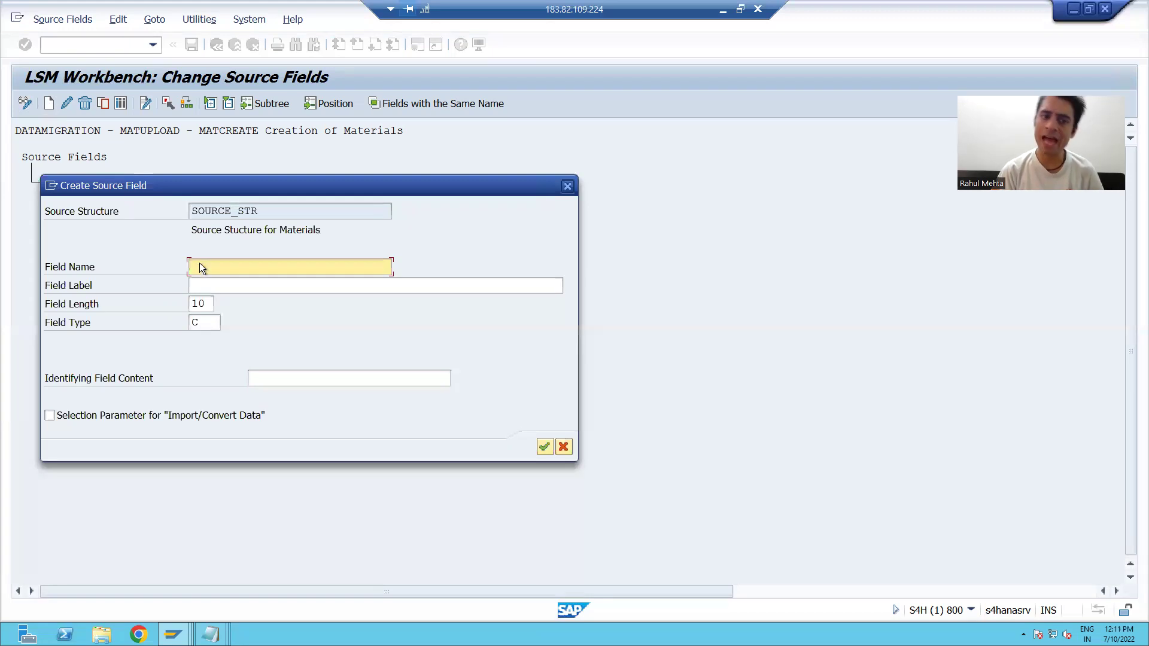
text(MTSRT)
key(BackSpace)
key(BackSpace)
key(BackSpace)
text(ART)
Switch to the MARA table display and check the description, data type and length of field MTART.
key(alt+Tab)
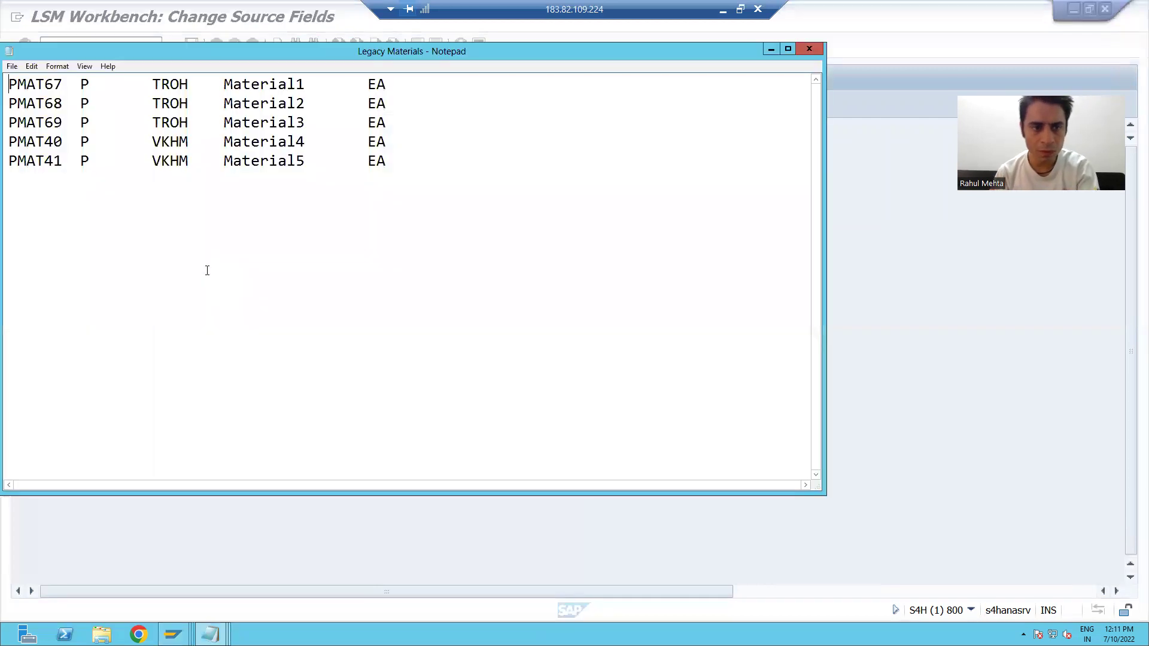
click(198, 633)
mouse_move(173, 633)
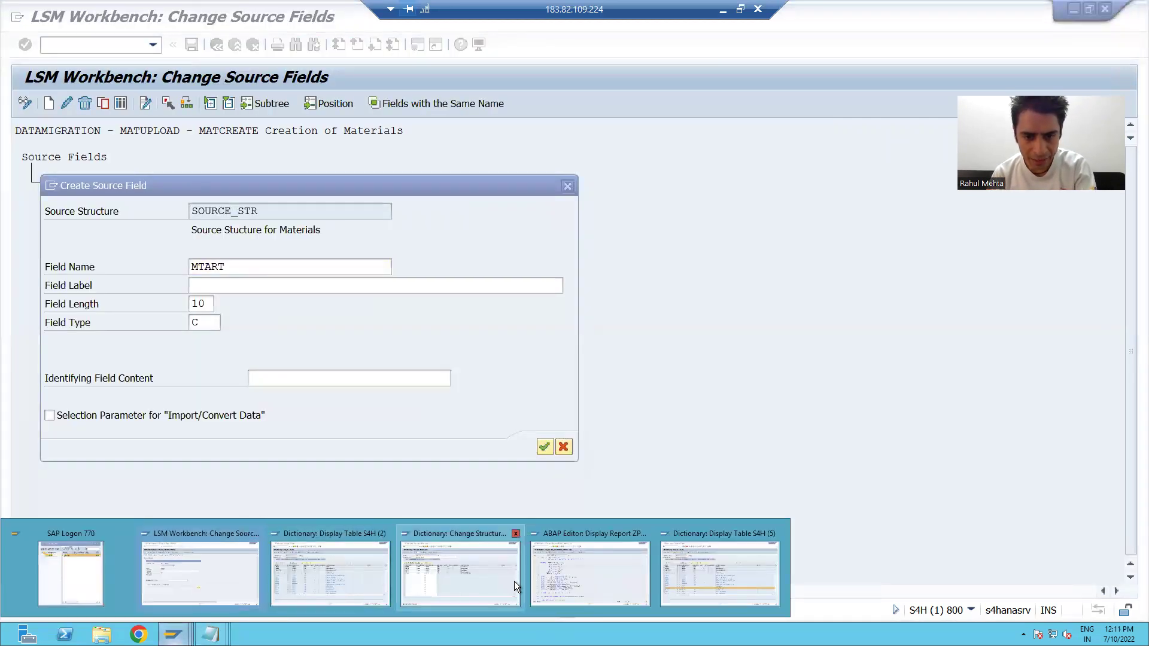
click(721, 585)
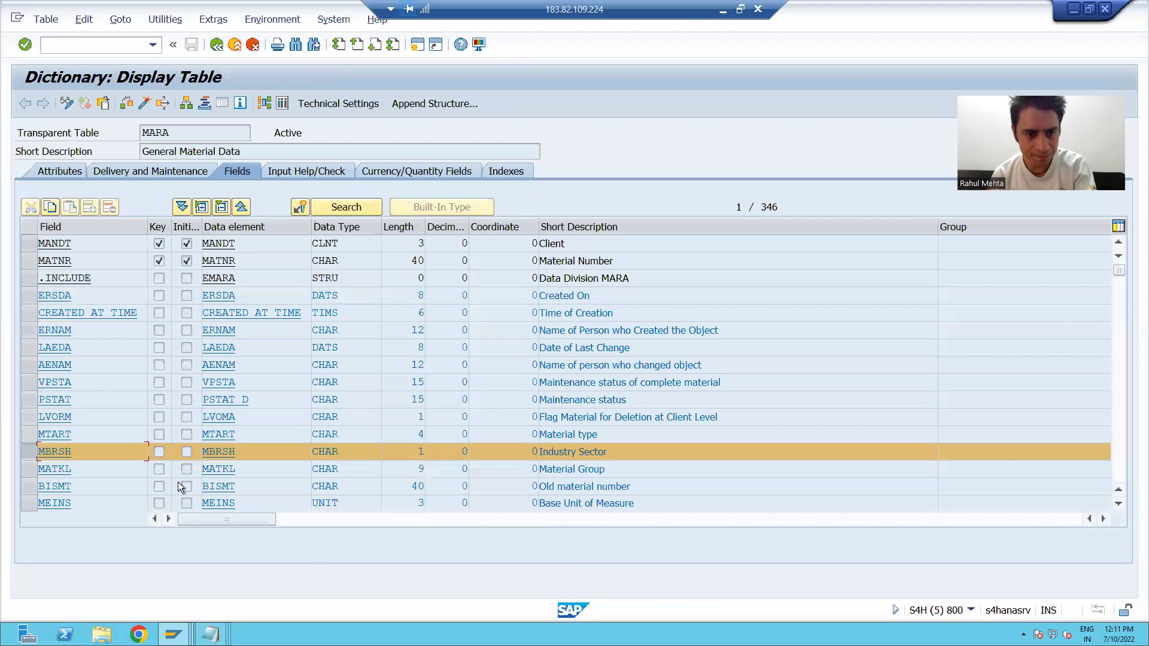
click(79, 437)
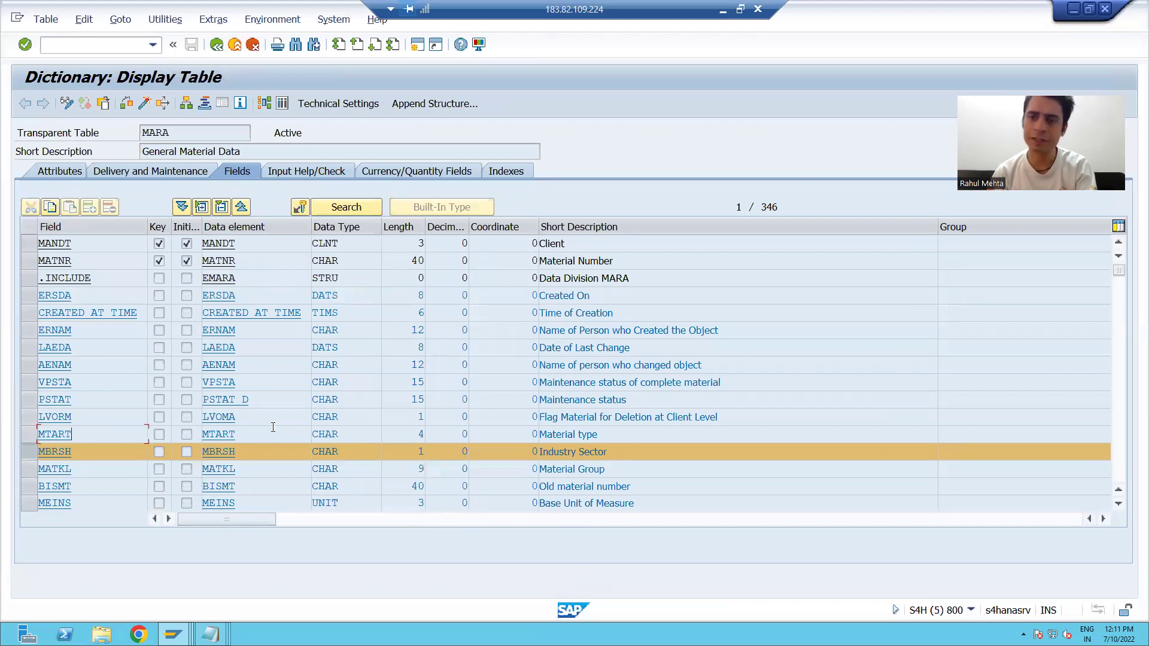
Return to the source field dialog, label the MTART field Material Type, set its length to 4, and create it.
key(alt+Tab)
click(215, 291)
text(Material Type)
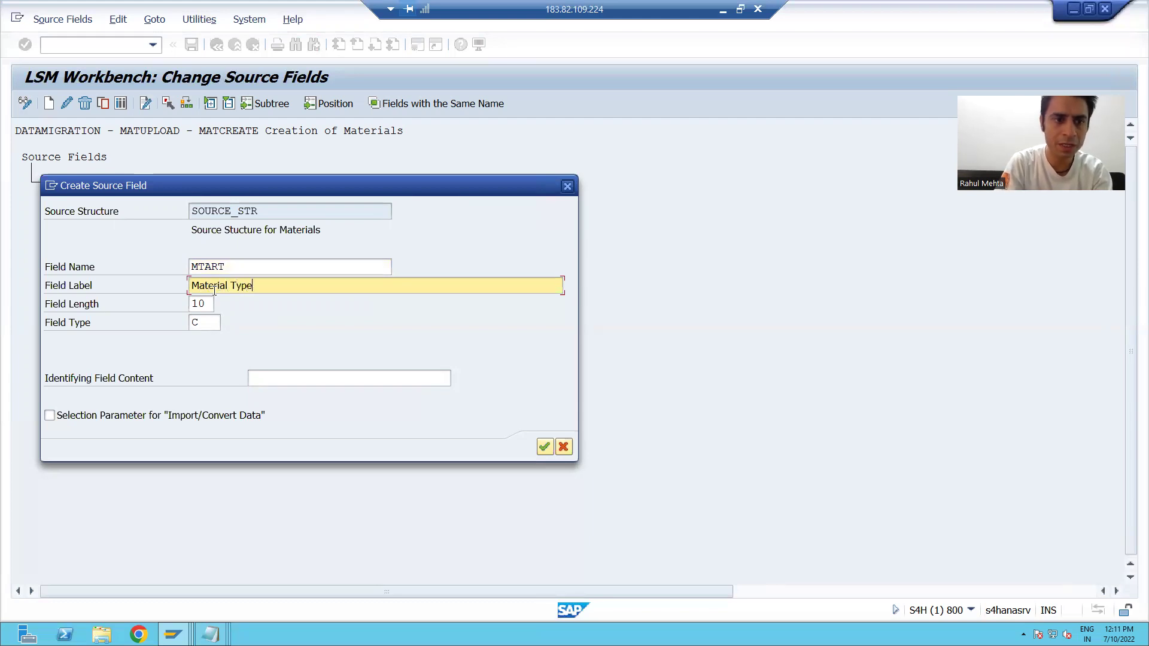
key(Tab)
text(4)
key(Return)
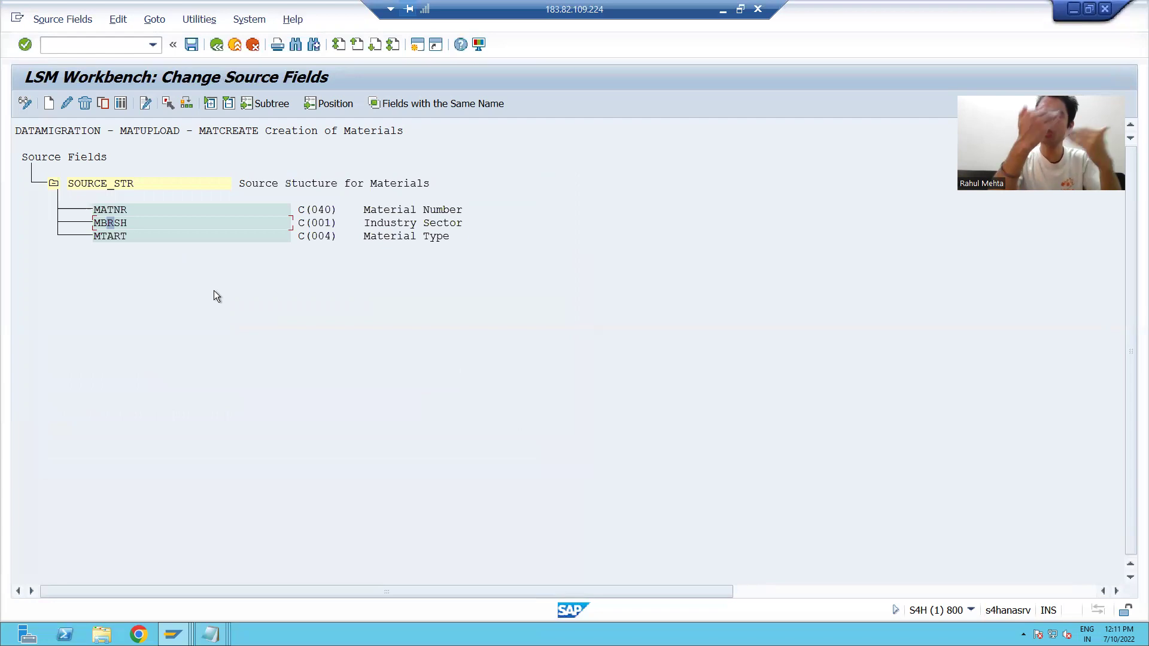
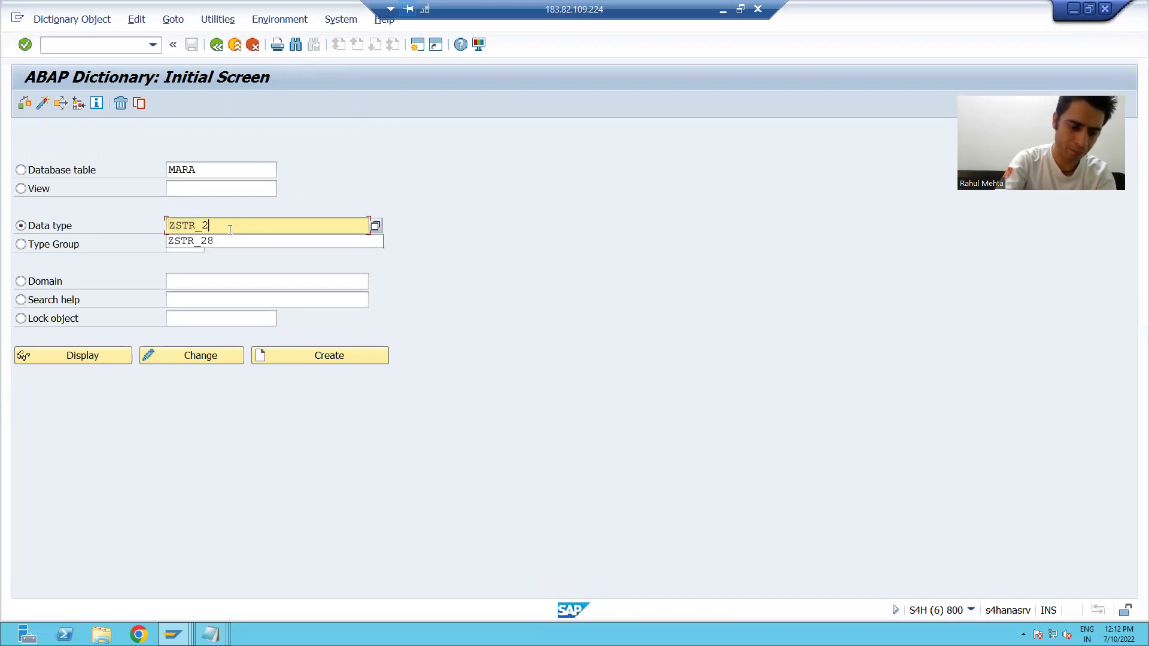
Create a dictionary data type ZSTR1_28 as a structure with the short description Source Structure.
text(ZS)
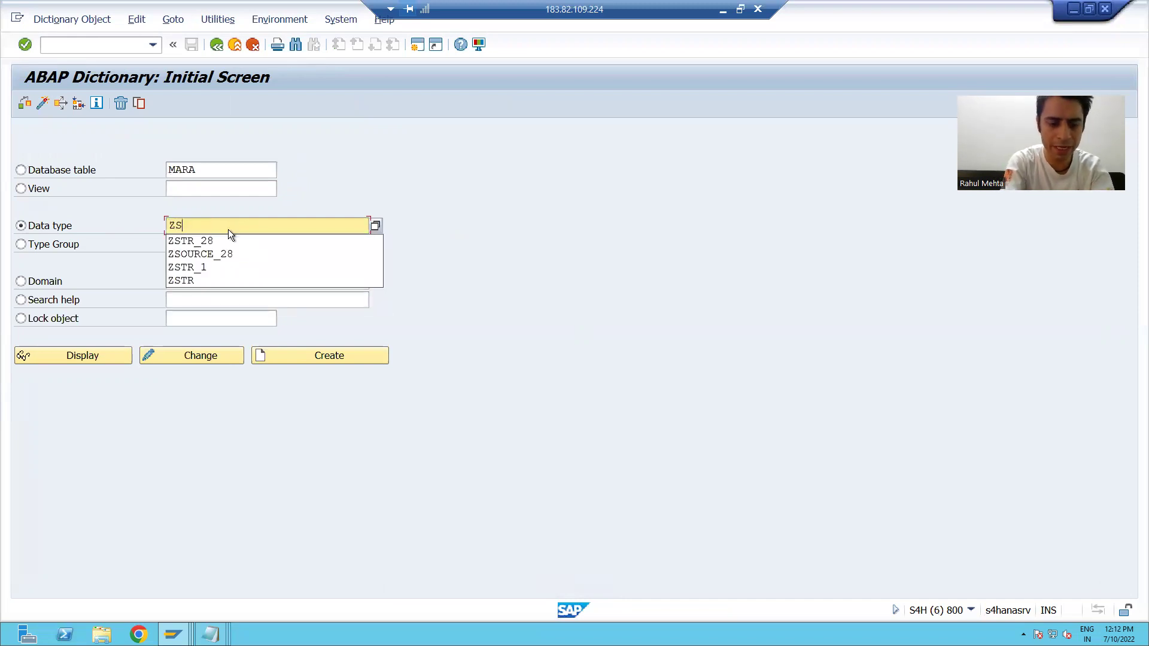
text(TR1_28)
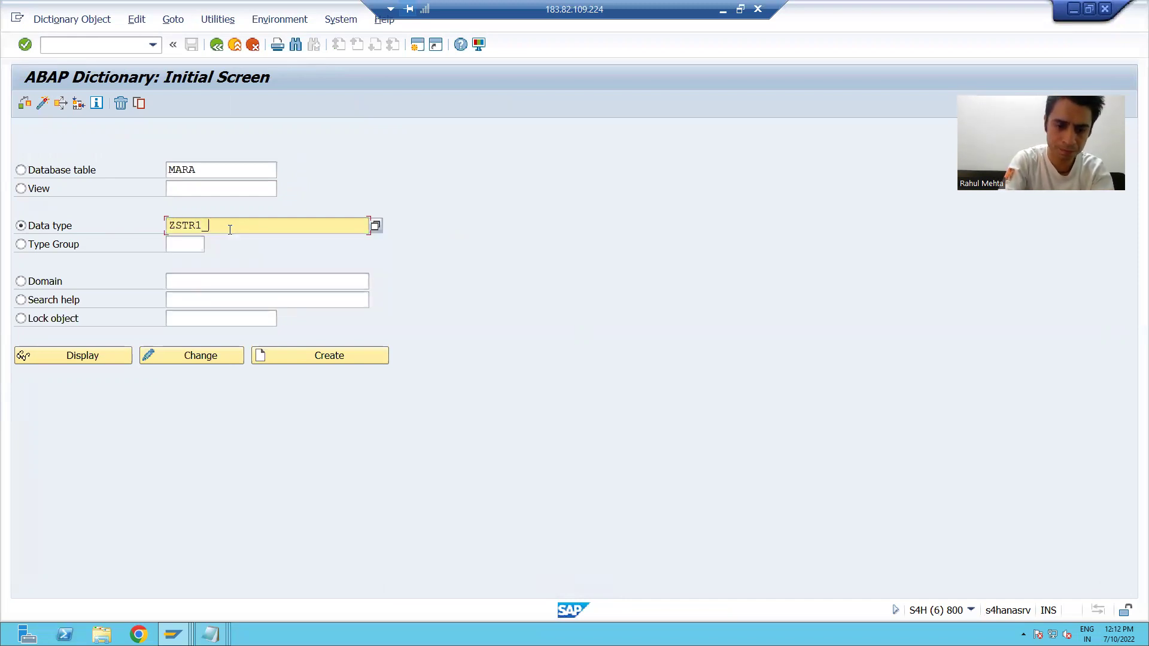
double_click(230, 229)
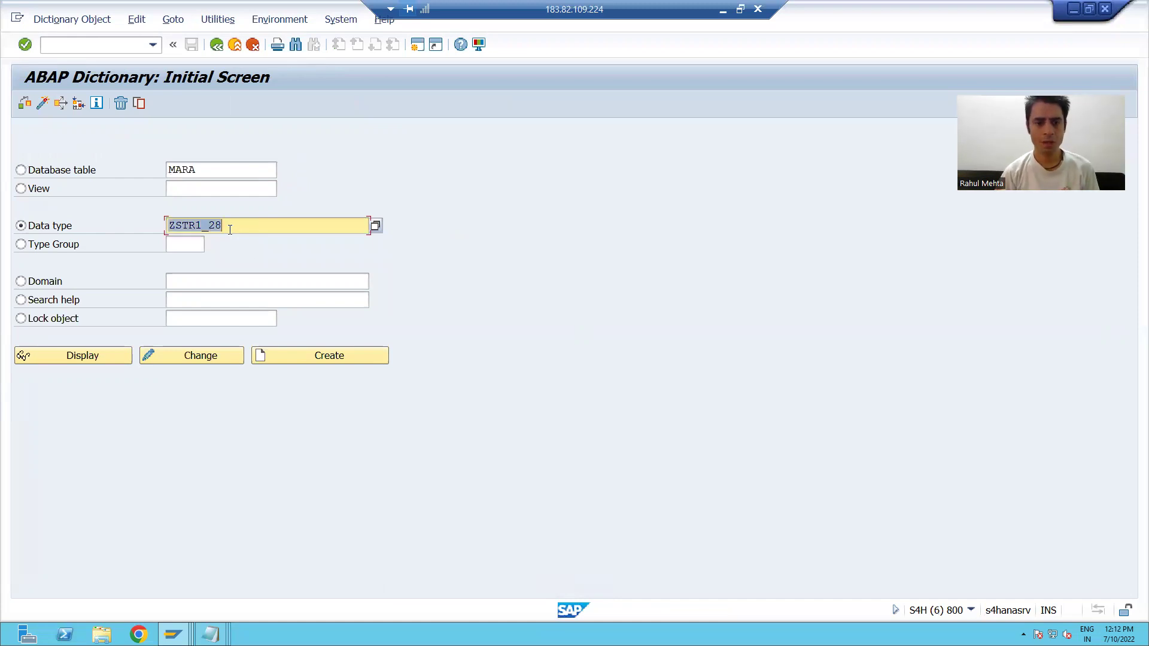
click(315, 357)
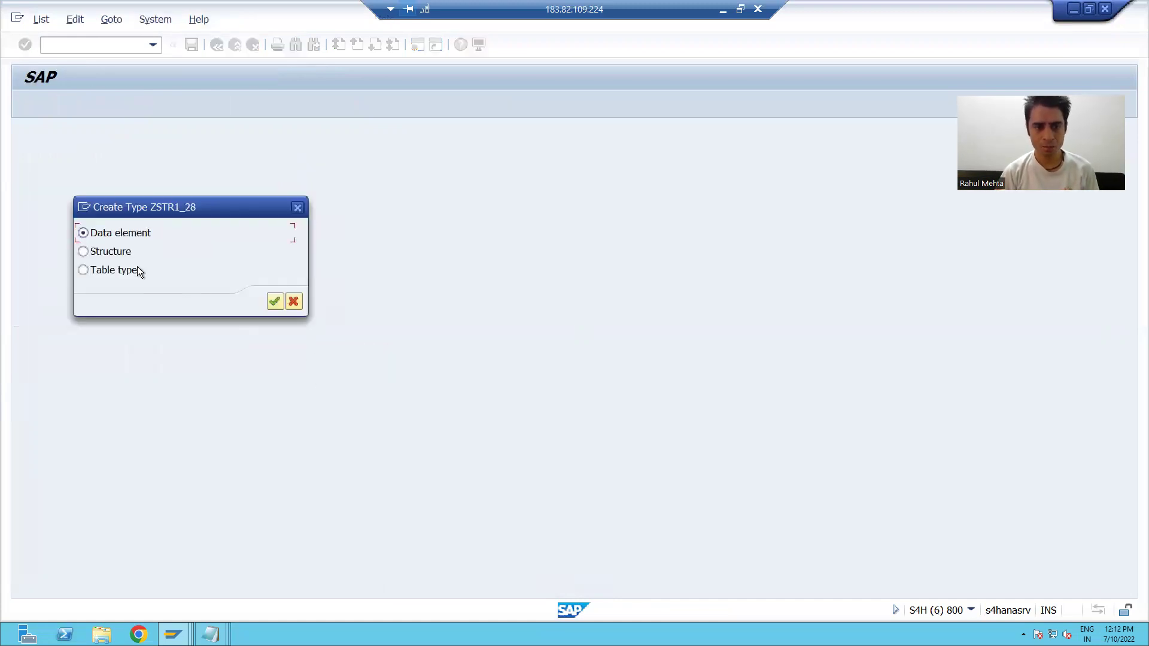
key(Return)
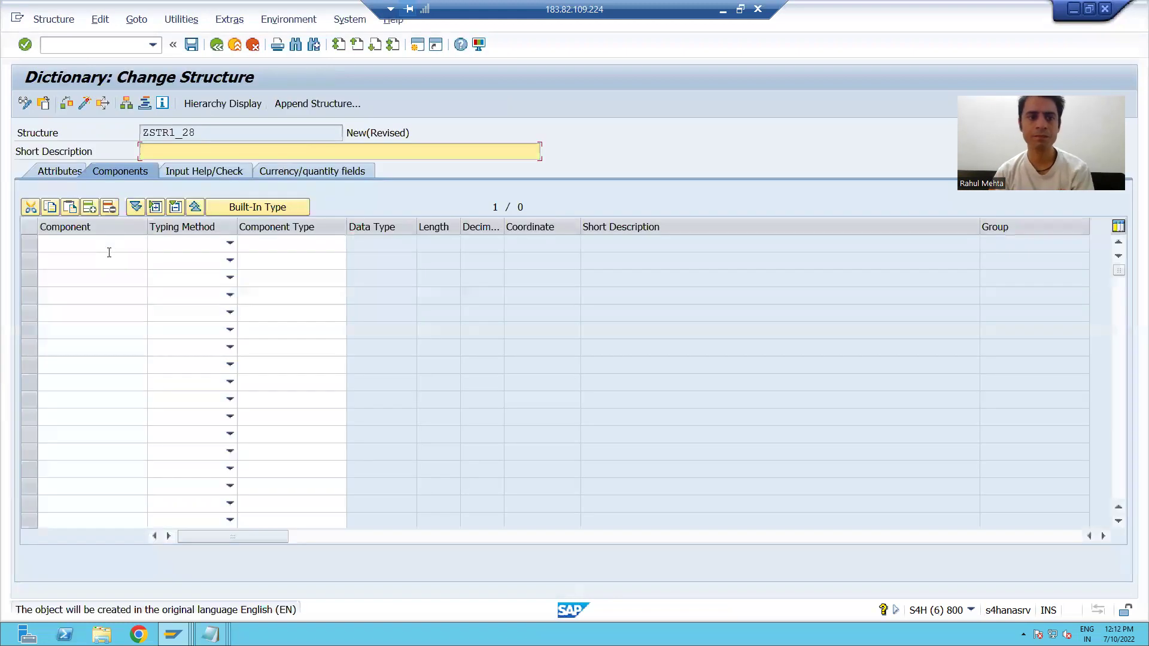
text(Source Structure)
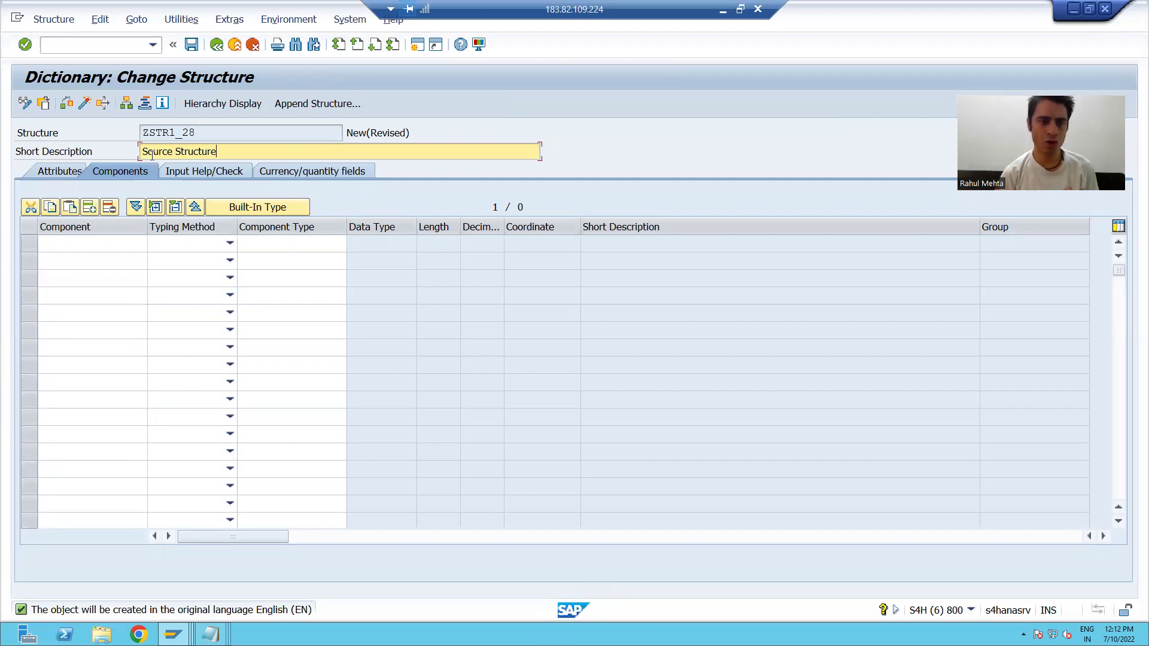
Add the first component MATNR with typing method Types, copying component type MATNR from the MARA table display.
click(78, 242)
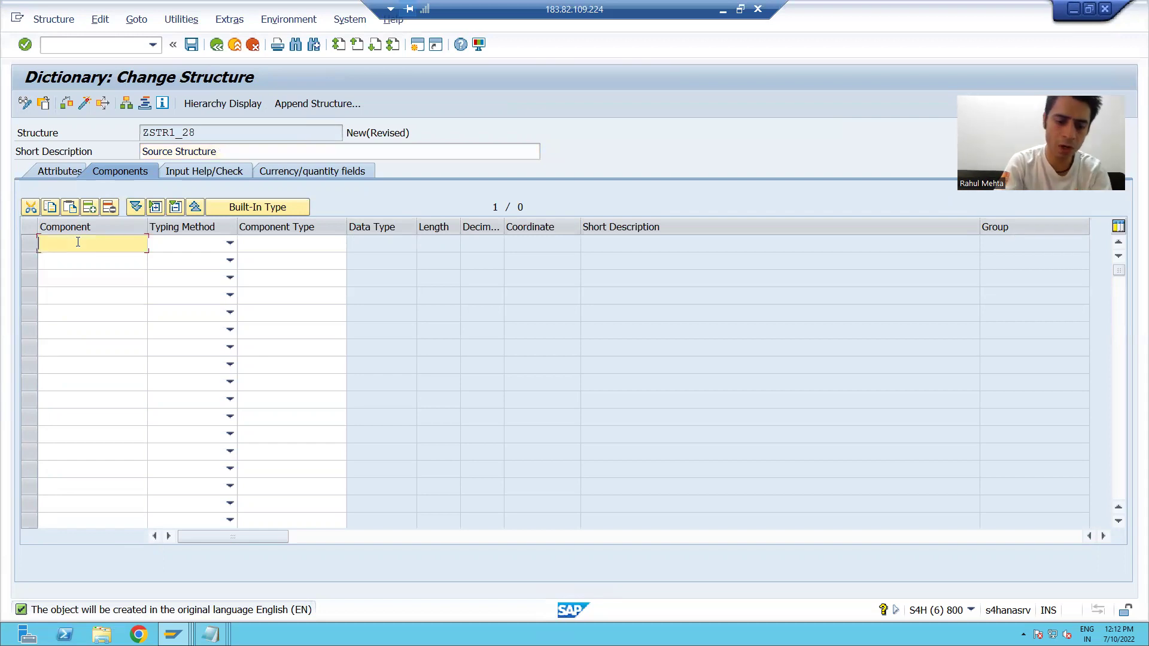
text(MATNR)
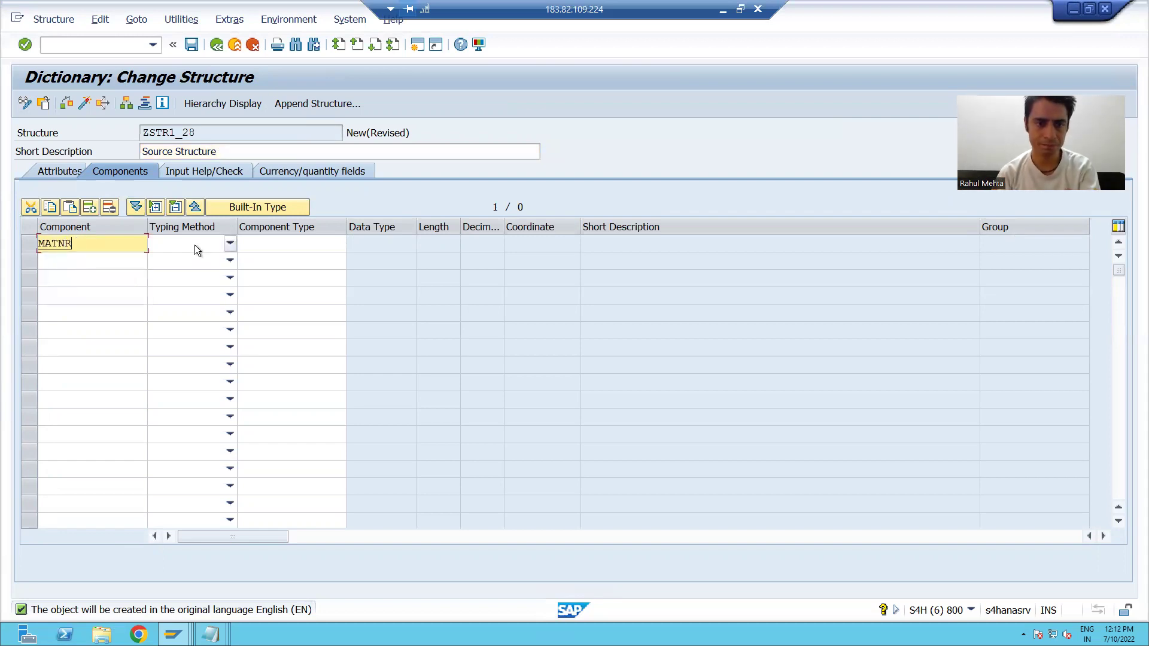
click(196, 246)
click(189, 258)
mouse_move(173, 634)
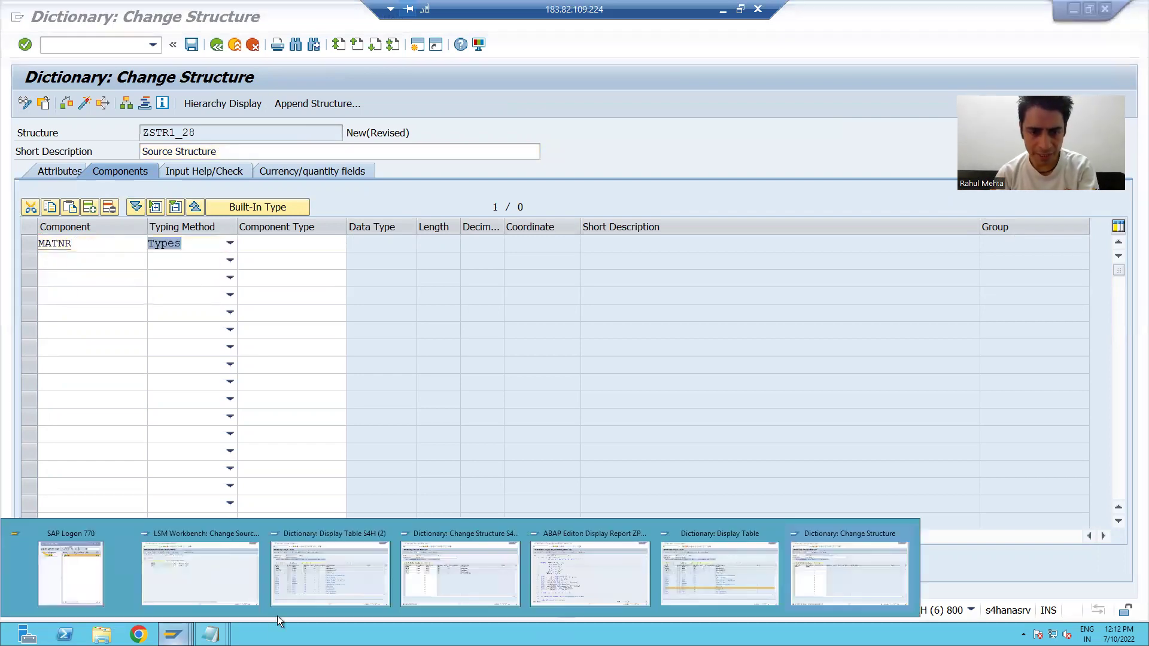
click(335, 594)
double_click(223, 261)
key(ctrl+c)
key(alt+Tab)
click(272, 248)
key(ctrl+v)
key(Return)
Copy the field name MBRSH from MARA and add it as the second component with typing method Types and component type MBRSH.
click(66, 261)
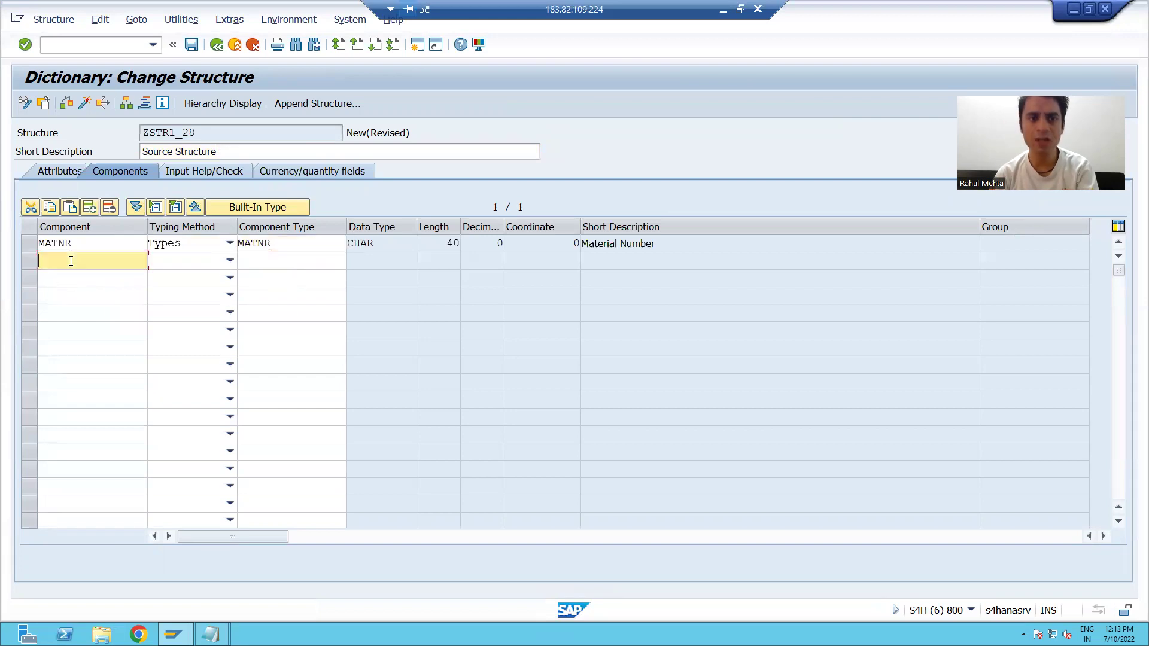
key(alt+Tab)
double_click(55, 451)
key(ctrl+c)
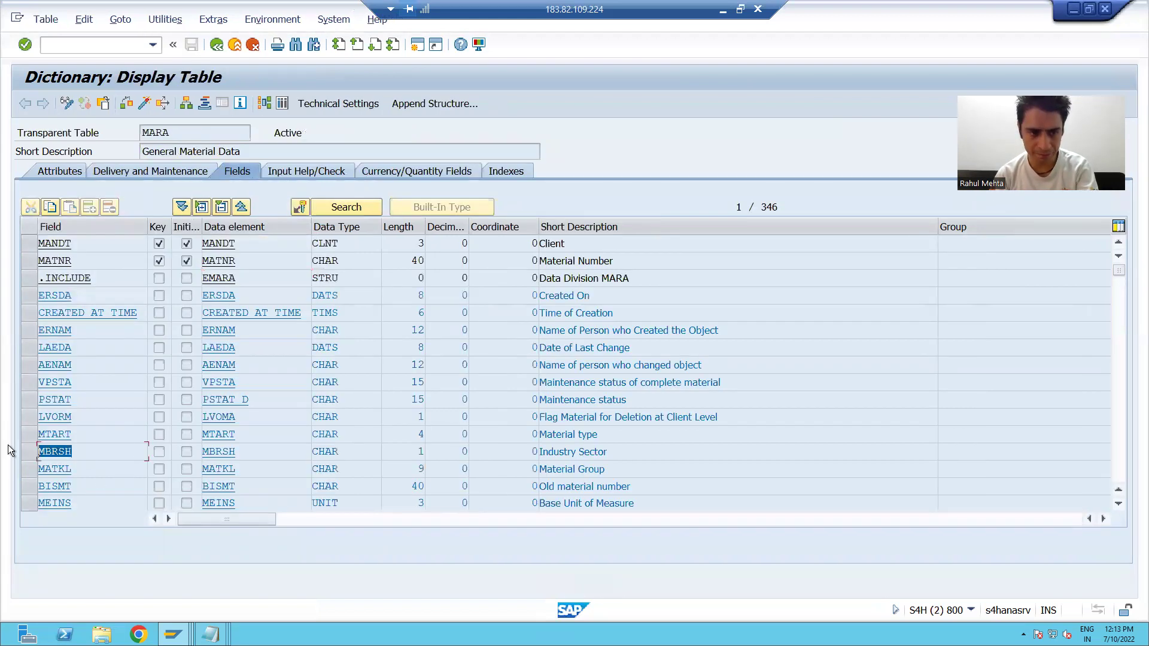
key(alt+Tab)
key(ctrl+v)
click(161, 262)
click(160, 276)
click(250, 263)
key(ctrl+v)
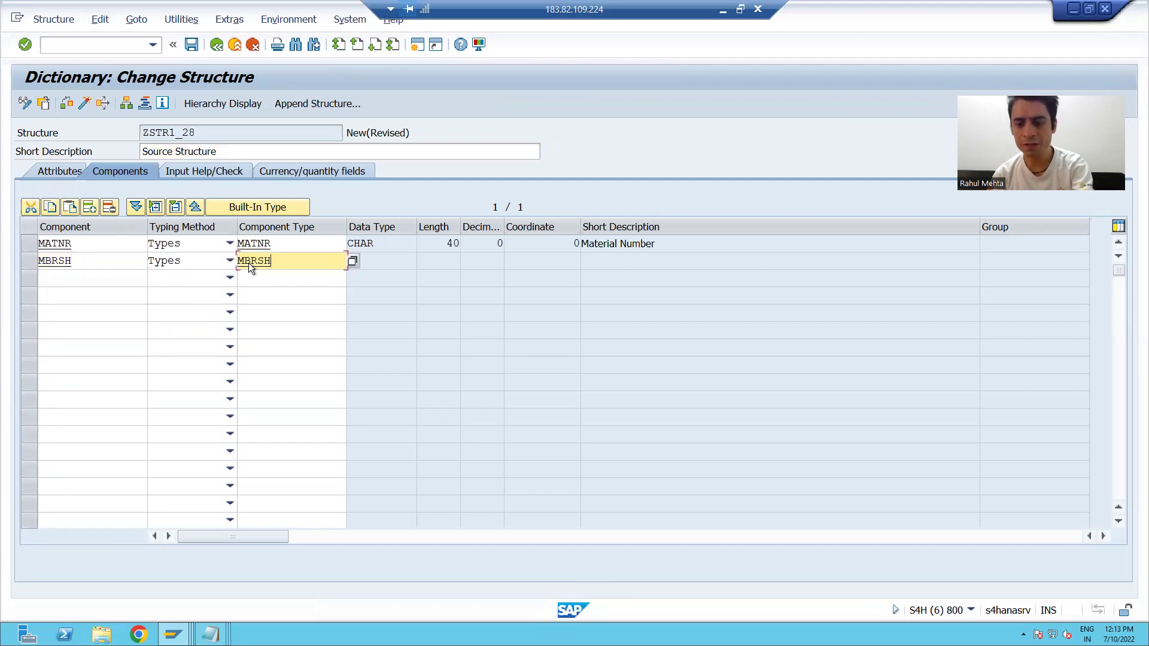
key(Return)
Copy MTART from the MARA field list and add it as the third component with typing method Types and component type MTART.
click(95, 279)
key(alt+Tab)
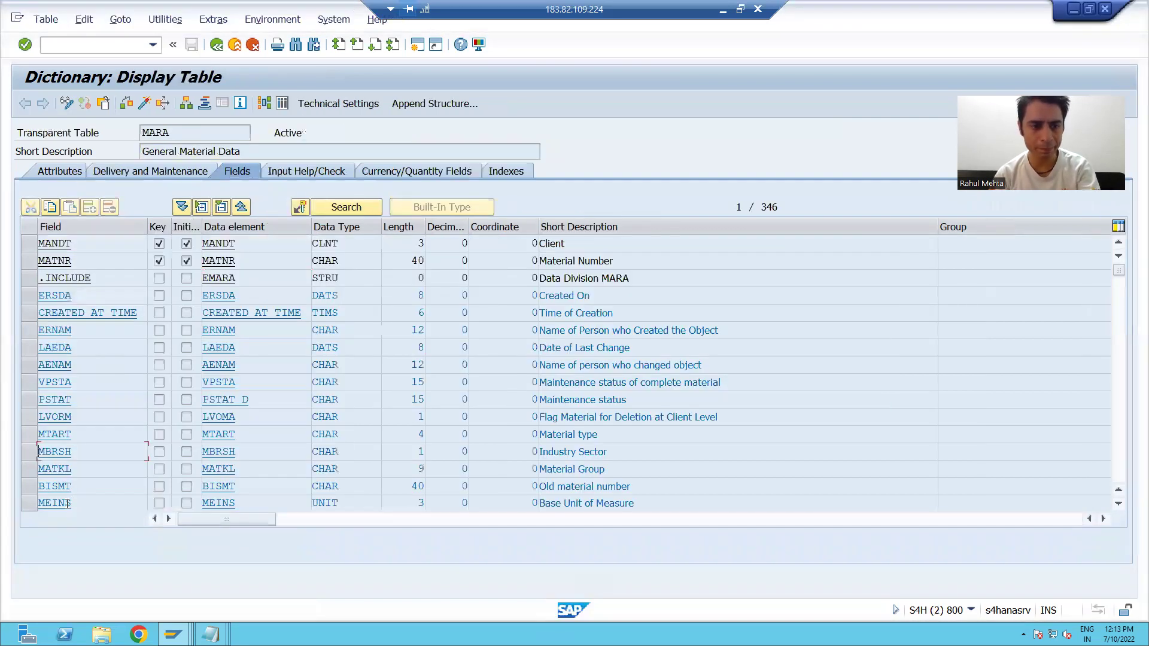
double_click(79, 440)
key(alt+Tab)
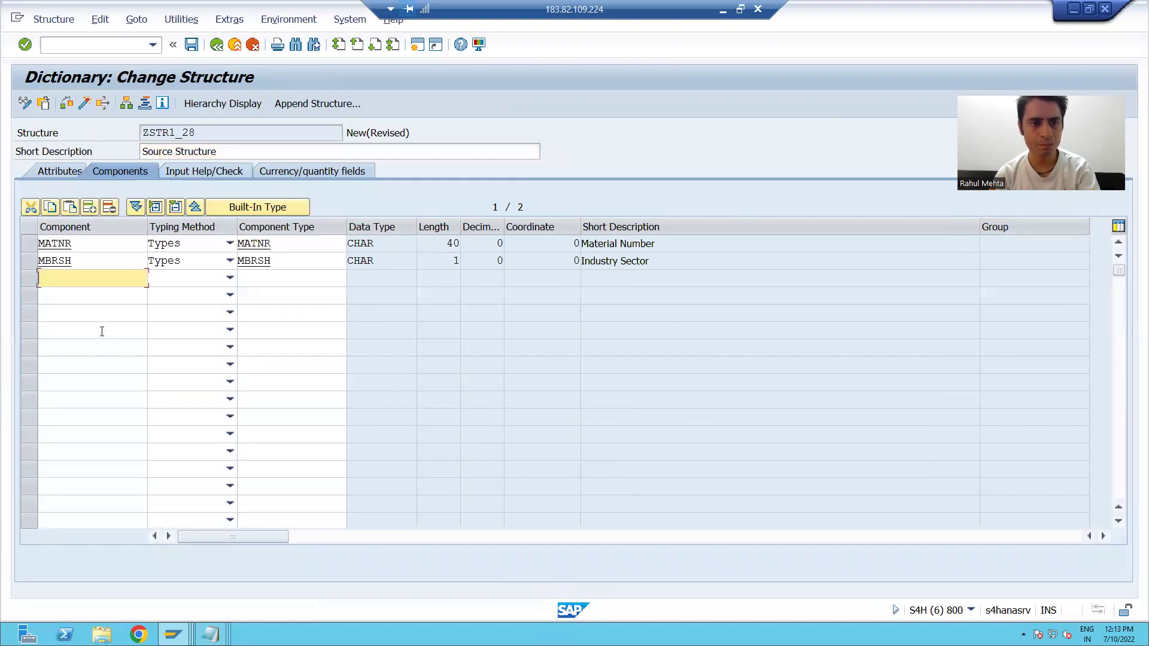
key(ctrl+v)
click(171, 284)
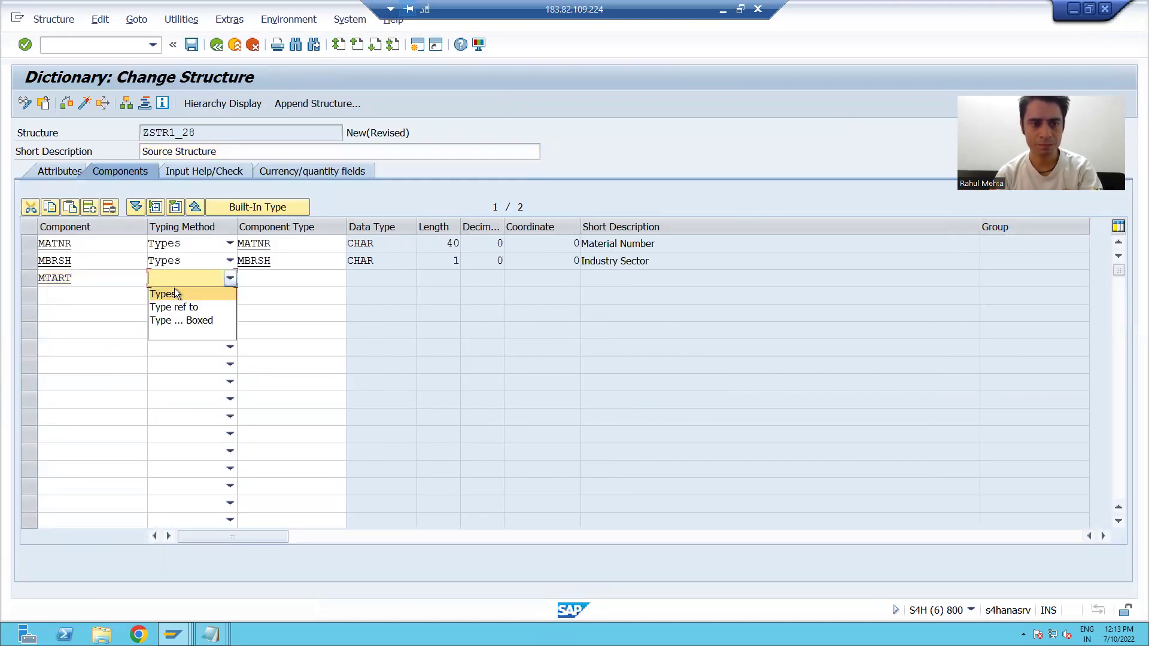
click(171, 293)
key(ctrl+v)
key(Return)
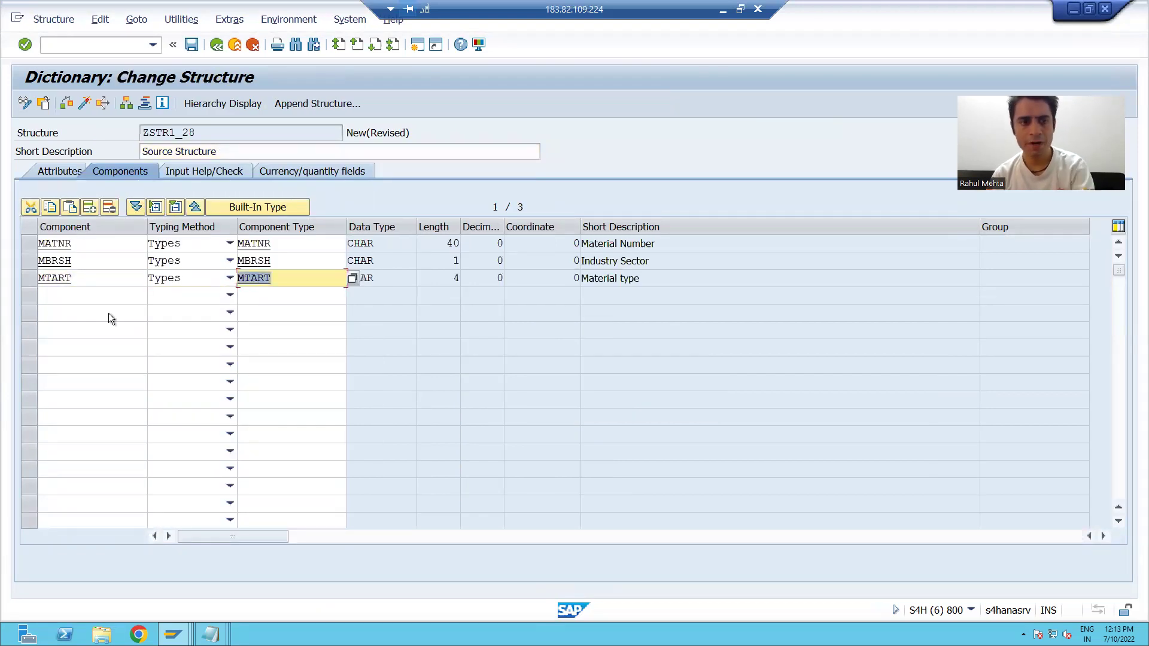
Add the fourth component MAKTX with typing method Types and component type MAKTX.
click(76, 297)
key(alt+Tab)
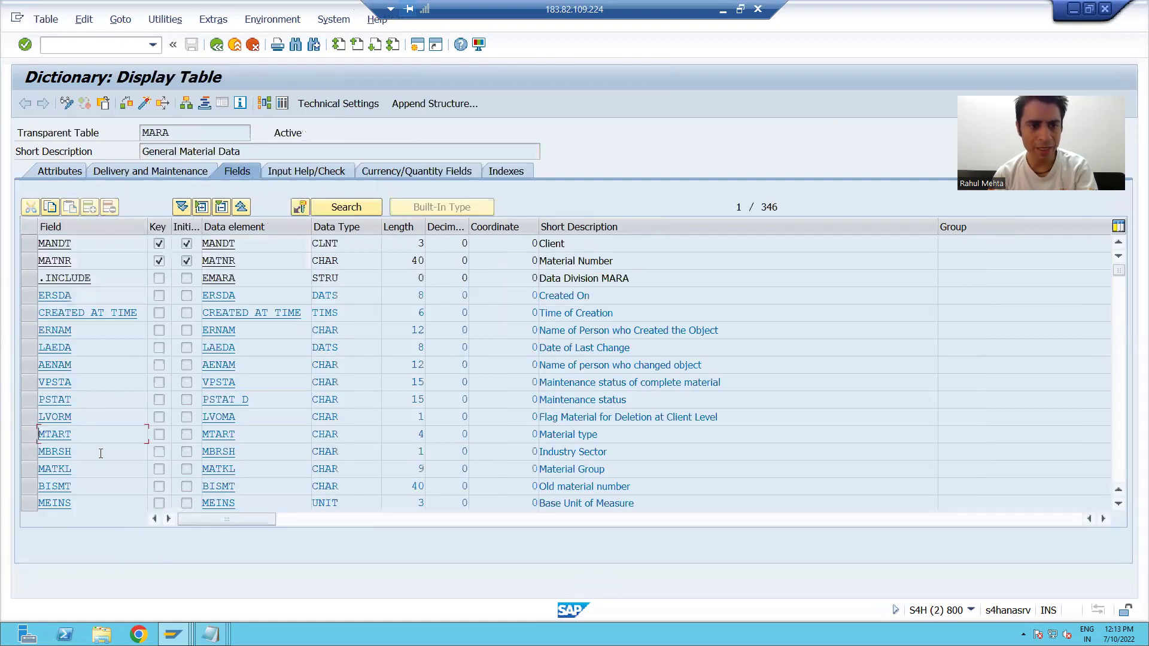
key(alt+Tab)
text(MAKTX)
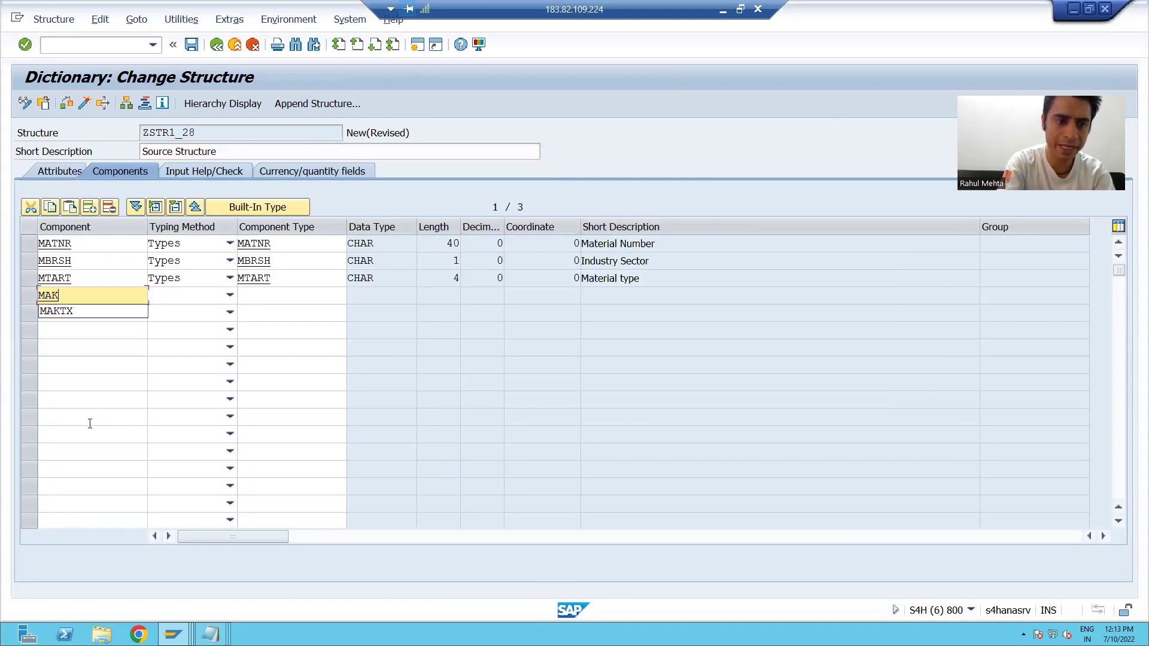
key(Tab)
click(178, 302)
click(178, 309)
click(259, 293)
text(MAKTX)
key(Return)
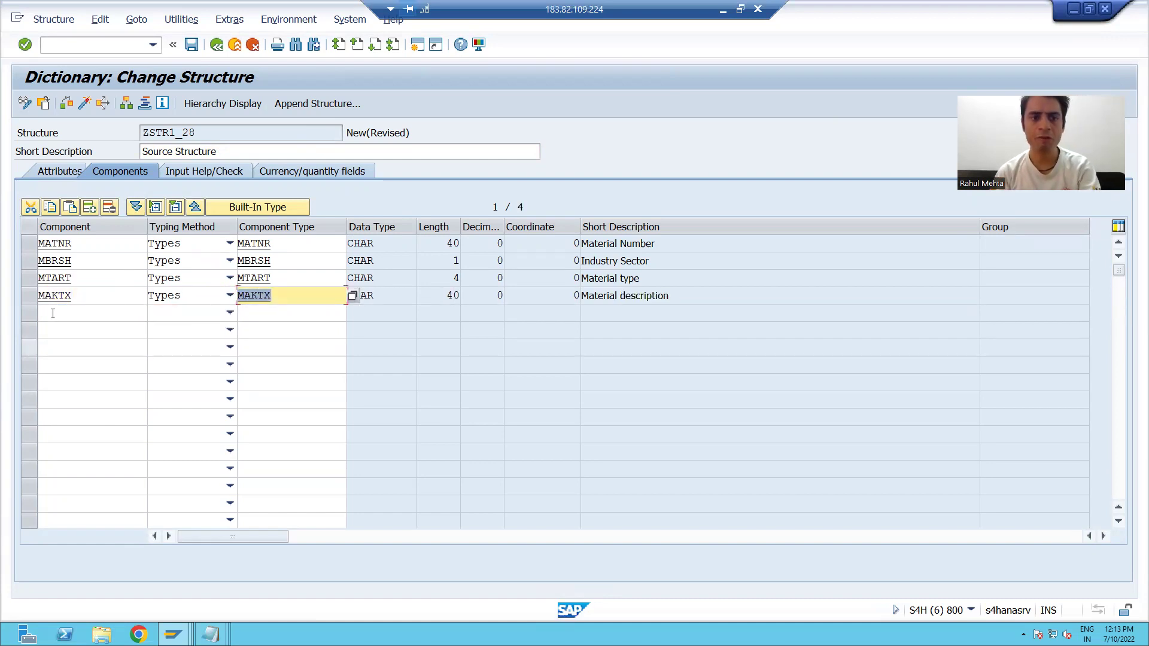
Add the fifth component MEINS with typing method Types, copying component type MEINS from the MARA field list.
click(53, 313)
text(MEINS)
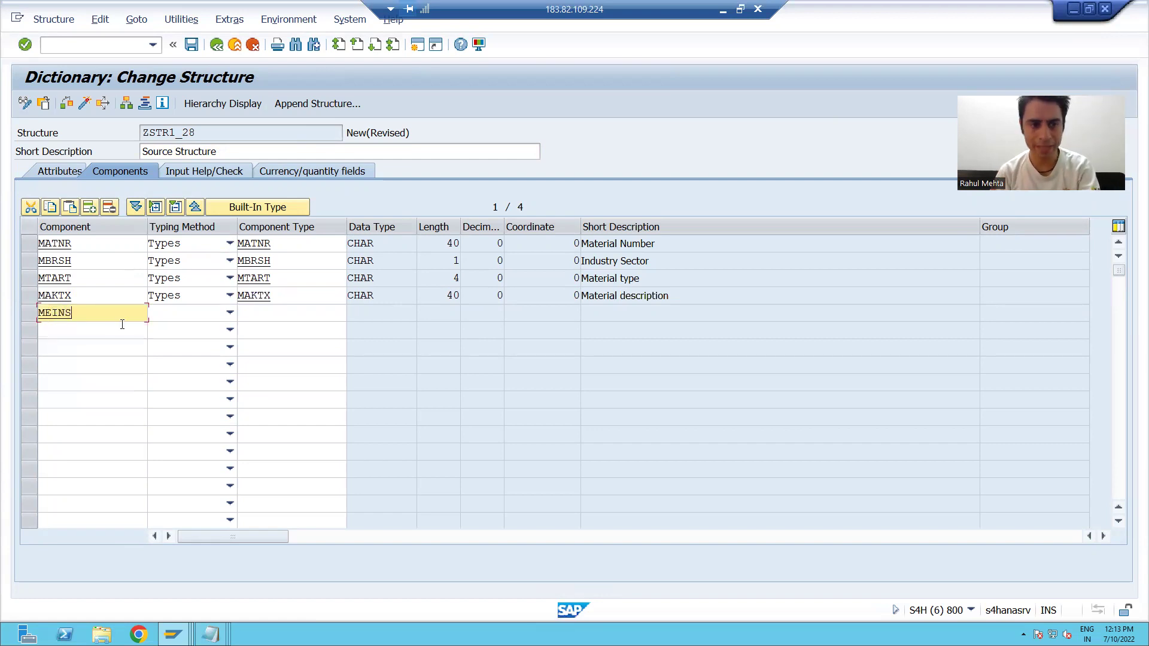
key(alt+Tab)
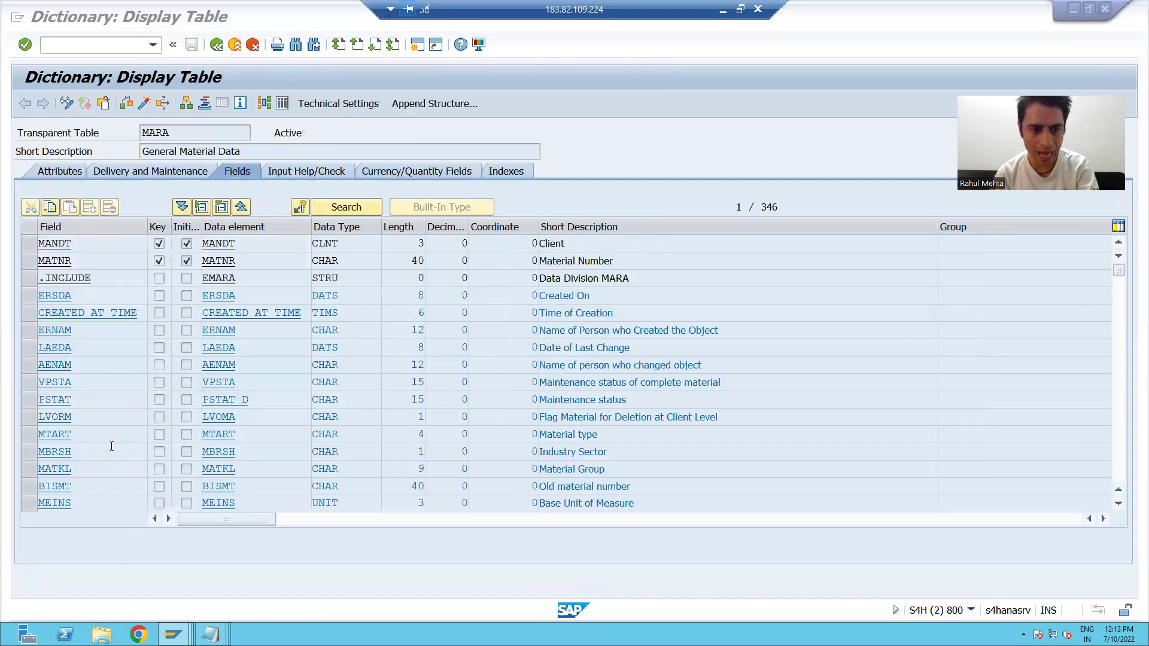
double_click(55, 503)
key(ctrl+c)
key(alt+Tab)
key(Tab)
click(230, 312)
key(Return)
click(255, 317)
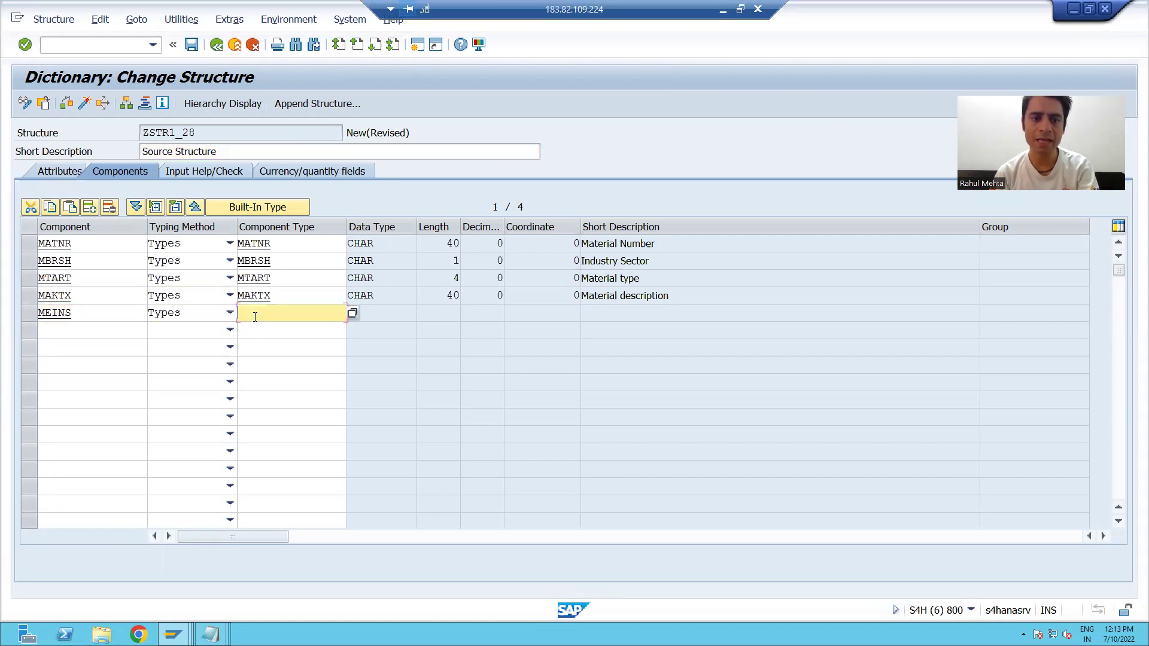
key(ctrl+v)
key(Return)
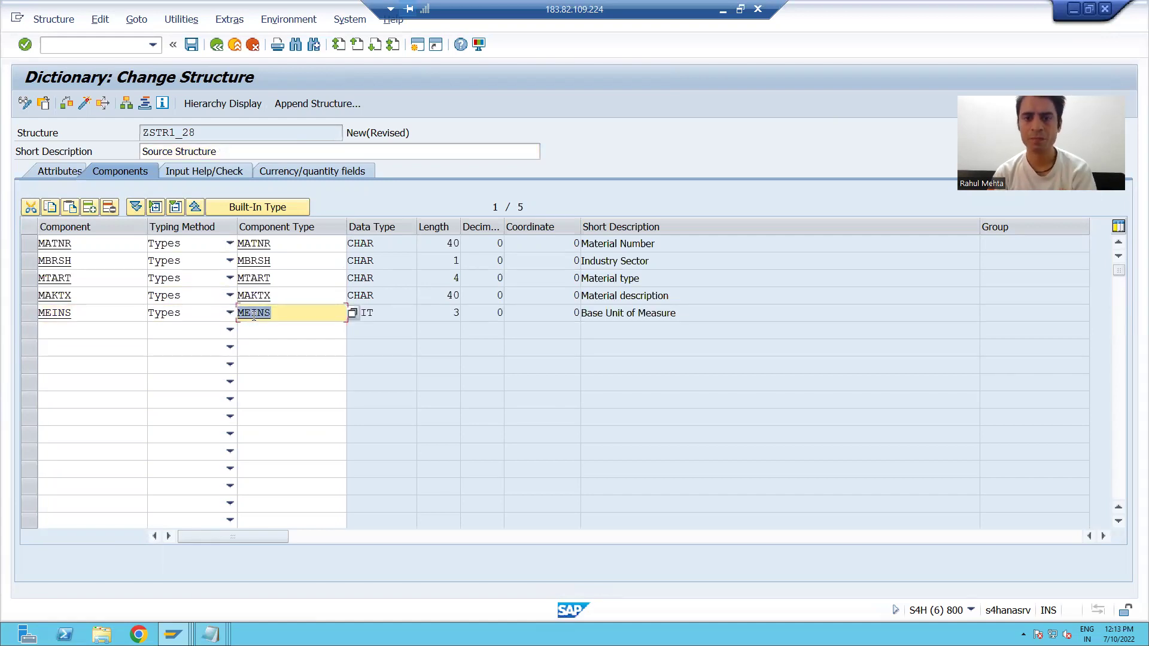
Activate structure ZSTR1_28 as a local object and copy its name.
click(84, 104)
click(368, 394)
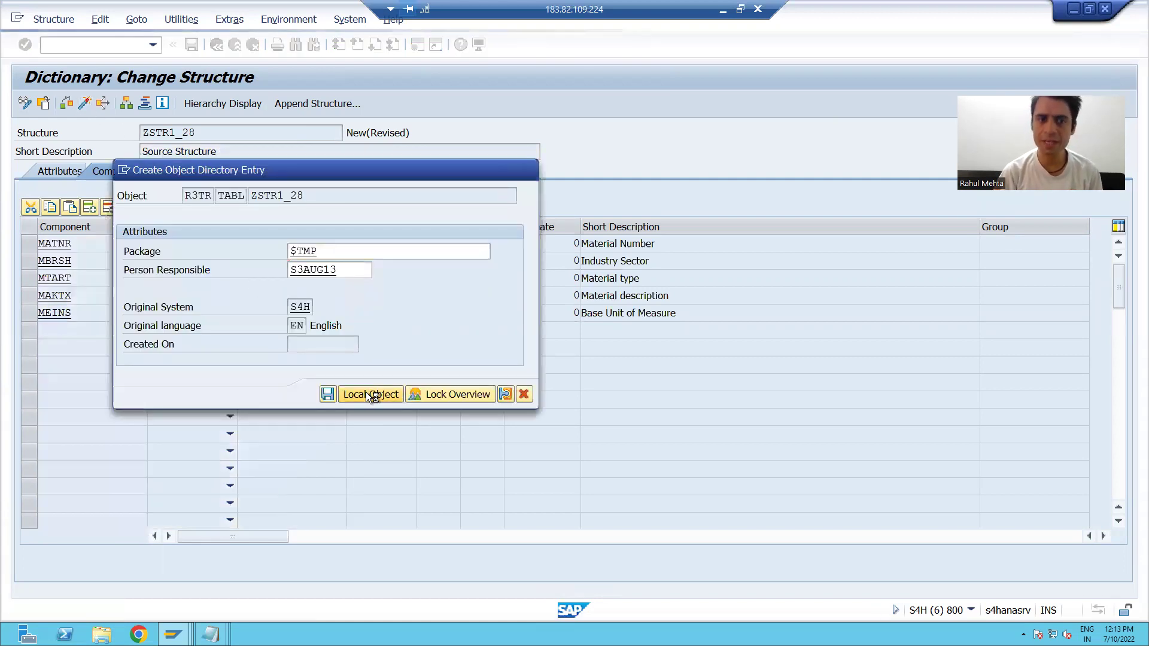
click(321, 325)
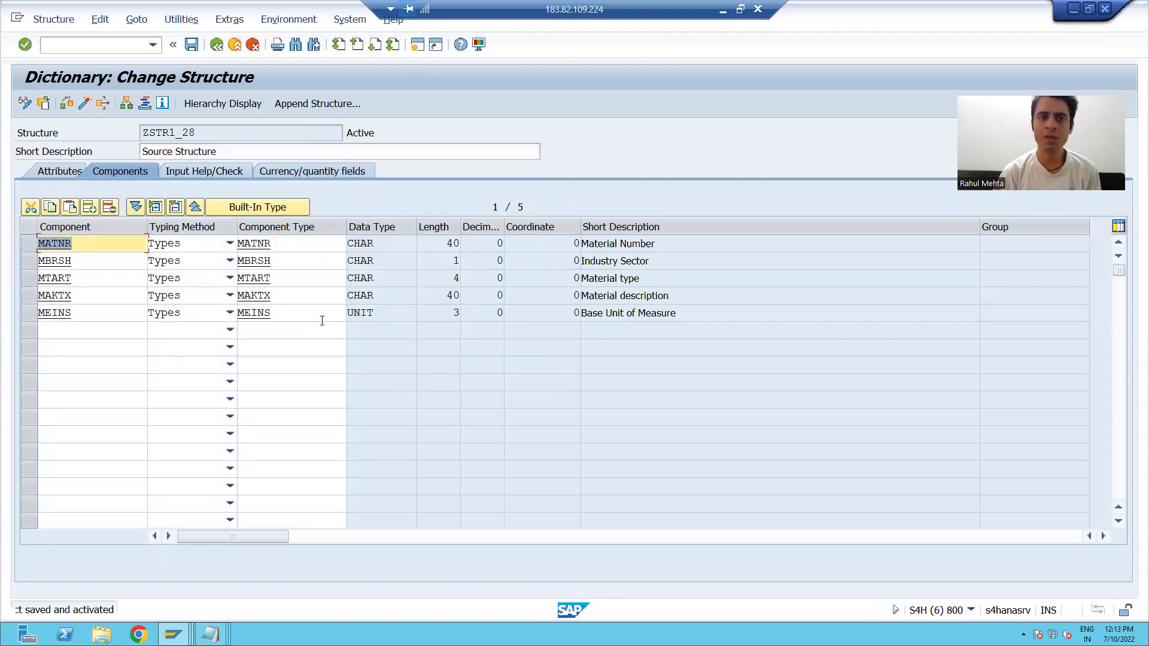
drag(196, 133, 136, 132)
click(139, 132)
click(135, 133)
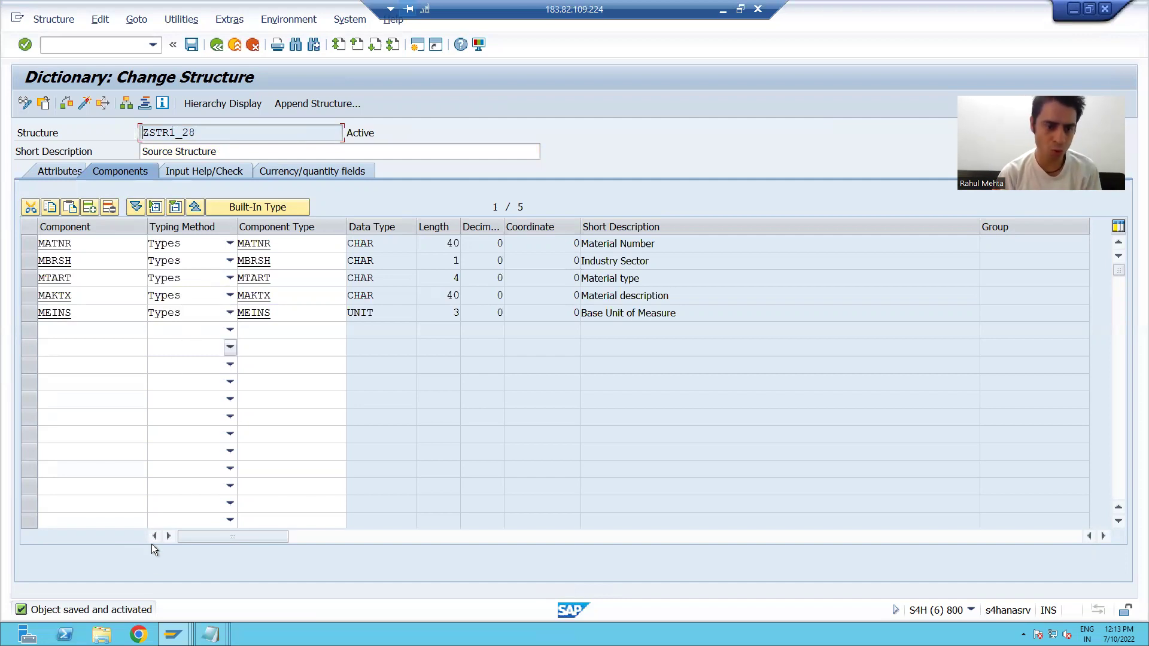
Switch to the LSM Workbench source fields and delete the manually created fields MATNR, MBRSH and MTART under SOURCE_STR.
mouse_move(173, 633)
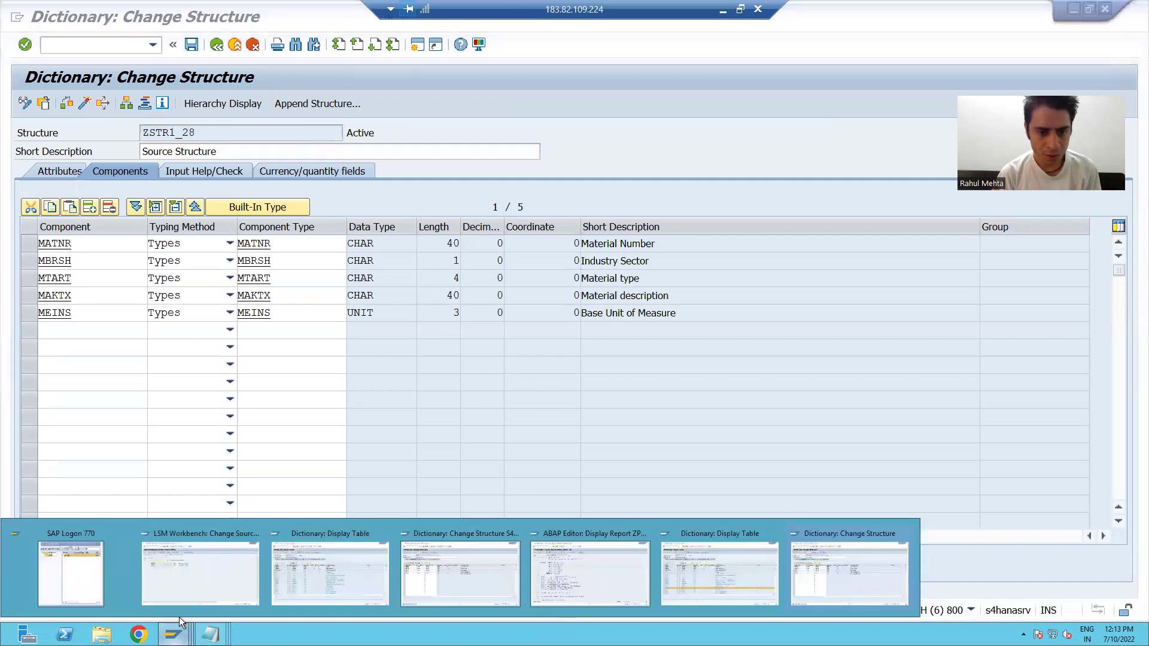
click(189, 585)
key(Up)
click(83, 105)
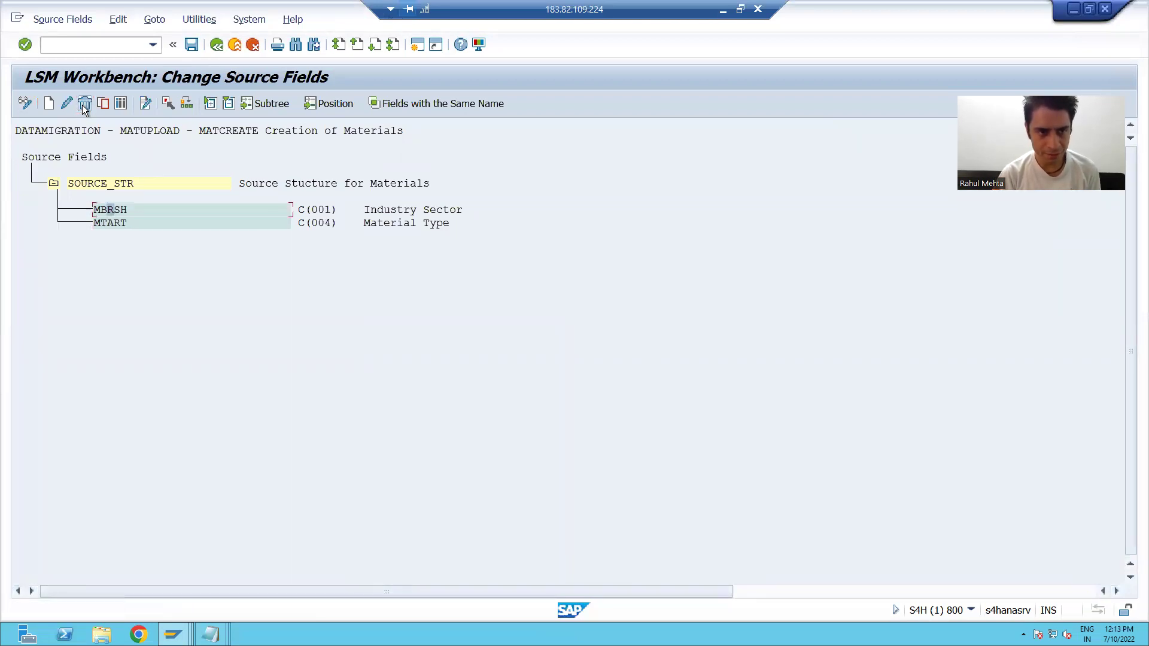
click(84, 105)
click(84, 105)
Copy the source fields into SOURCE_STR from the data repository, using table name ZSTR1_28.
click(91, 184)
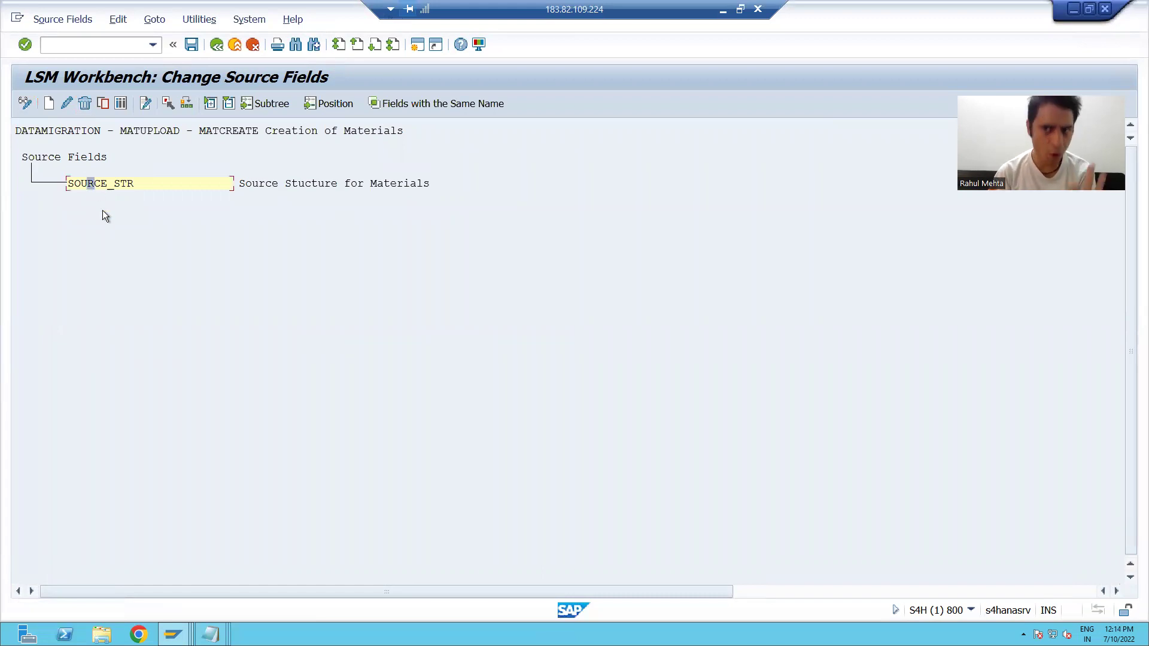
click(59, 20)
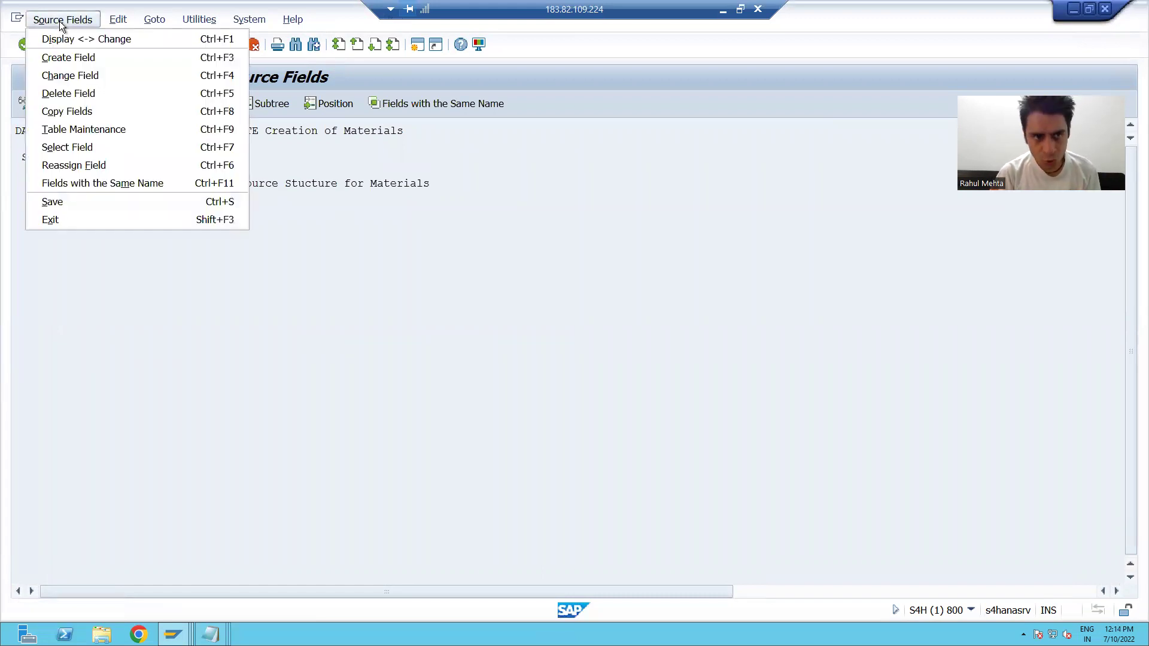
click(80, 113)
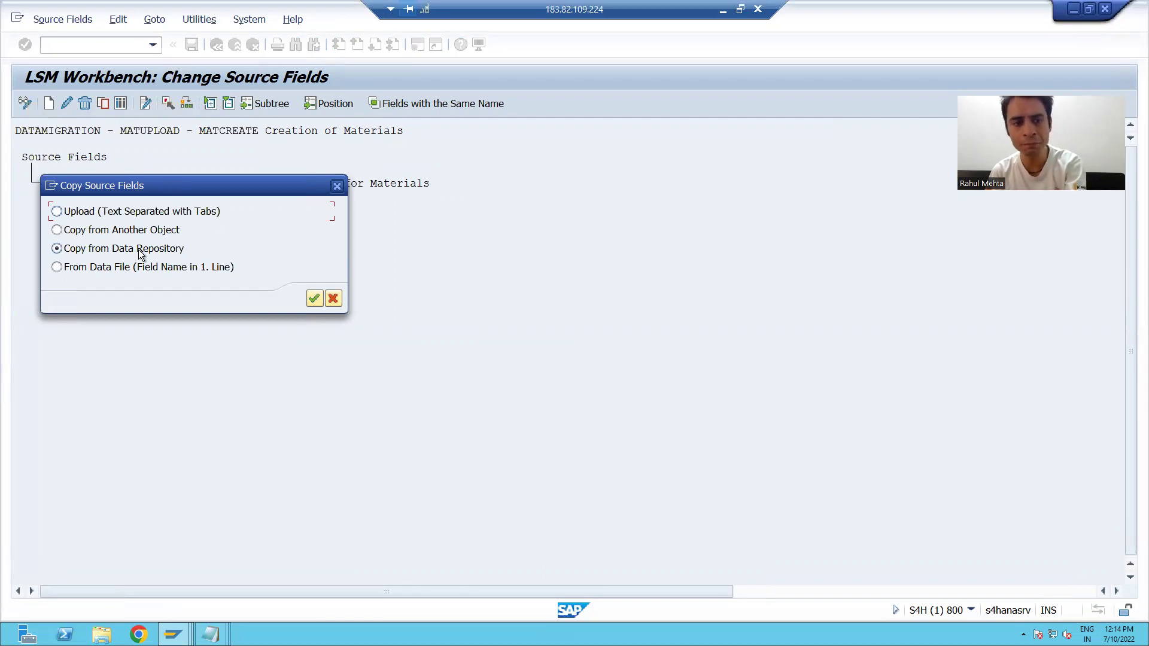
key(Return)
key(ctrl+v)
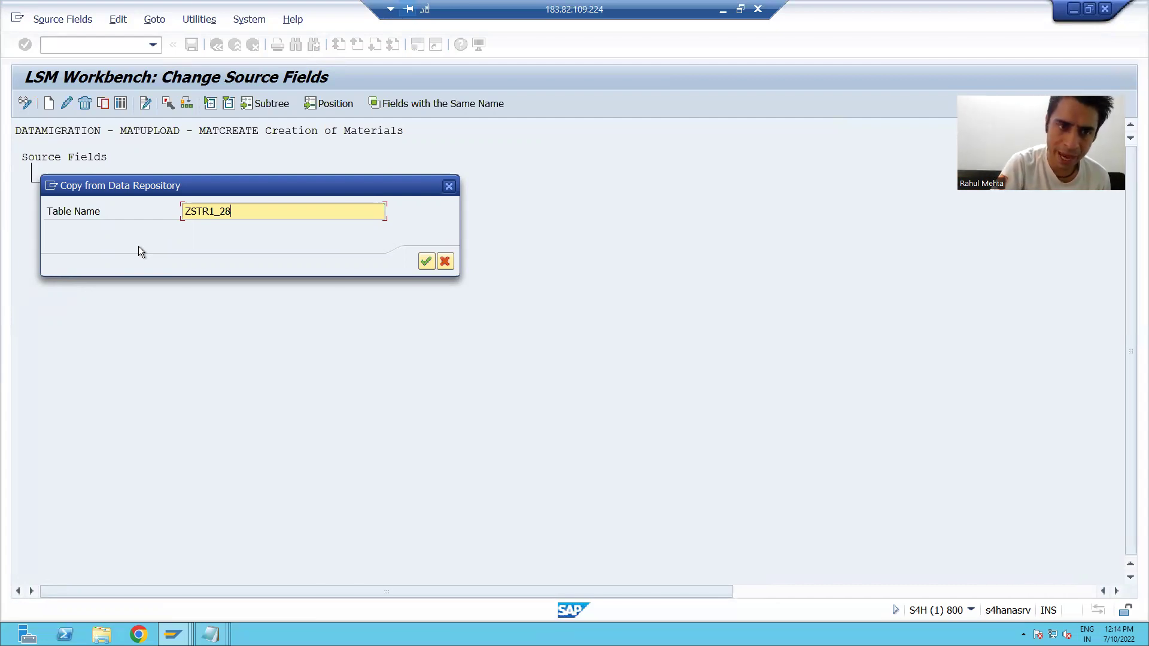
key(Return)
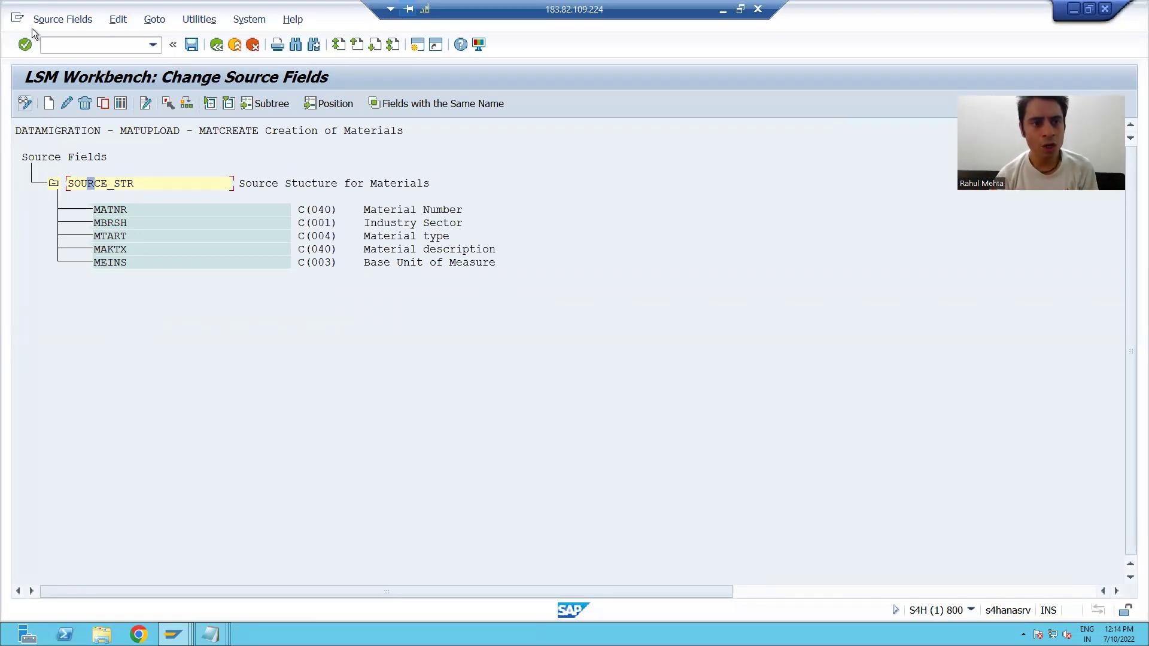
click(54, 20)
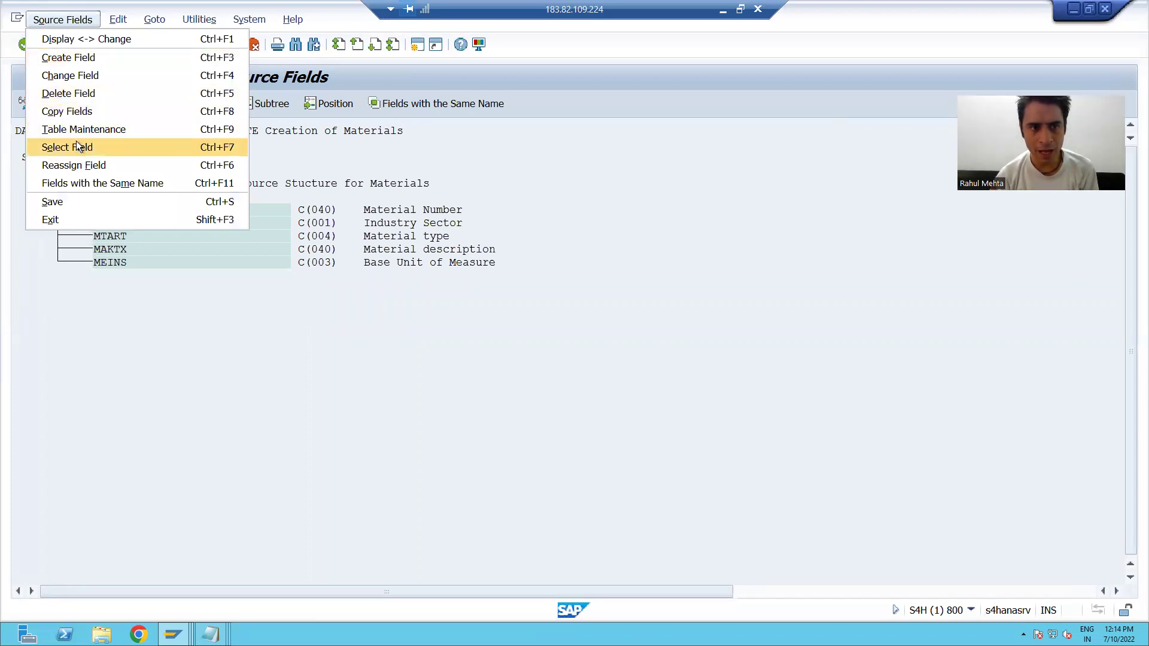
click(78, 113)
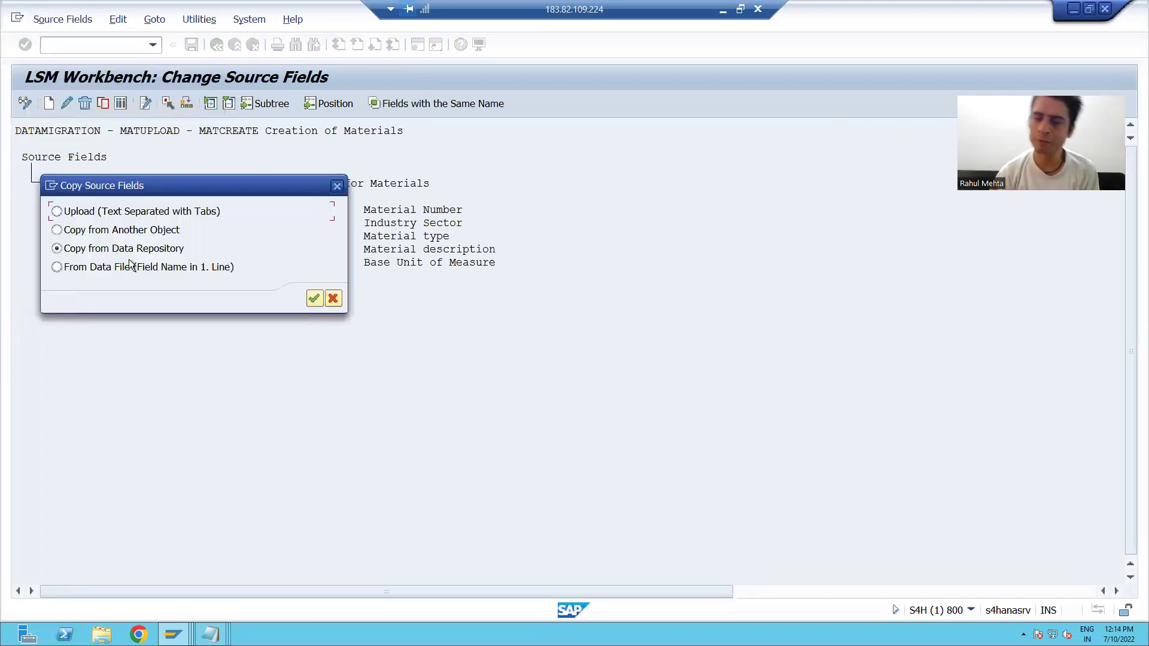
click(337, 187)
Save the source fields of SOURCE_STR and return to the process step list.
click(187, 46)
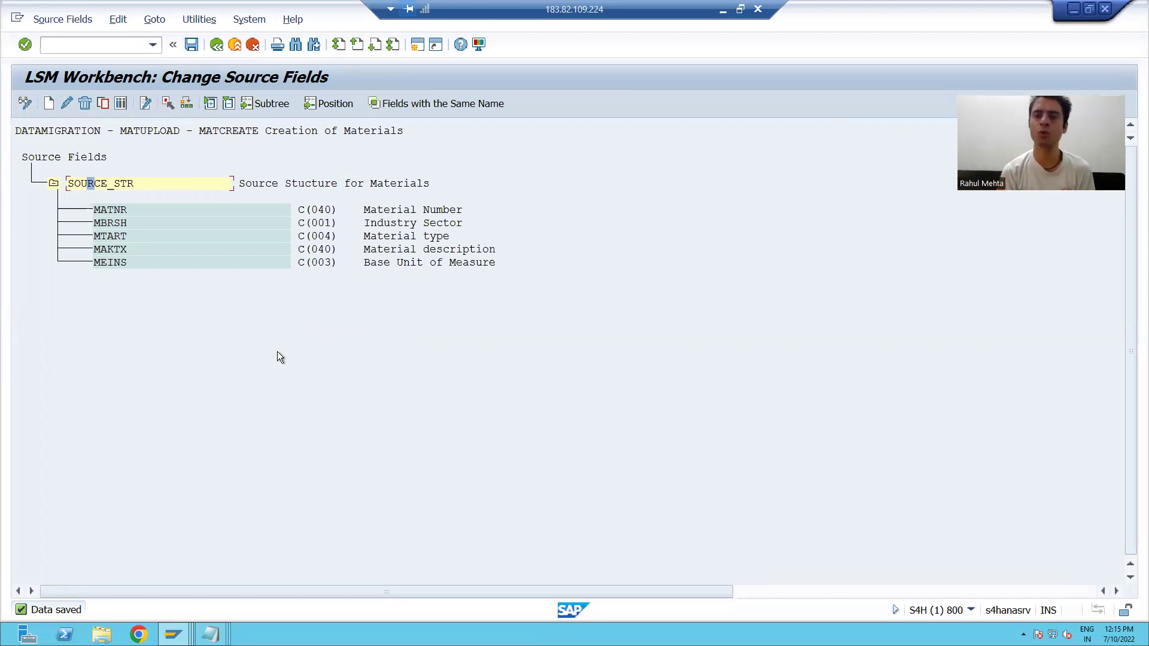
click(215, 45)
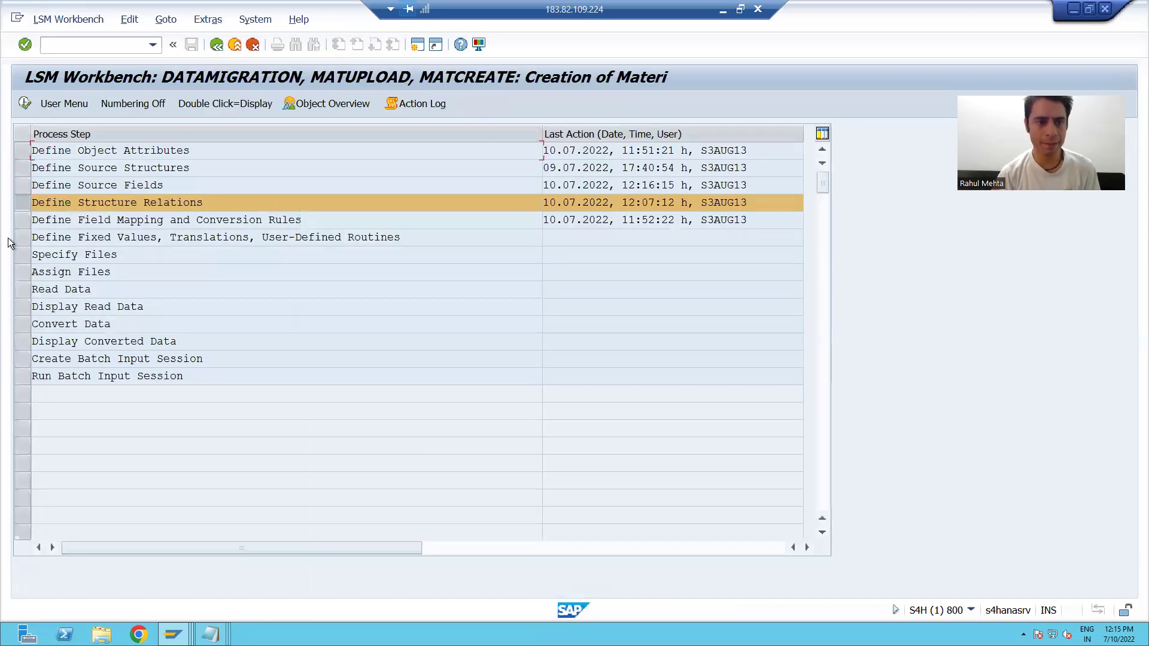
Review the structure relations and the source structures of the MATCREATE object, returning to the process step list.
click(25, 104)
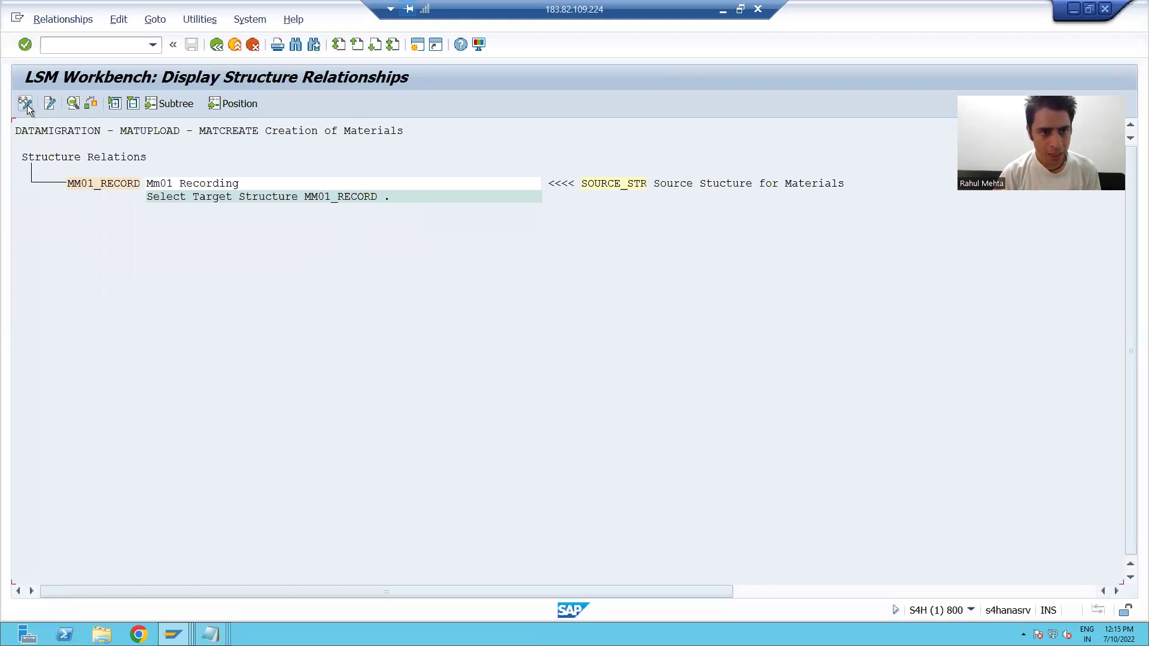
click(24, 104)
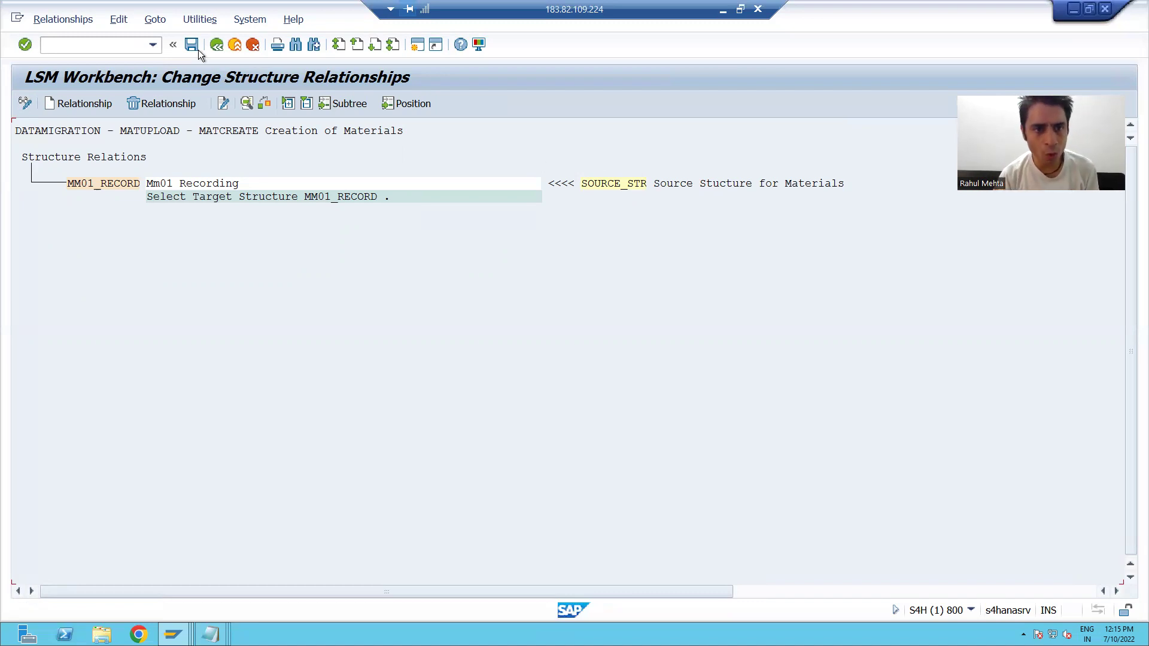
click(217, 44)
click(22, 167)
click(22, 105)
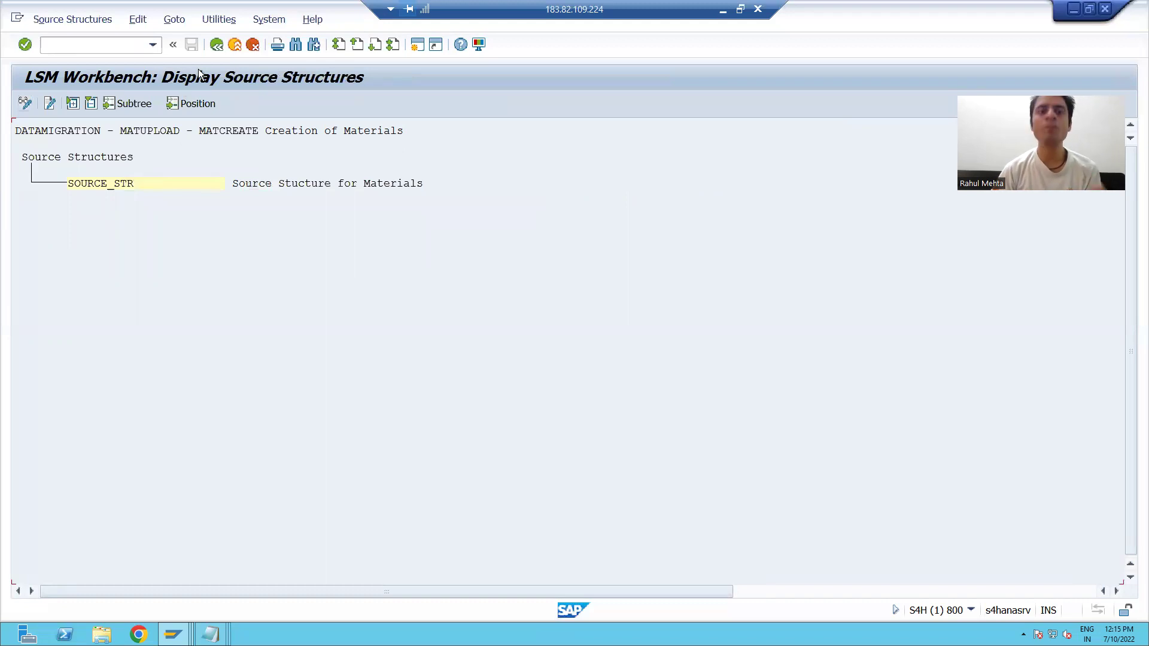
click(216, 44)
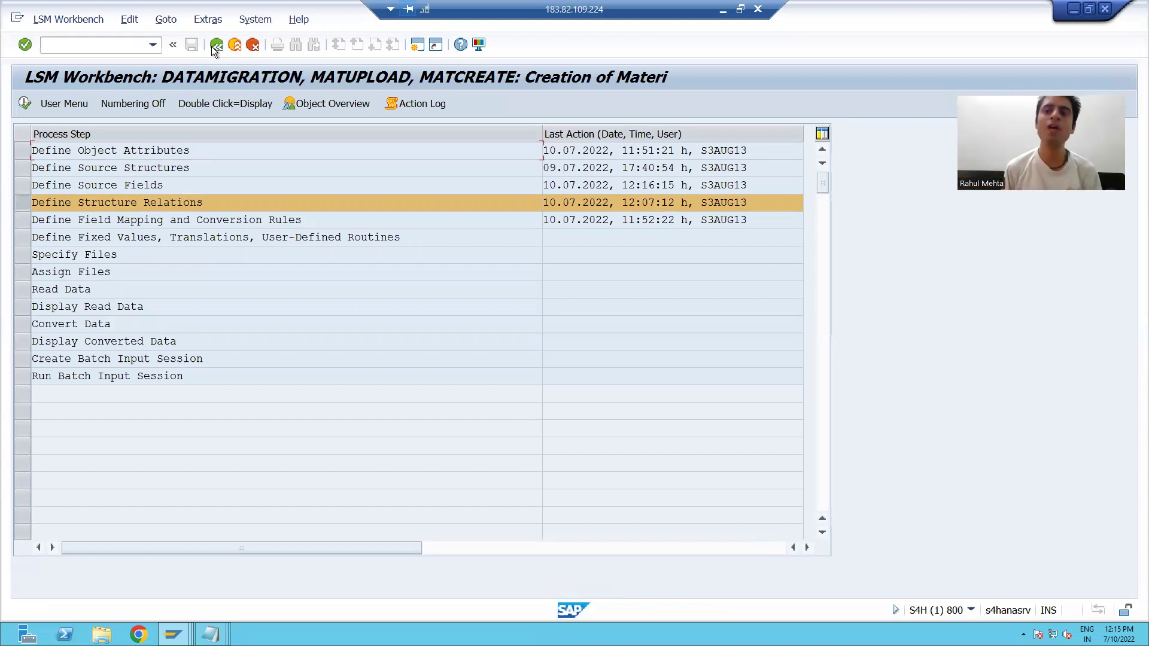
Open the structure relations for changing, delete the relationship of target structure MM01_RECORD and create it again with source structure SOURCE_STR.
click(25, 103)
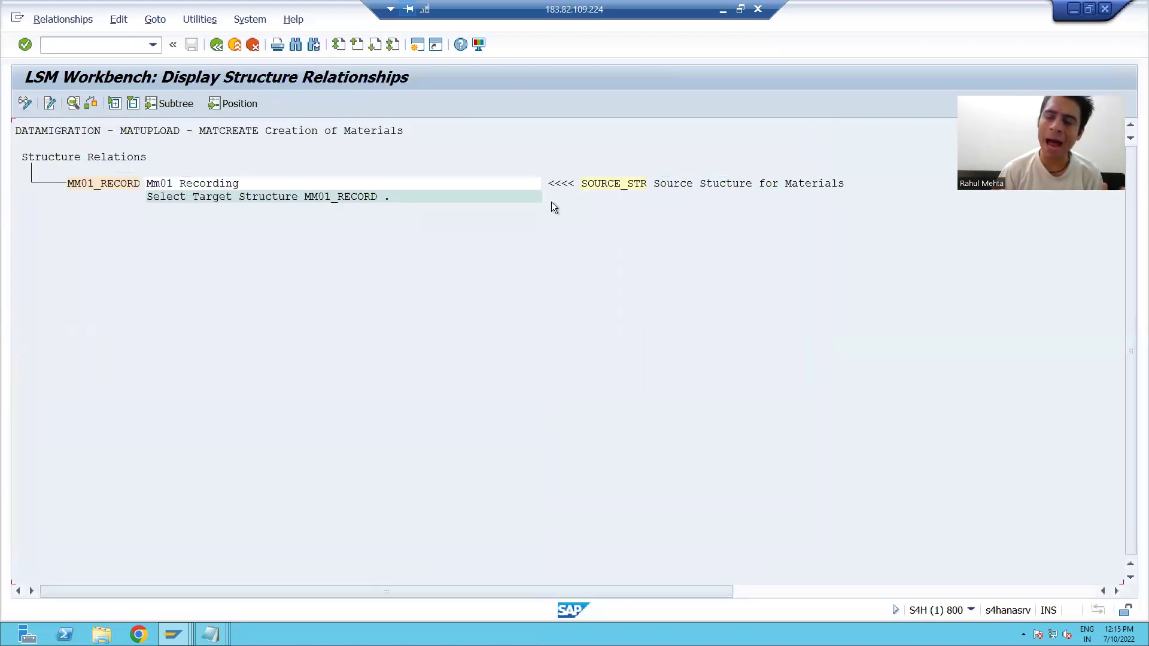
click(26, 102)
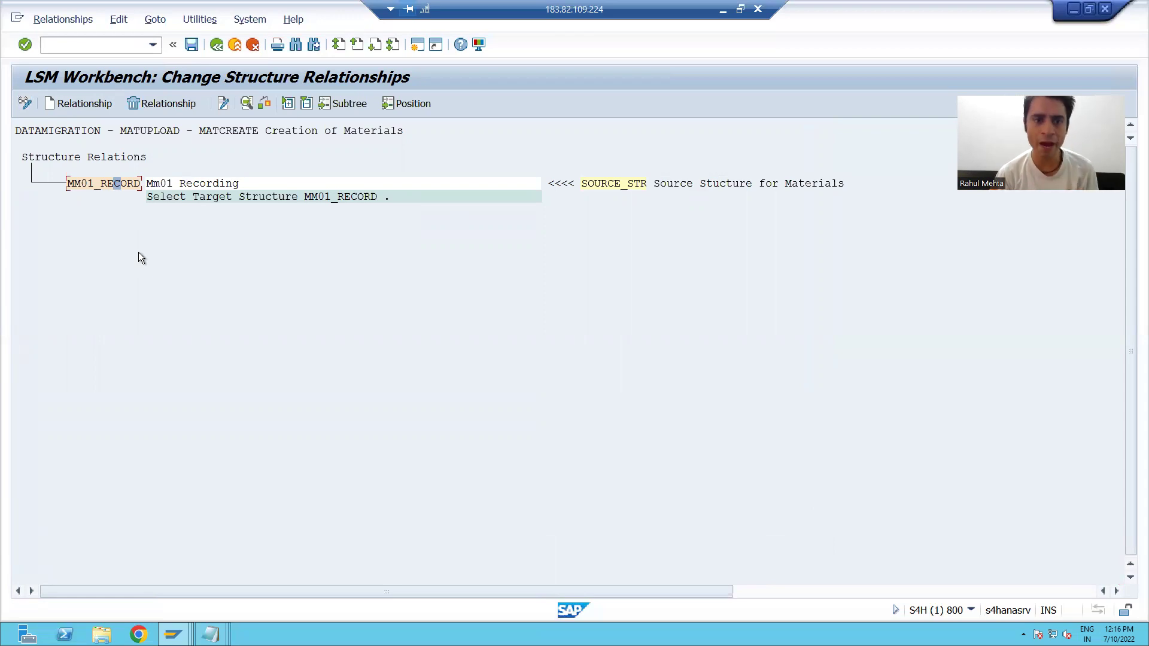
click(125, 185)
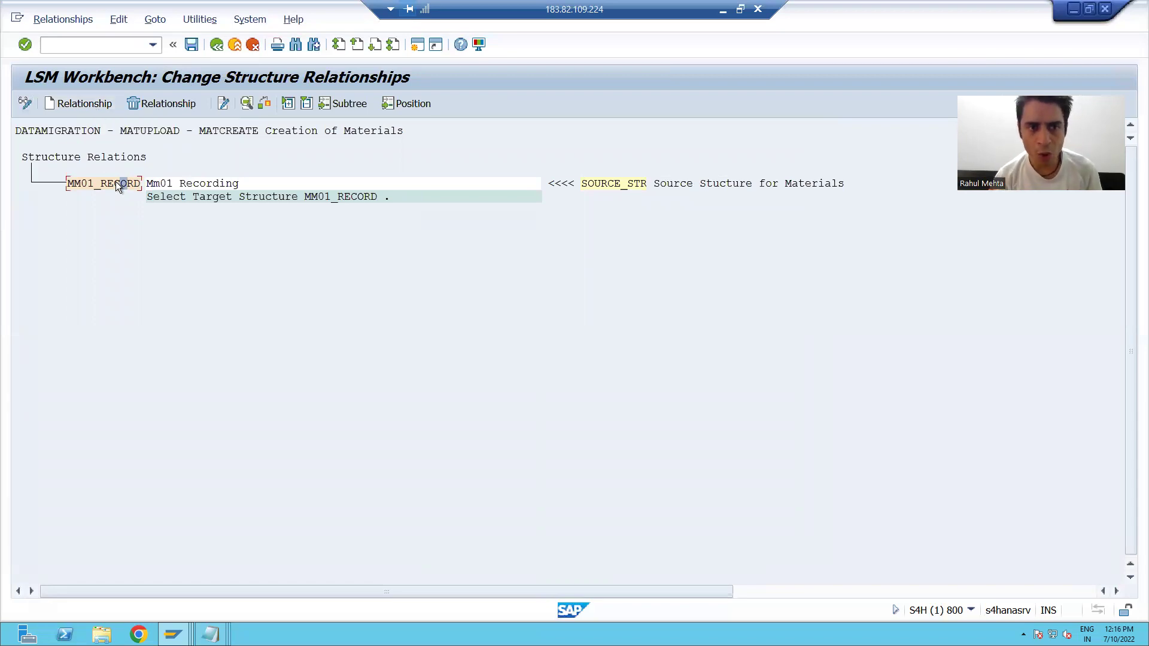
click(142, 105)
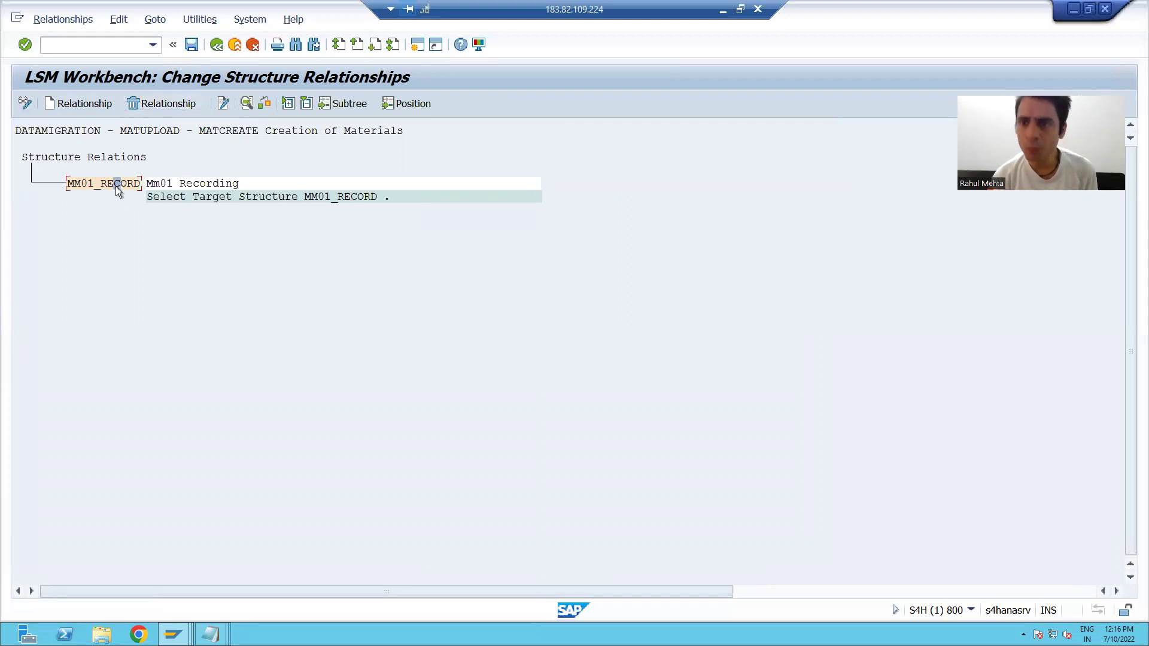
click(85, 106)
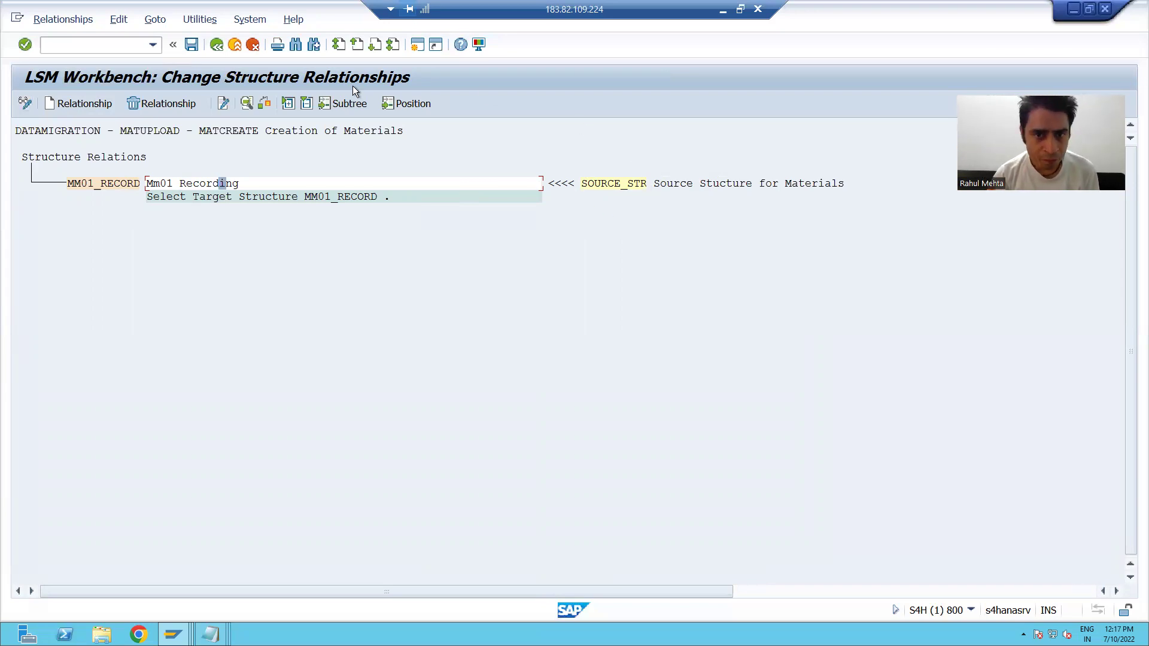
drag(74, 182, 141, 181)
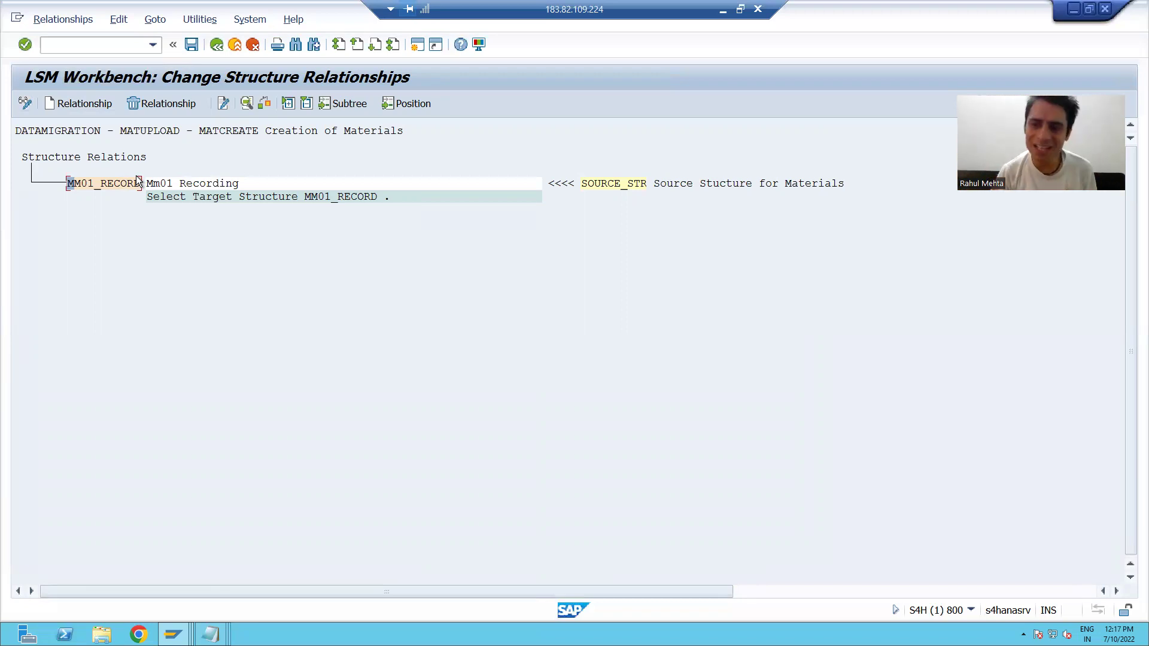
Switch to report ZPRG1_MM01_28 and examine how the loop over lt_data passes the ls_data fields to the recording's BDC fields.
click(173, 634)
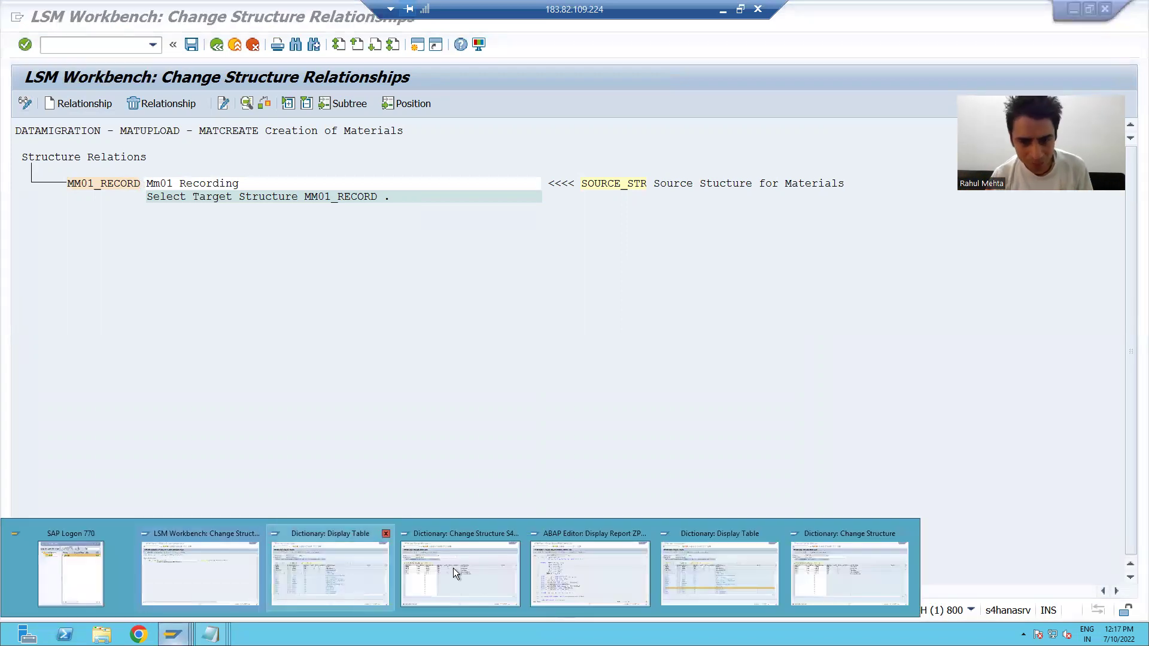
click(580, 587)
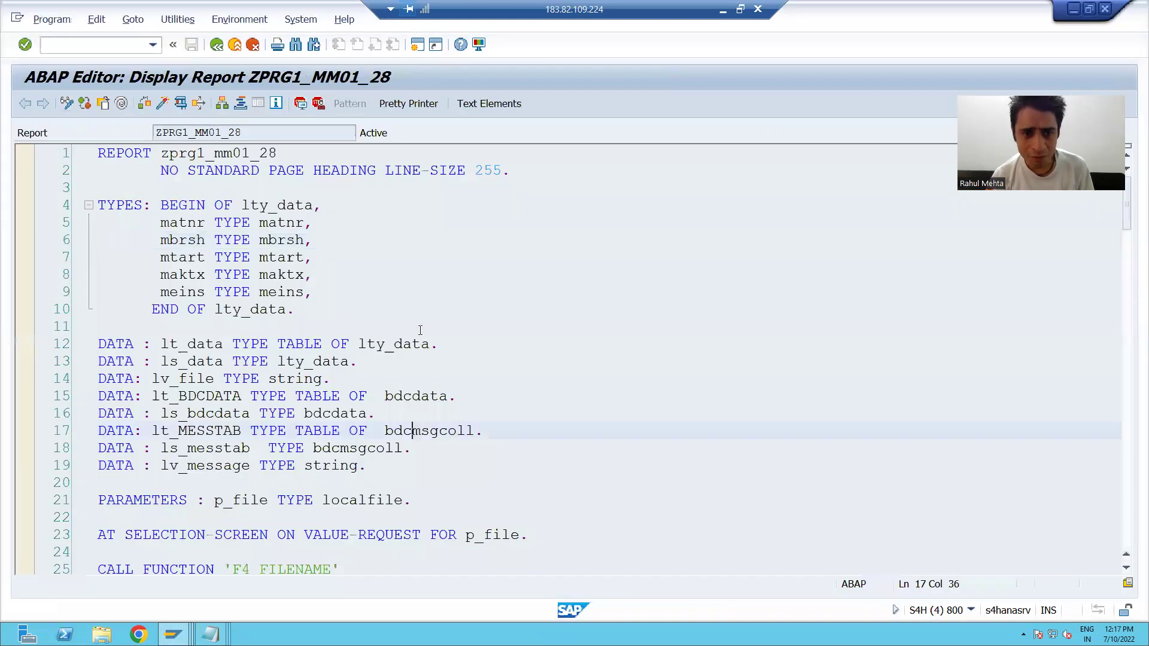
scroll(420, 331, down, 20)
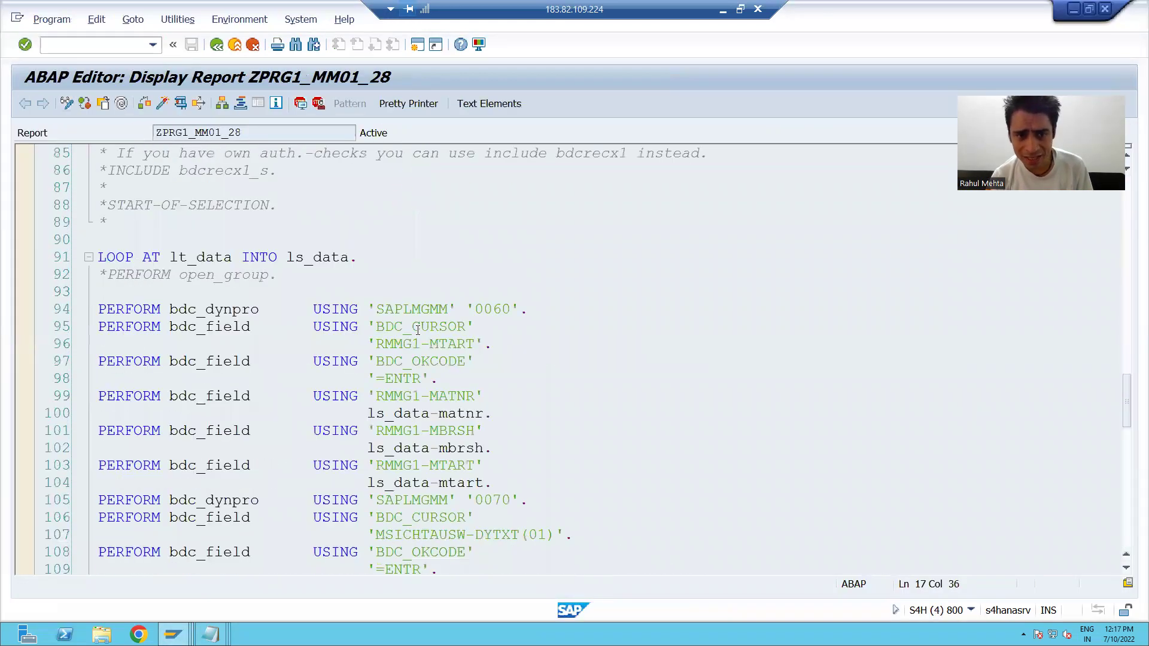
click(208, 259)
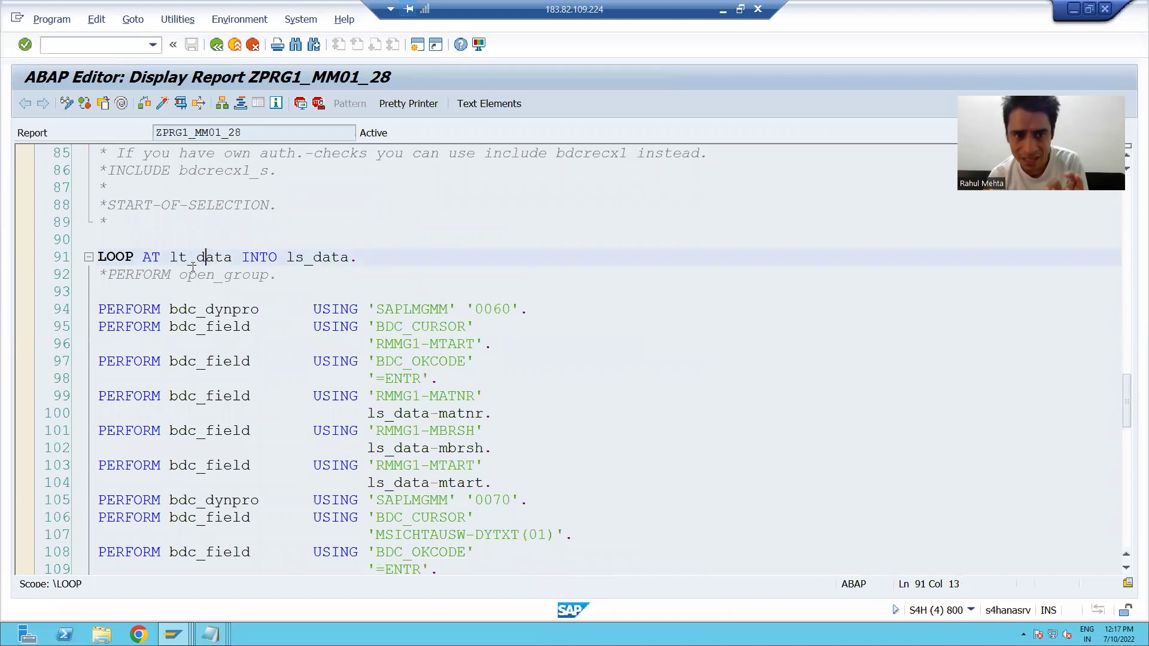
drag(170, 257, 226, 258)
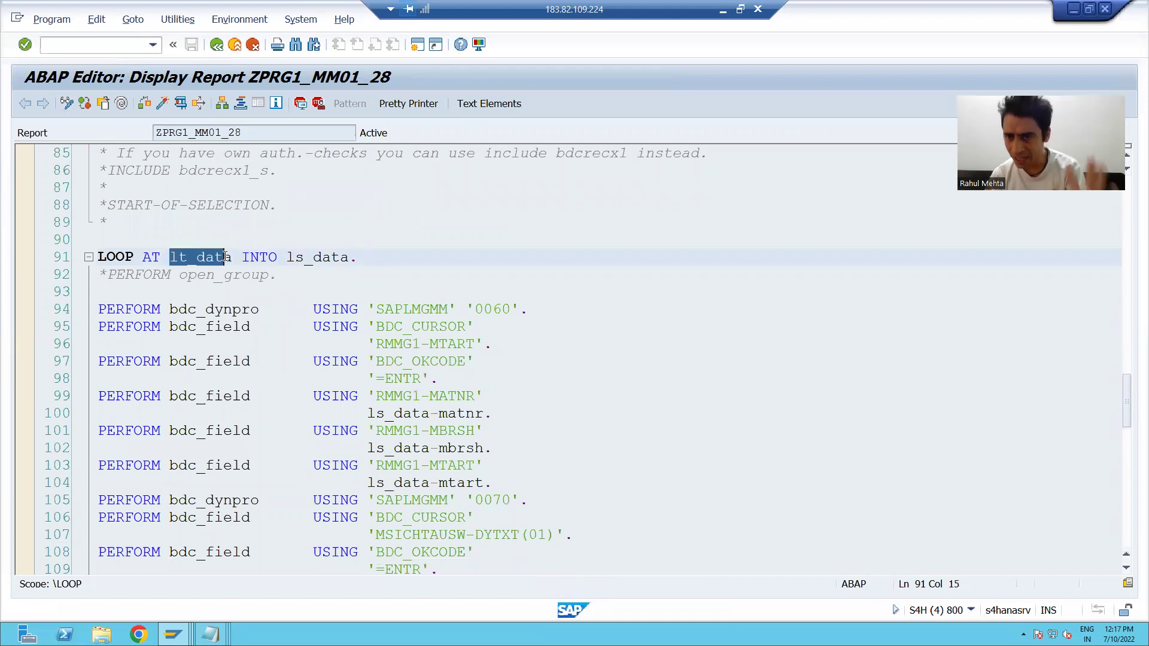
click(225, 257)
scroll(225, 257, down, 2)
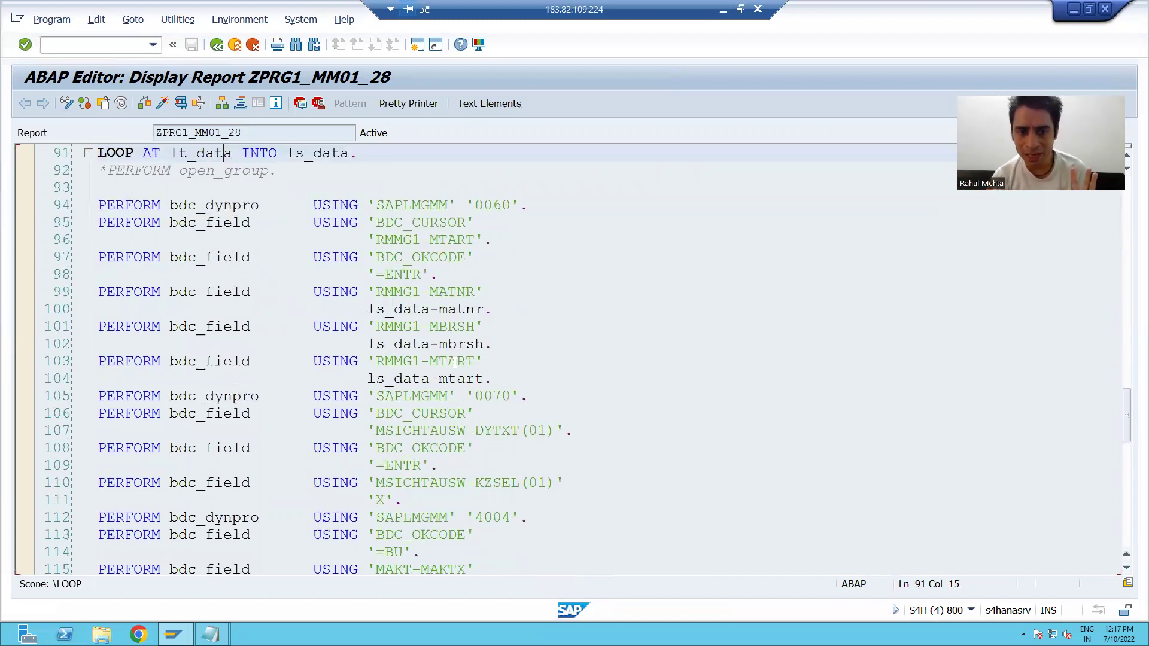
click(448, 309)
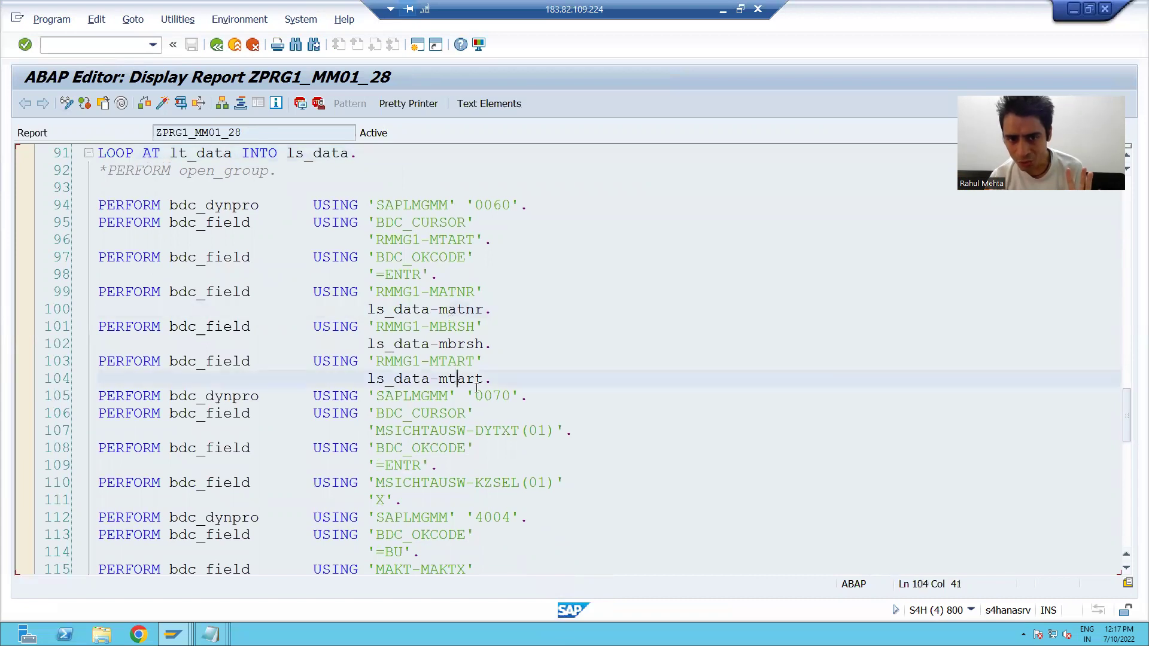
scroll(461, 378, down, 2)
click(449, 483)
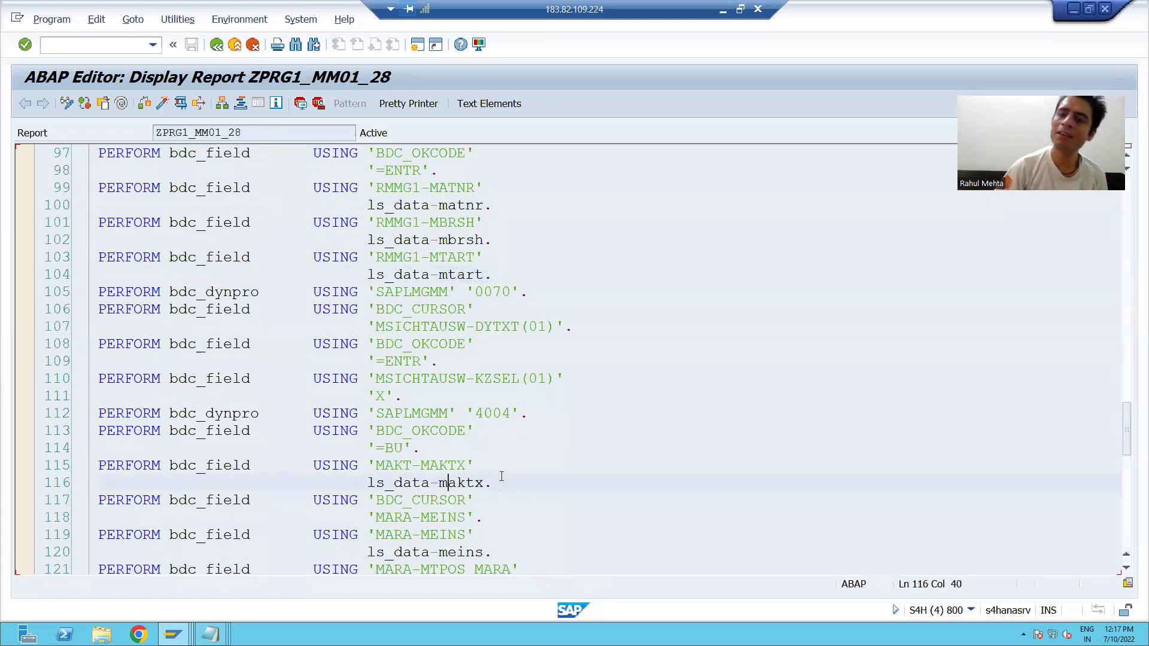
key(alt+Tab)
Back in the LSM Workbench, save the structure relationship between MM01_RECORD and SOURCE_STR and return to the process step list.
click(629, 183)
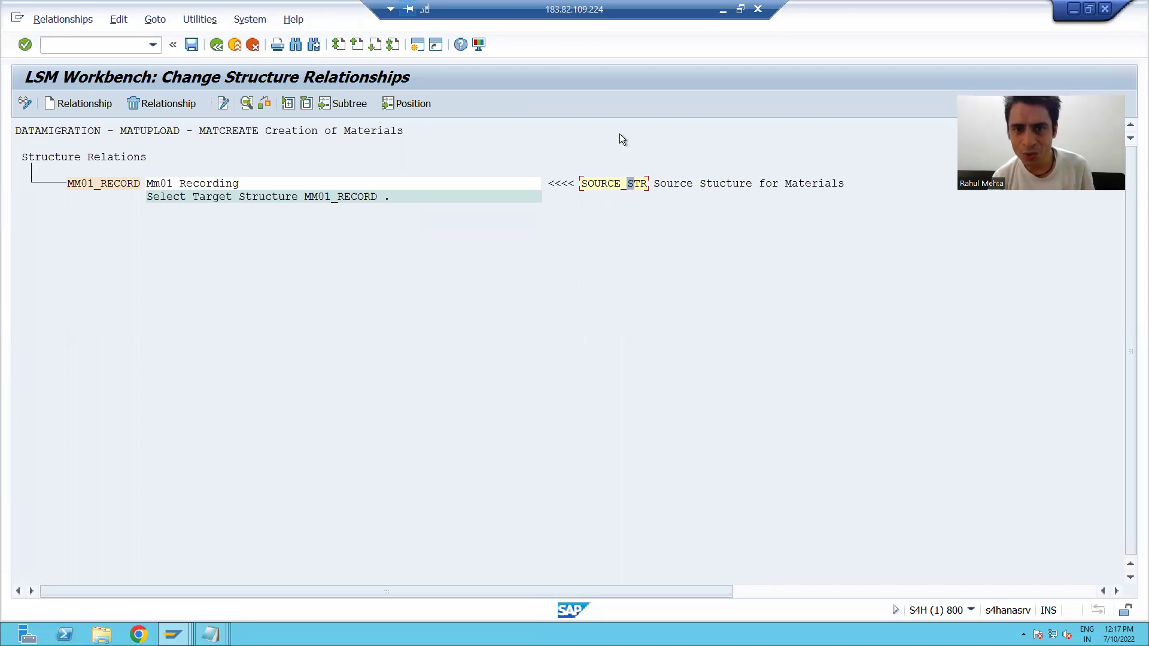
click(111, 184)
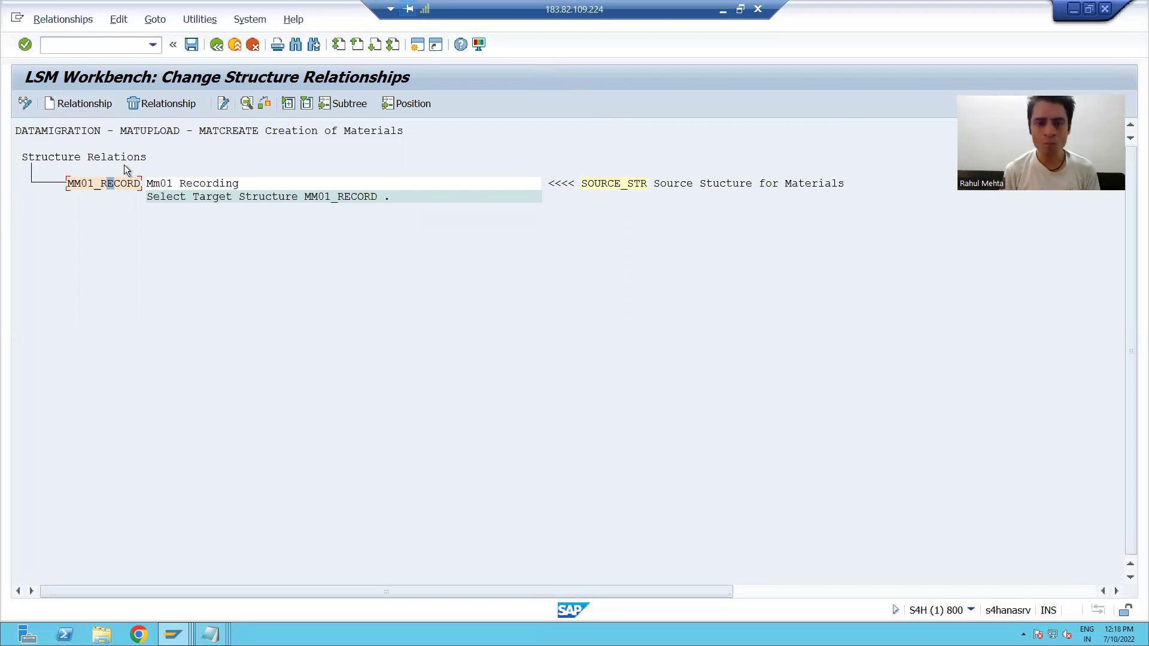
click(191, 46)
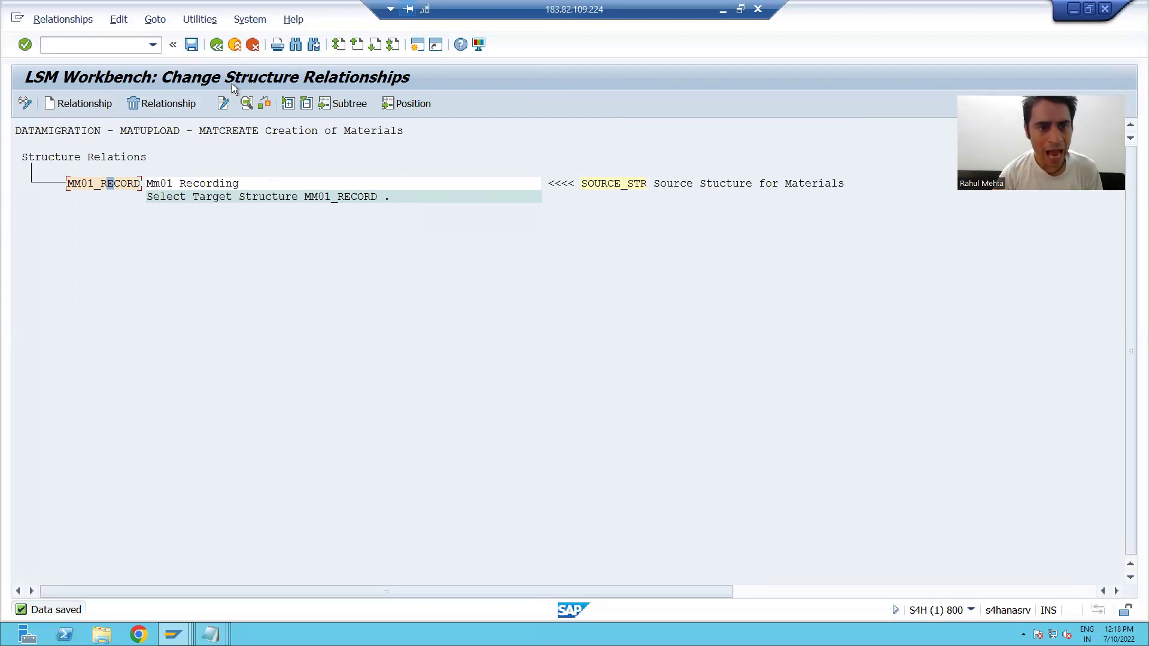
click(216, 45)
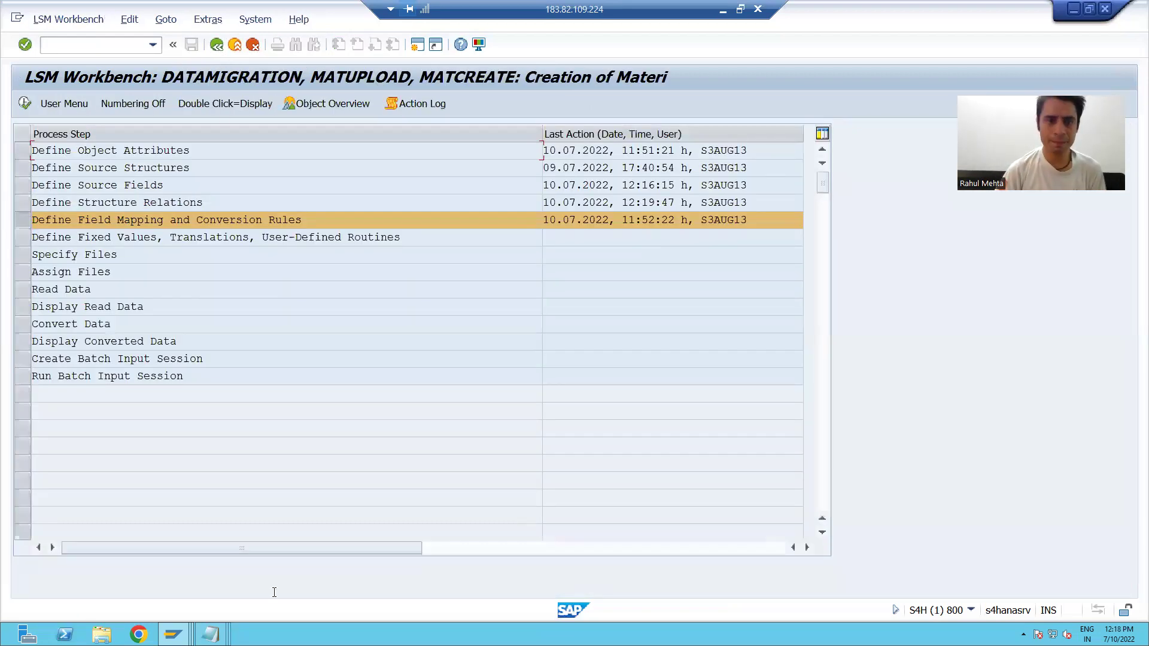
Open the field mapping and conversion rules for changing and assign source field SOURCE_STR-MATNR to the target field MATNR of MM01_RECORD.
click(24, 103)
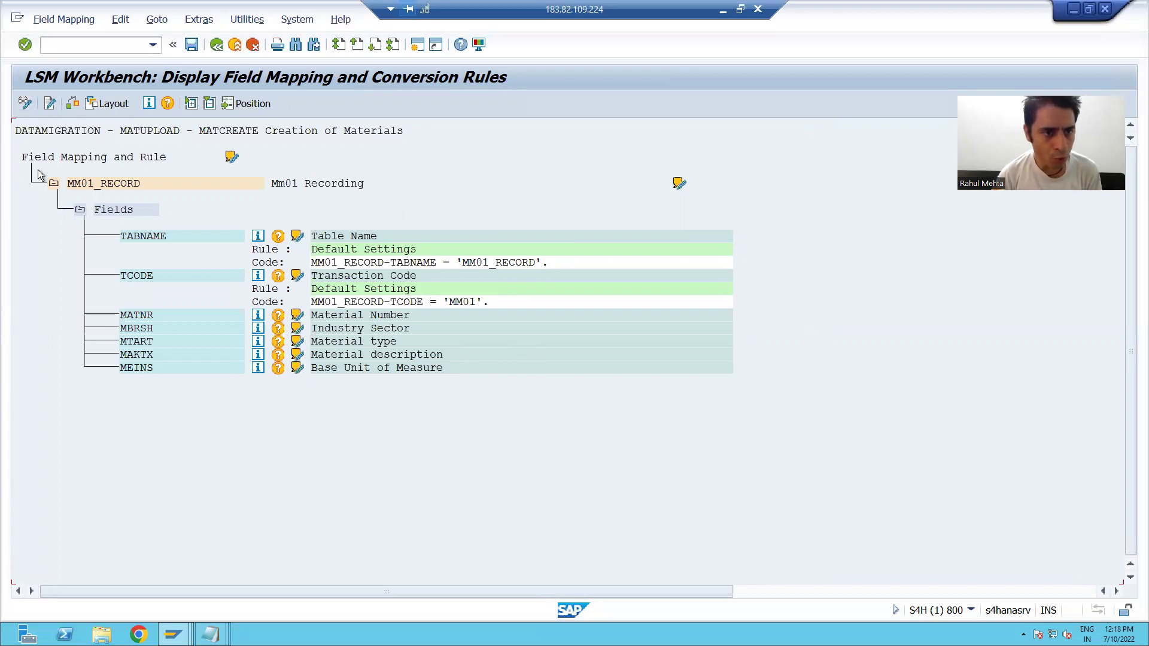
click(25, 103)
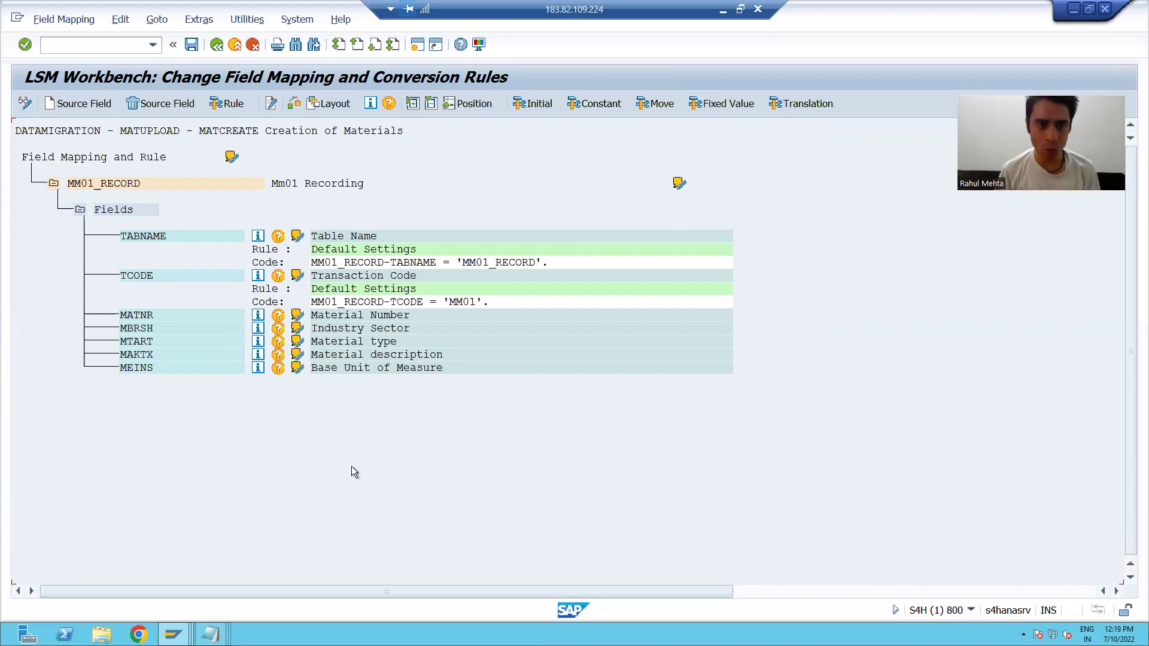
click(338, 318)
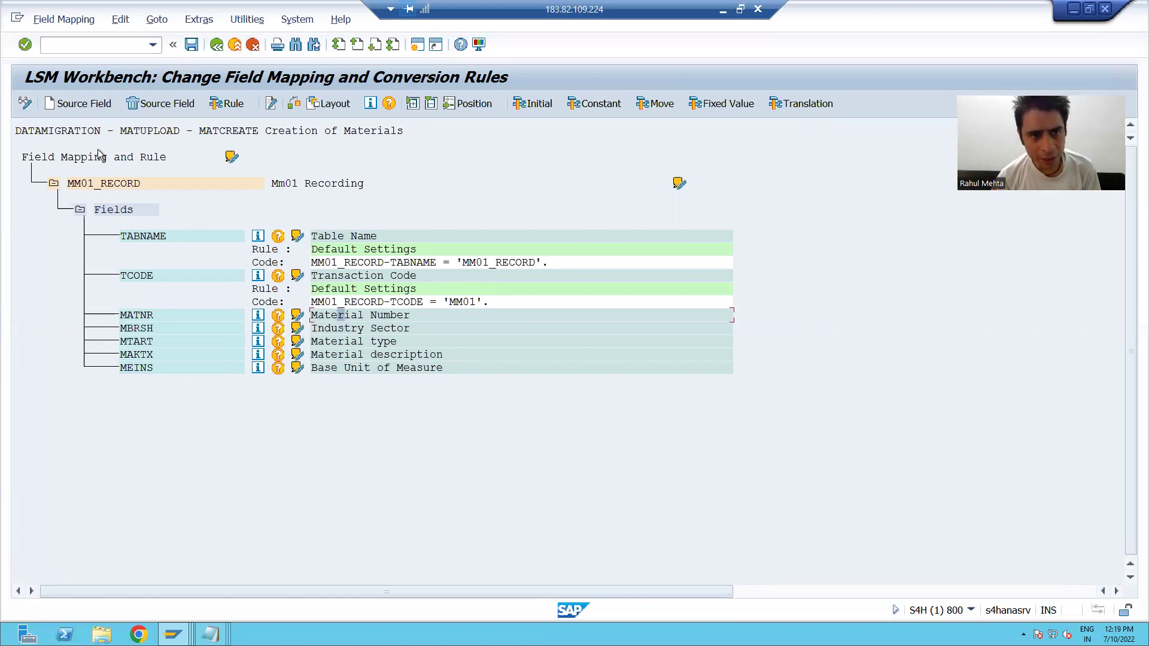
click(95, 106)
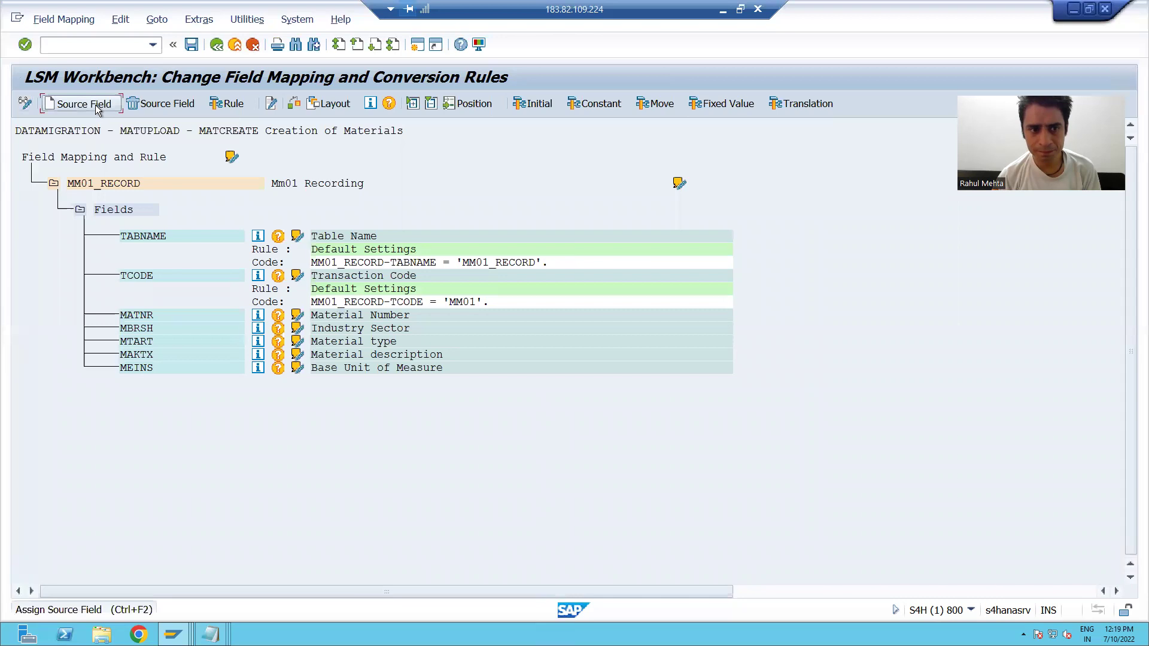
drag(211, 173, 731, 123)
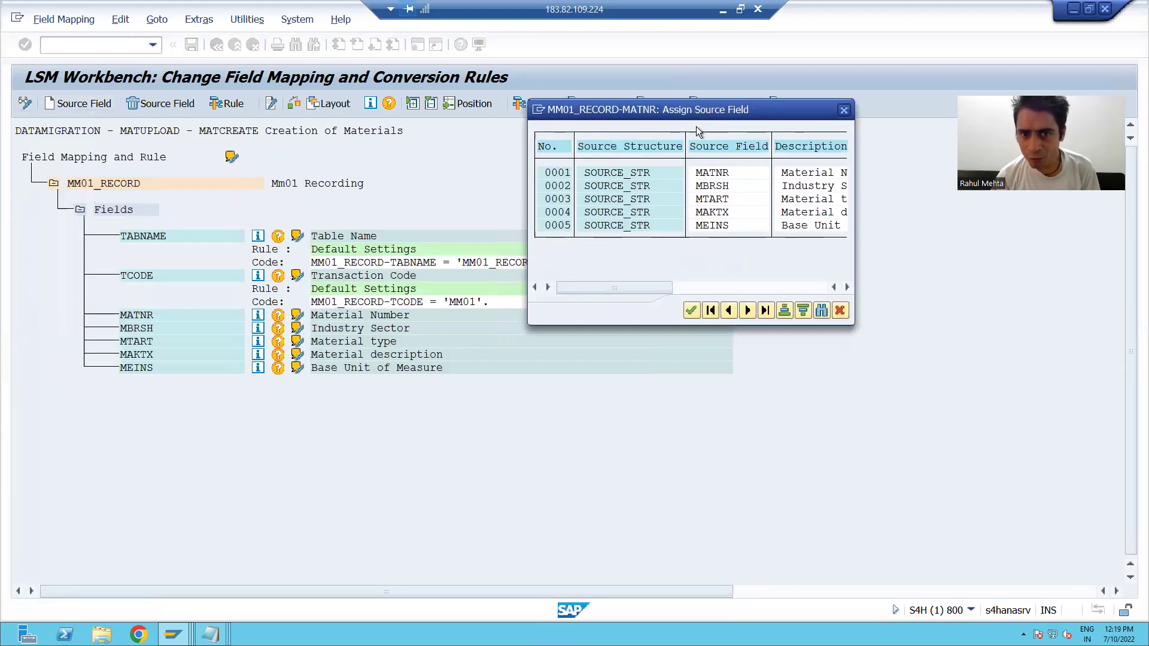
click(705, 174)
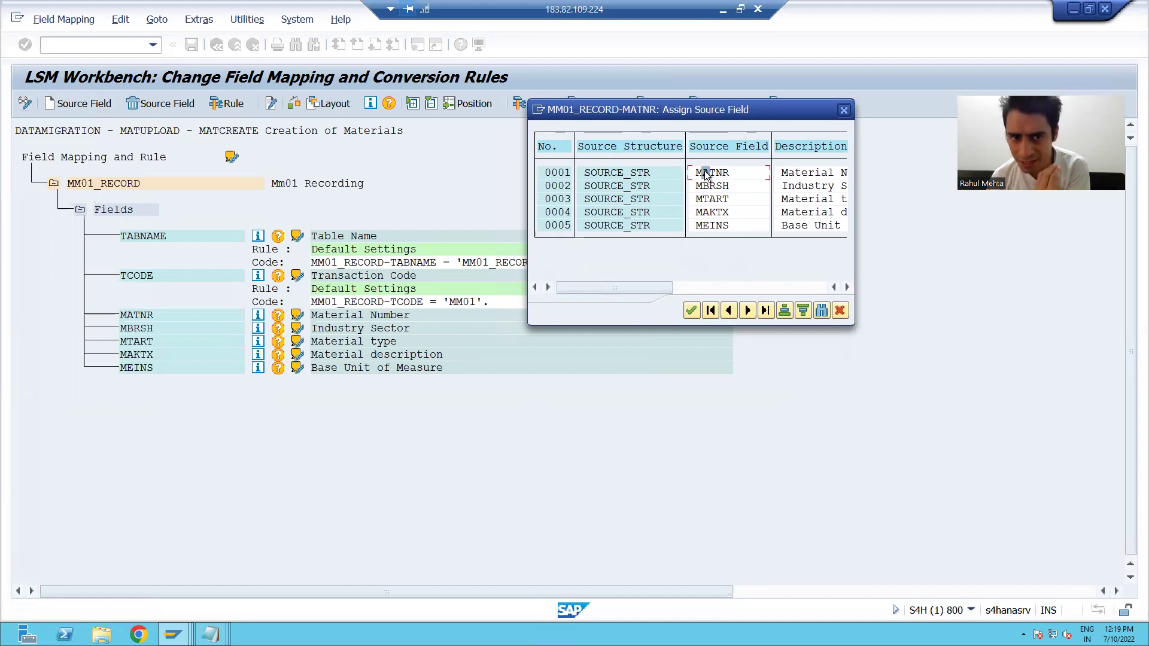
double_click(706, 173)
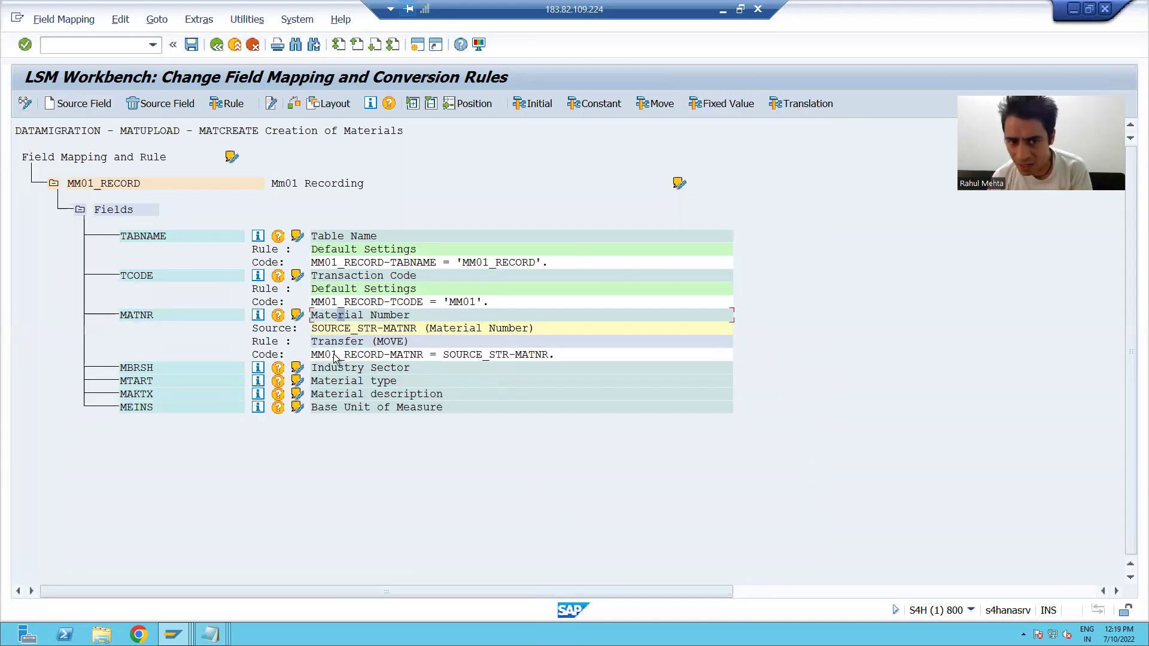
click(524, 355)
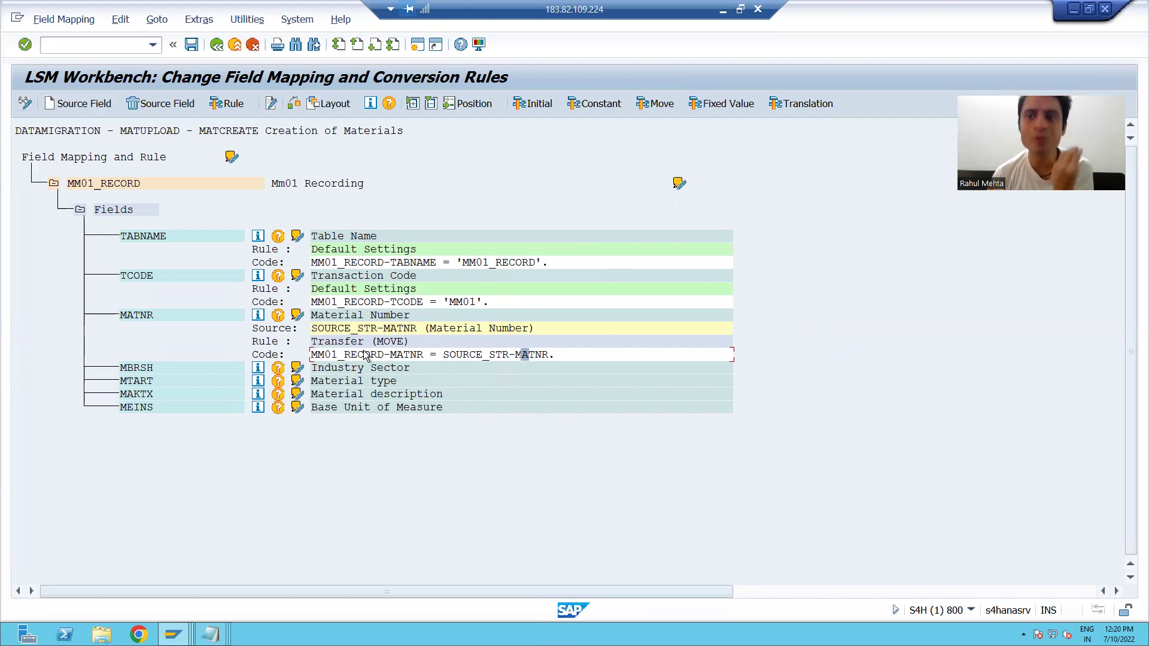
mouse_move(173, 634)
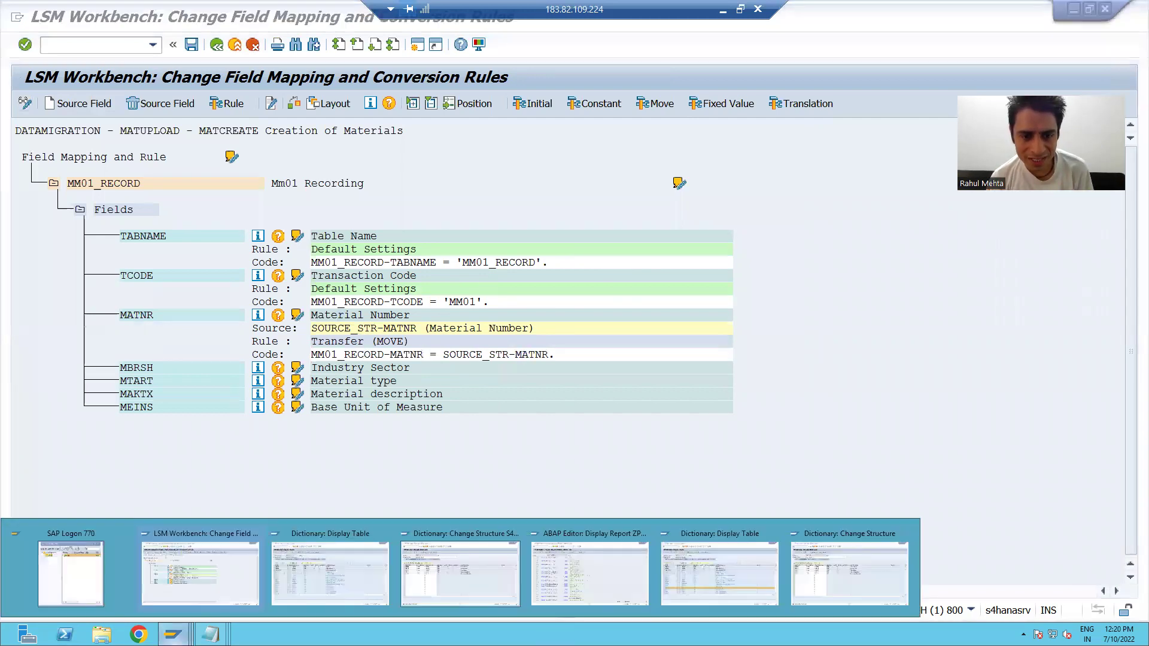
Switch to report ZPRG1_MM01_28 and examine which recording field each ls_data component (matnr, mbrsh, mtart, maktx, meins) is passed to.
click(557, 573)
click(473, 407)
scroll(473, 406, up, 4)
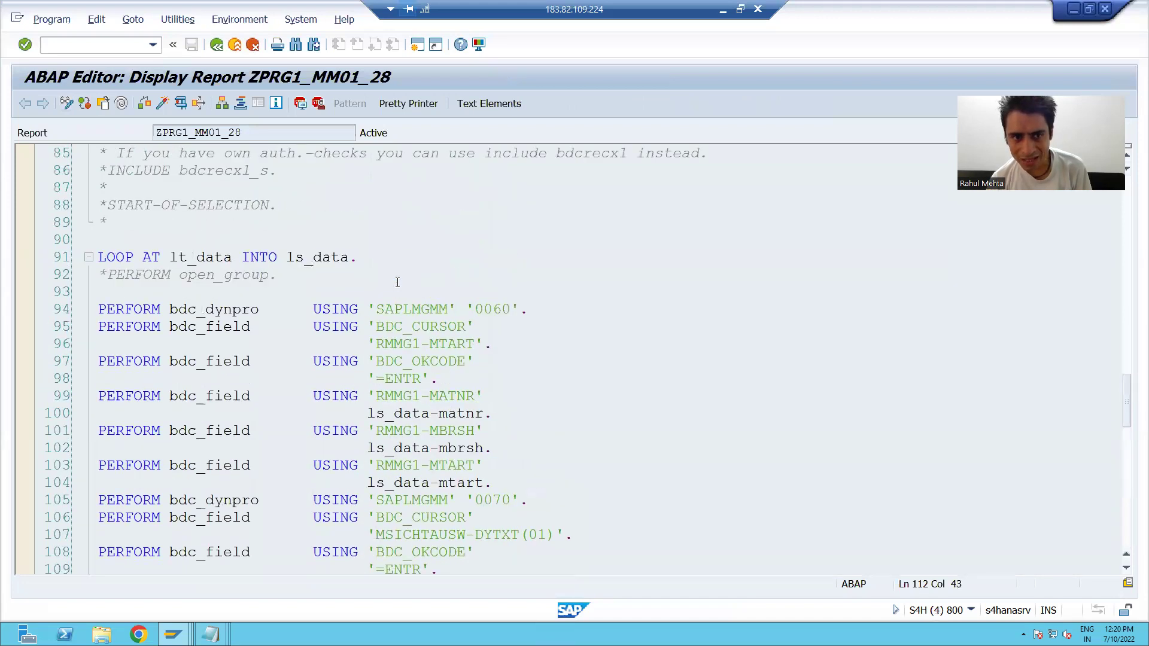
click(333, 257)
click(461, 413)
click(458, 395)
click(465, 448)
click(459, 431)
scroll(463, 438, down, 1)
click(462, 432)
click(451, 413)
scroll(479, 446, down, 4)
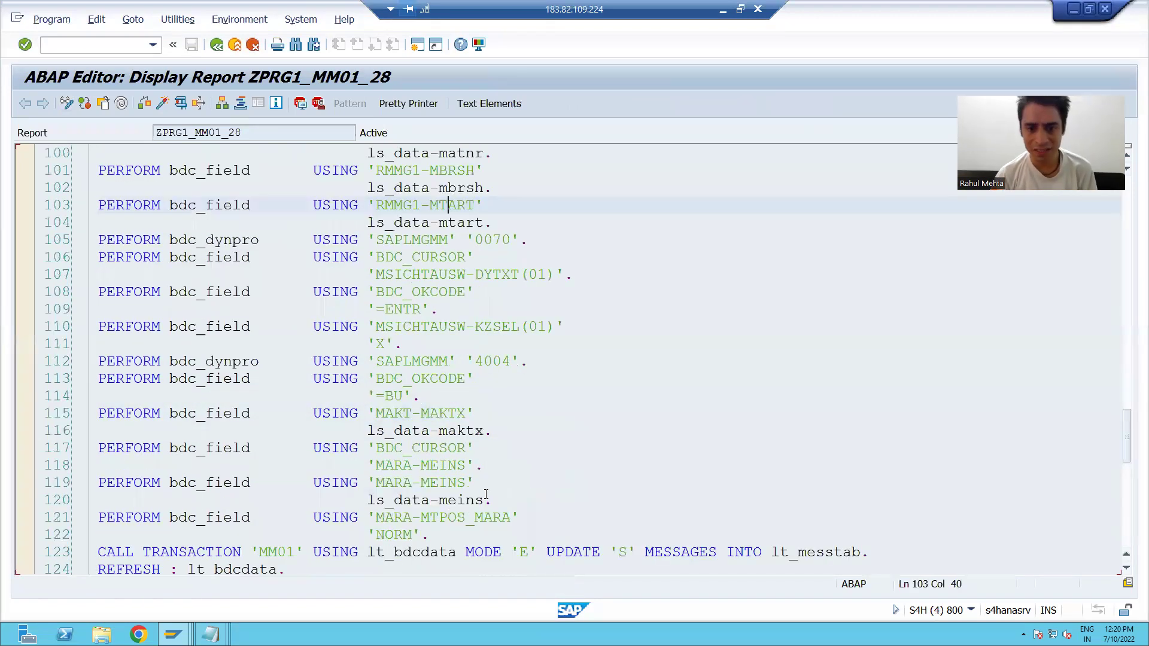
click(458, 426)
click(456, 414)
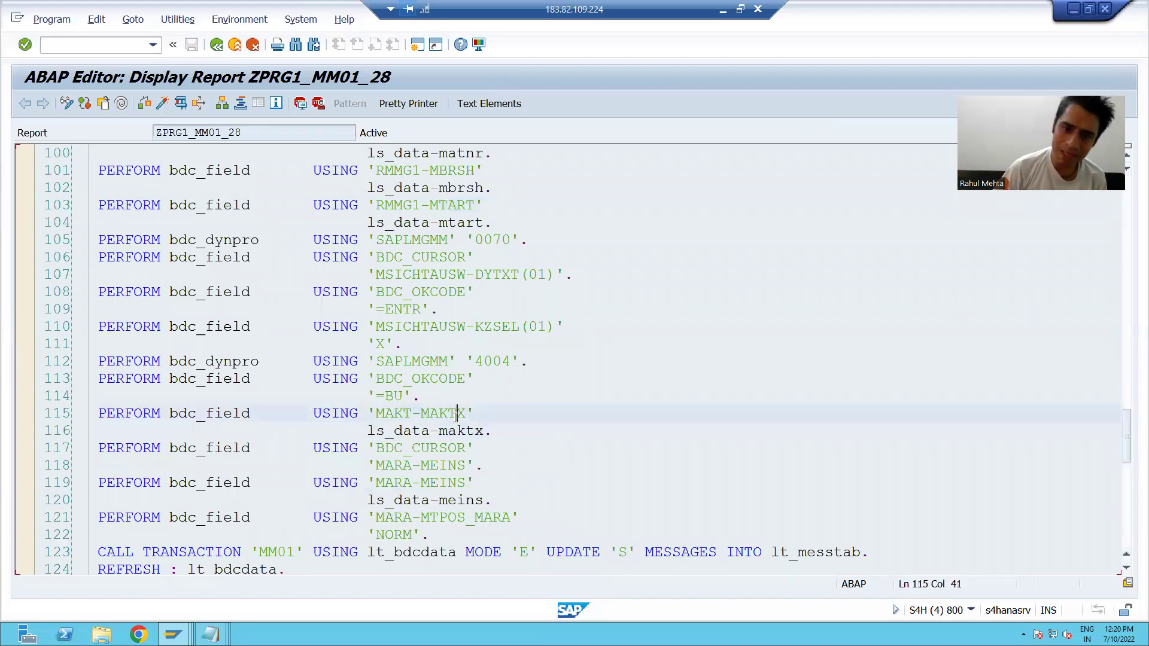
click(463, 499)
click(455, 482)
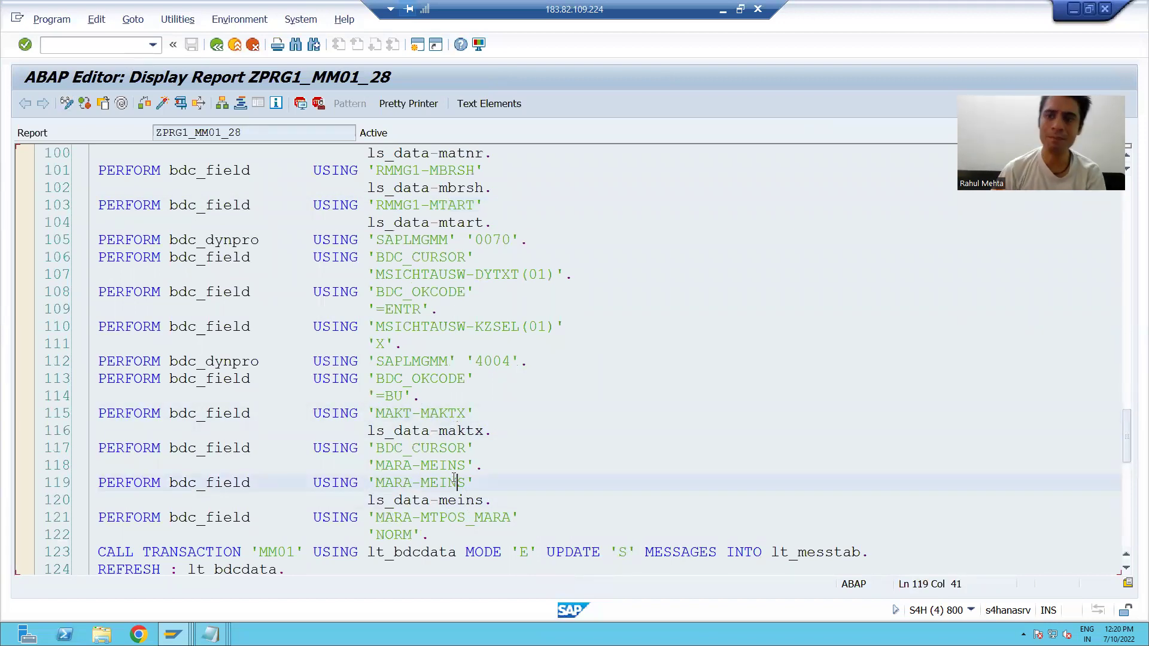
Back in the LSM Workbench, assign source field SOURCE_STR-MBRSH to the target field MBRSH of MM01_RECORD.
key(alt+Tab)
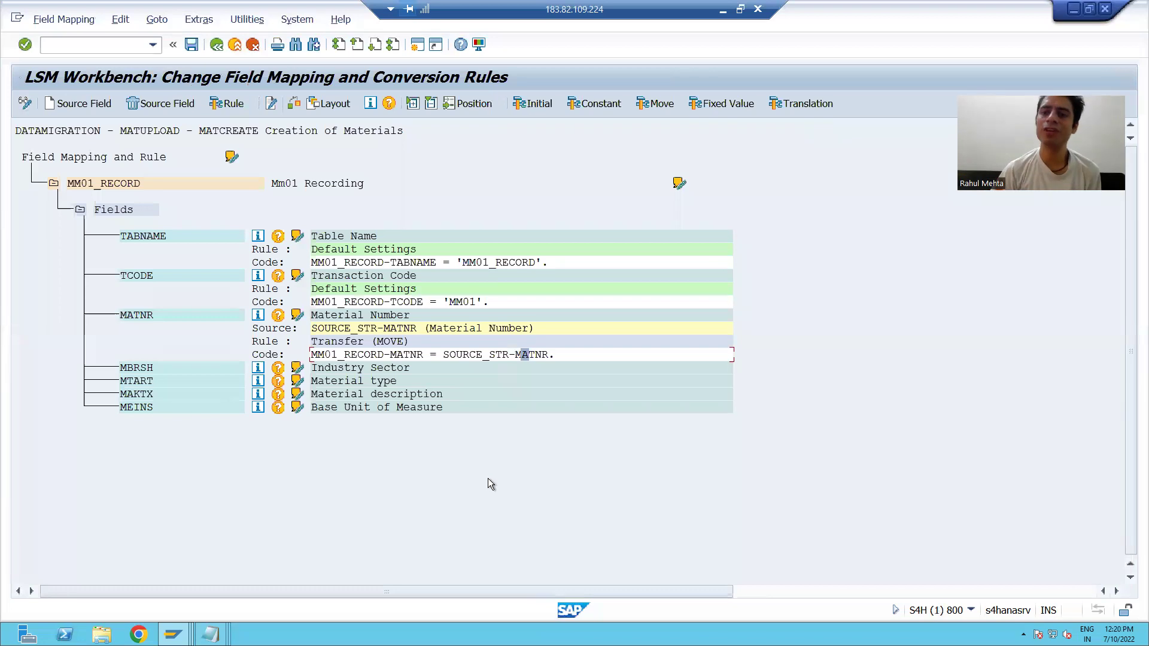
click(328, 369)
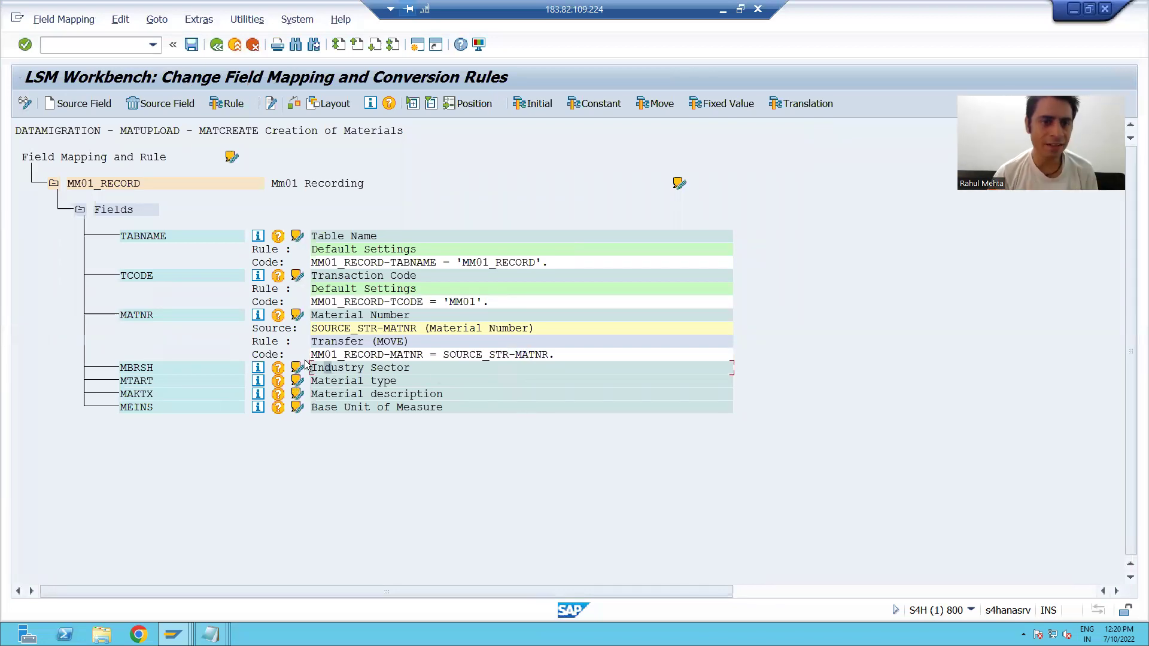
click(94, 103)
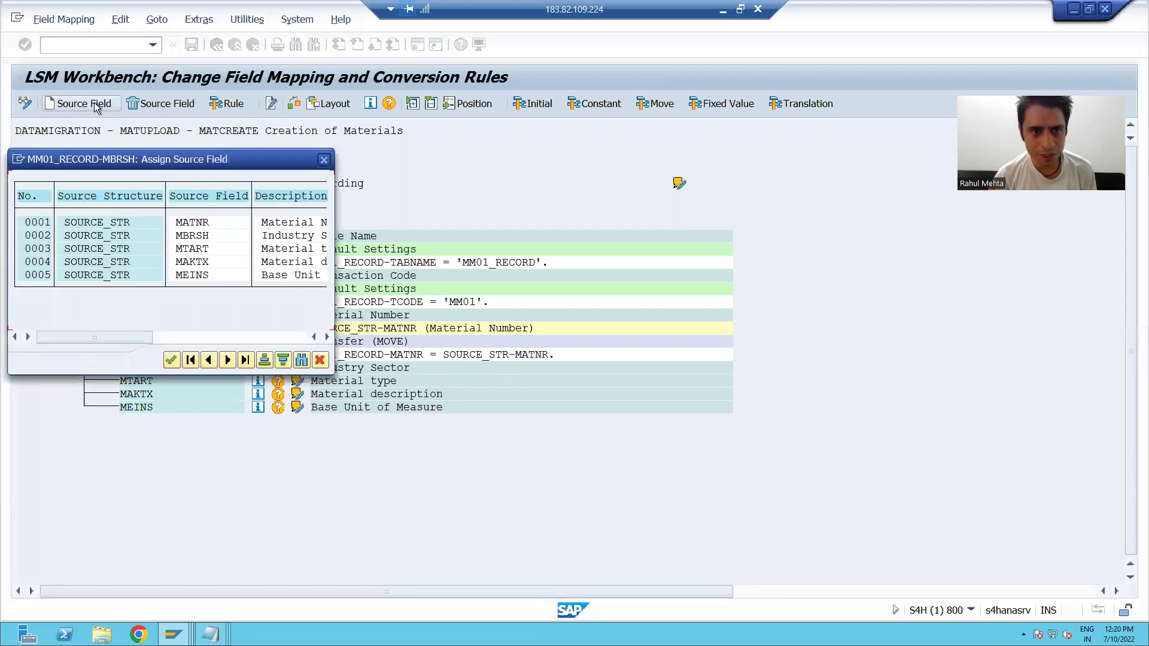
double_click(109, 234)
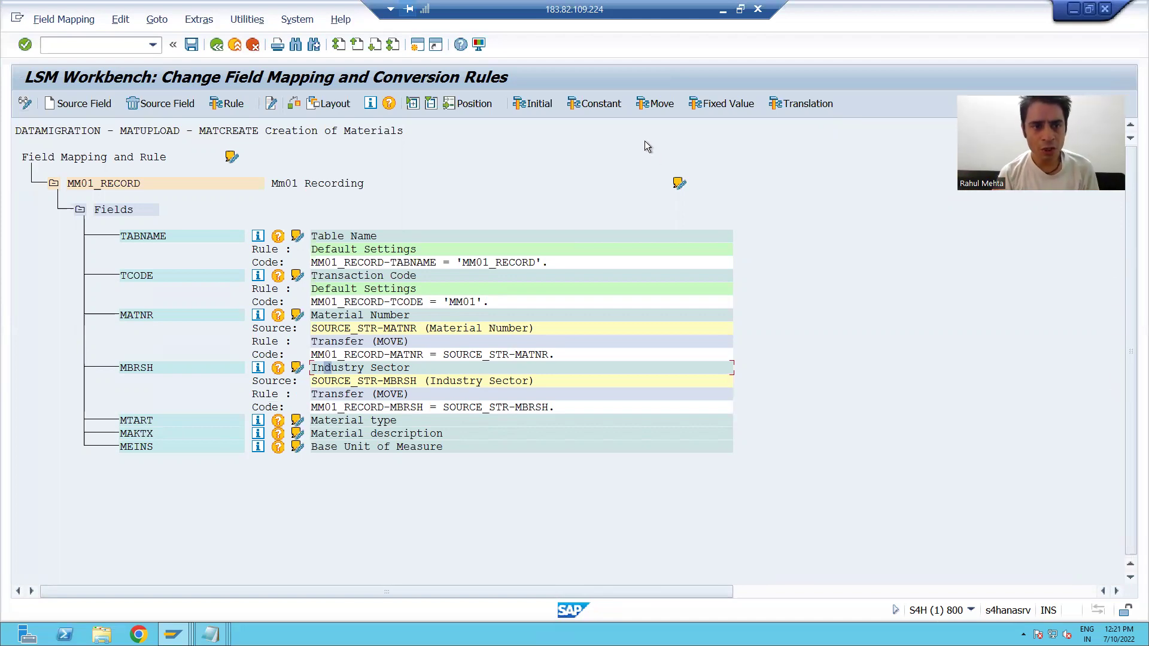
Start auto-field mapping for initial target fields from the cursor position, matching identical names, applying only Transfer (MOVE), with confirmation.
click(200, 19)
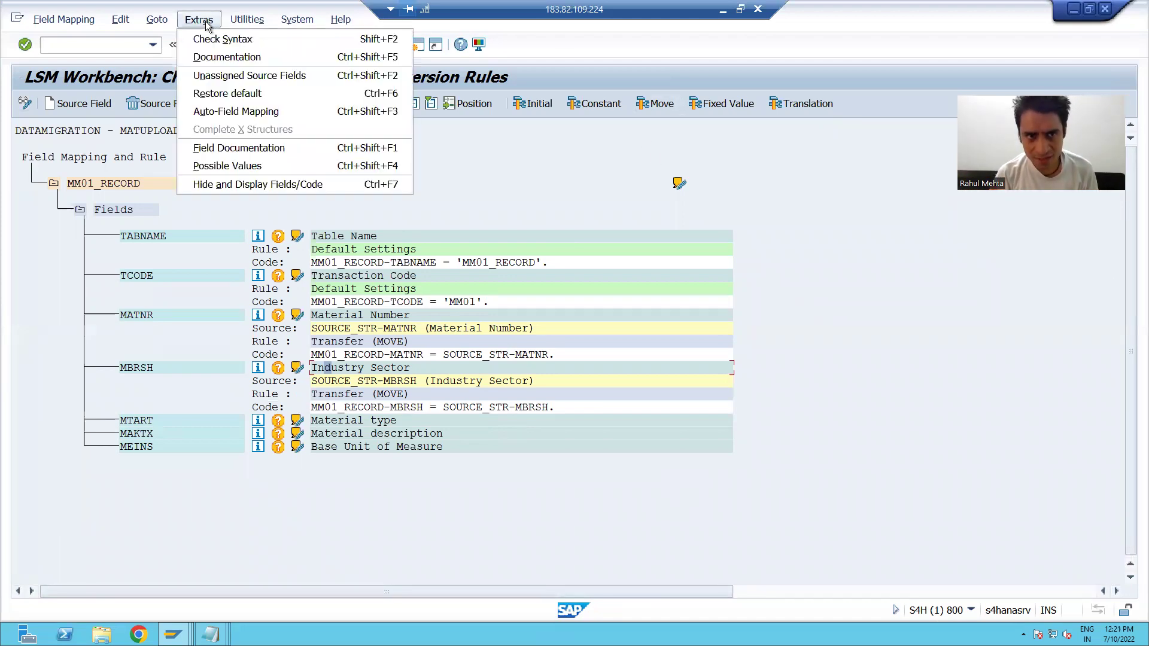
click(226, 111)
drag(246, 179, 479, 109)
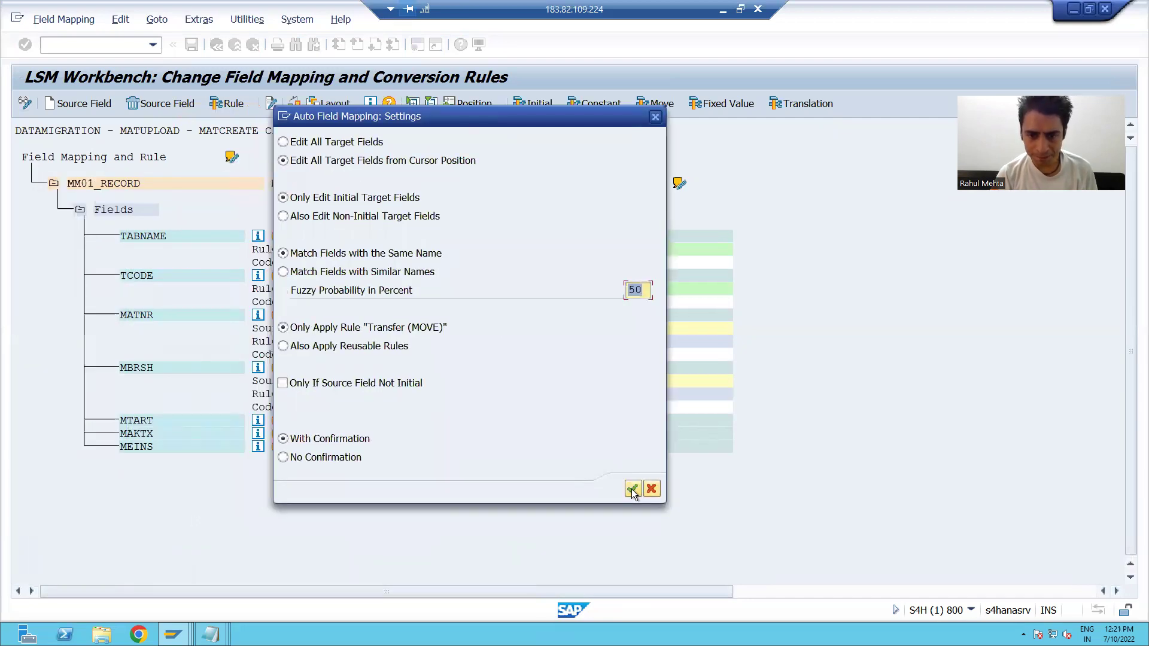
click(632, 489)
Accept the auto-mapping proposals that assign SOURCE_STR-MTART, SOURCE_STR-MAKTX and SOURCE_STR-MEINS to the matching MM01_RECORD target fields.
drag(426, 186, 487, 185)
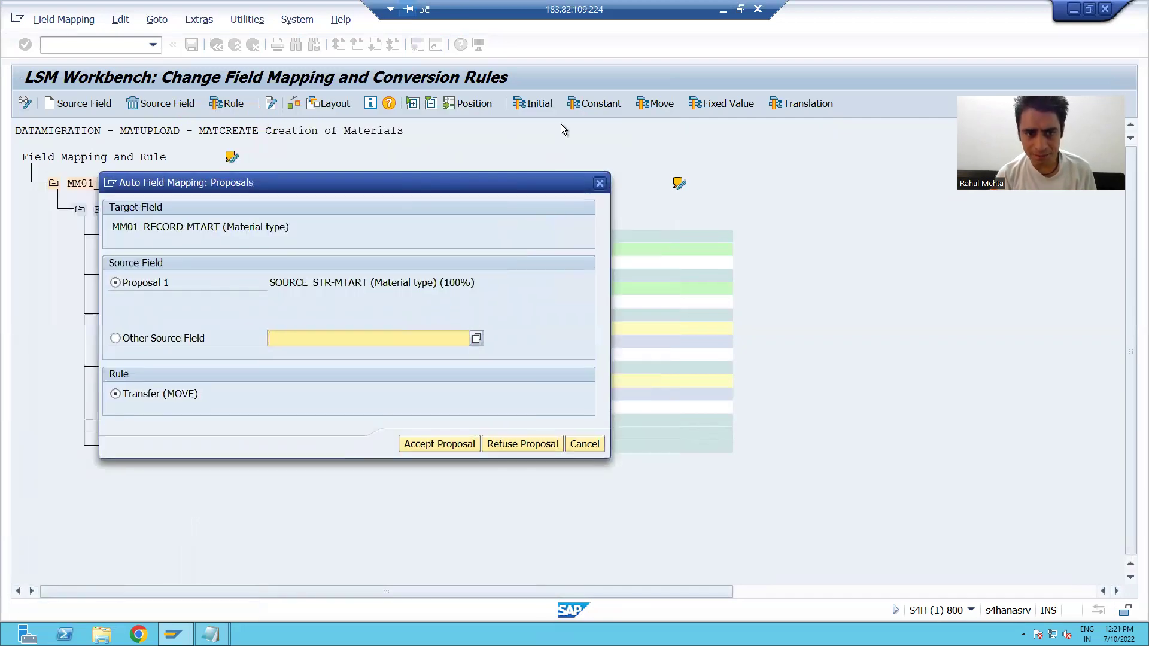
click(450, 195)
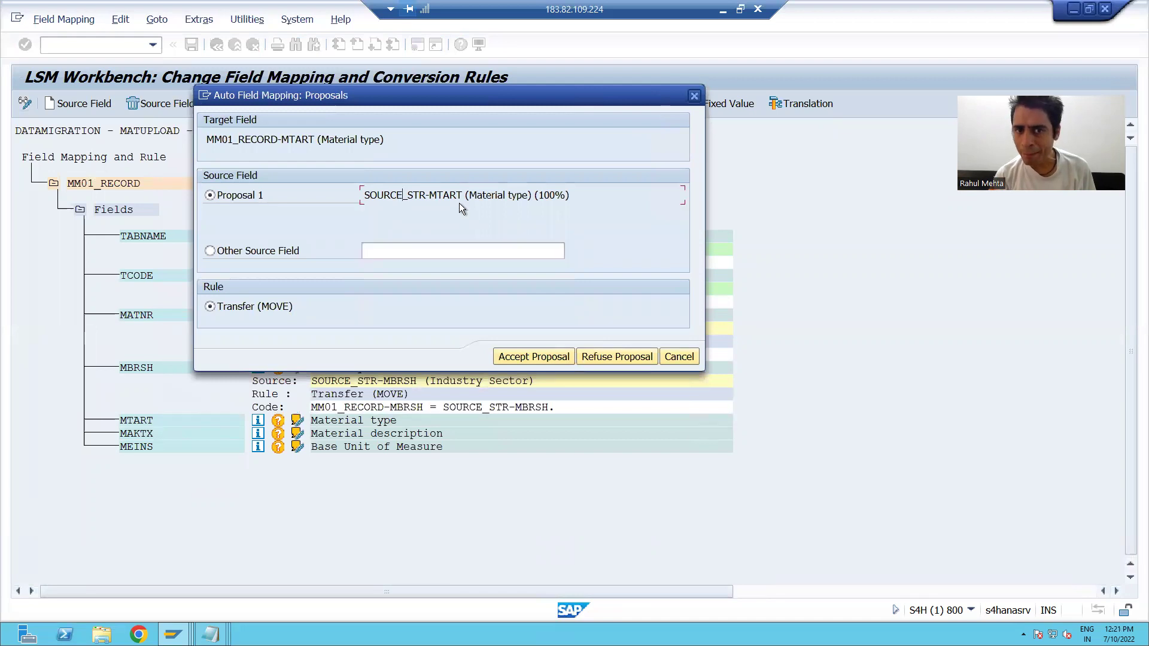
click(289, 140)
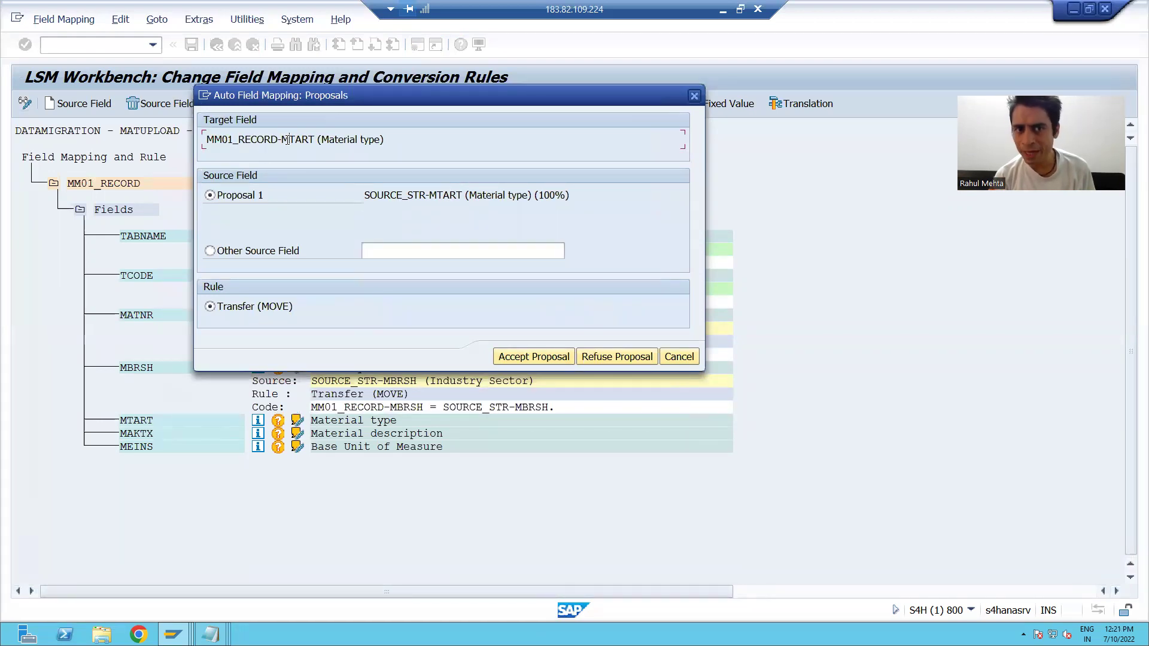
click(536, 360)
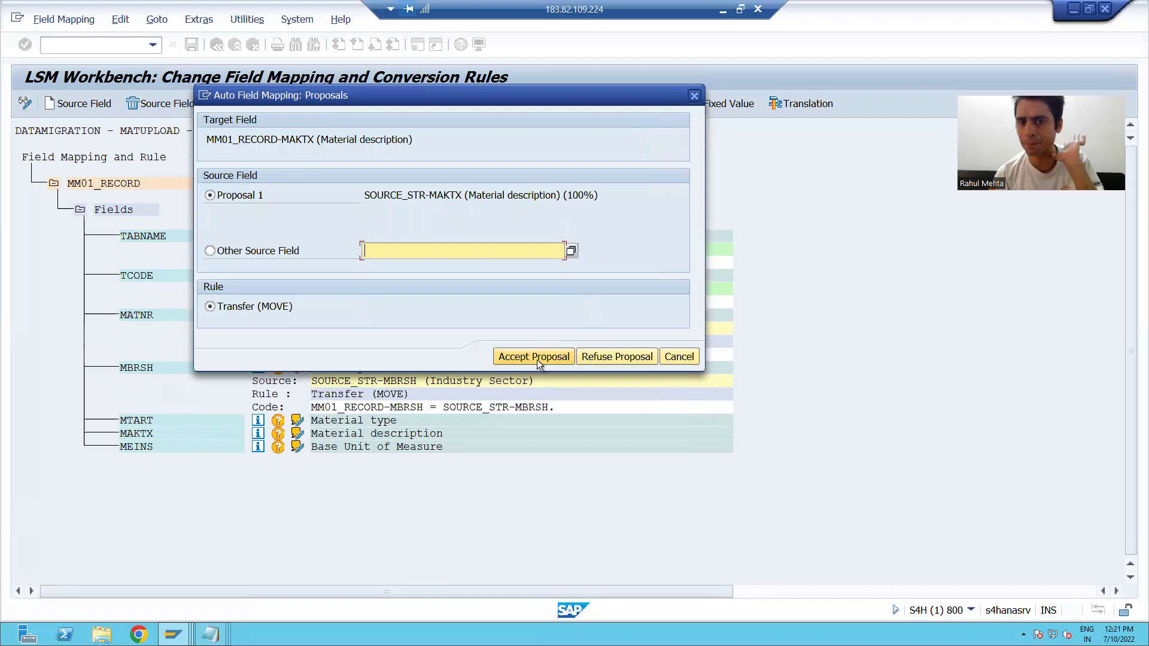
click(444, 196)
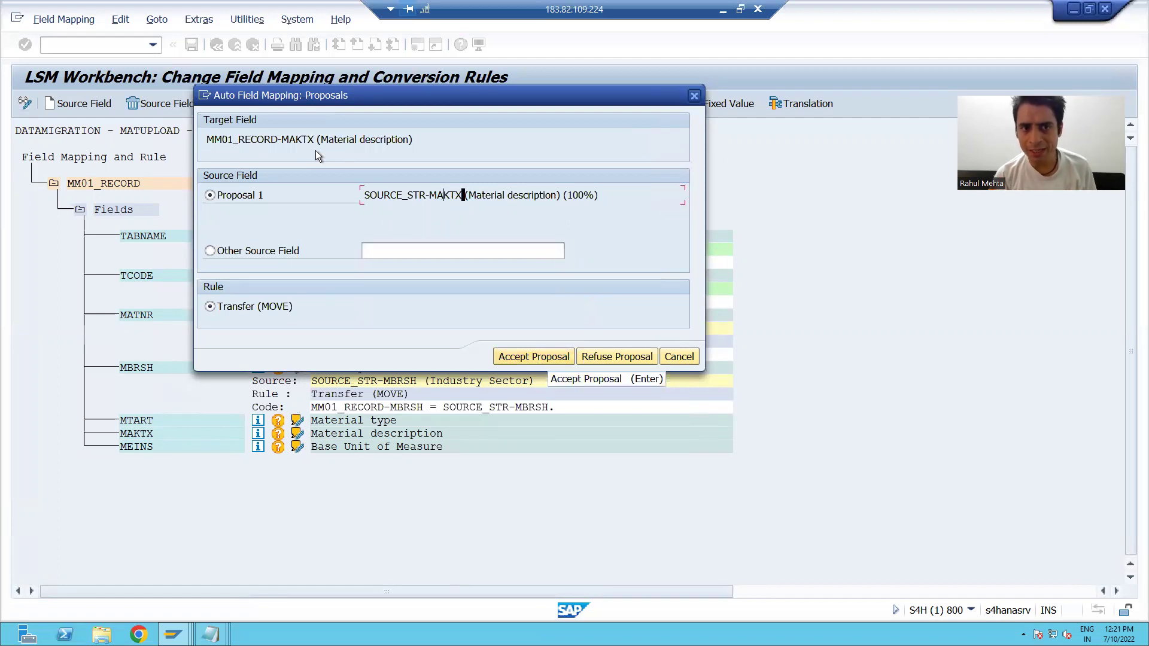
click(537, 356)
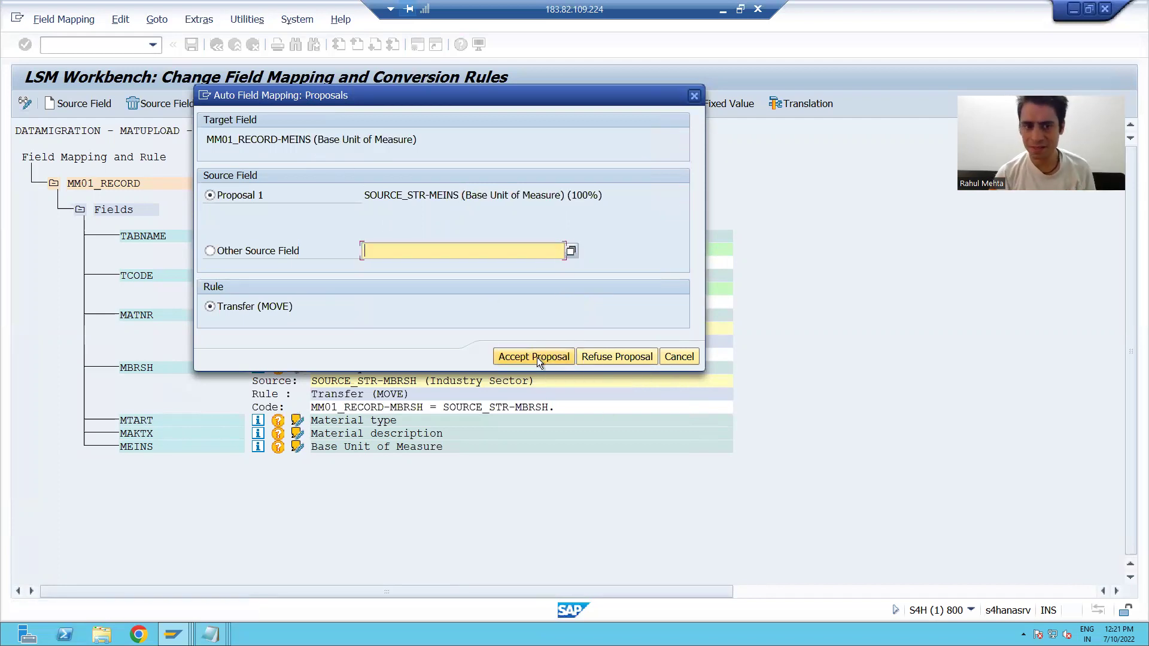
click(328, 141)
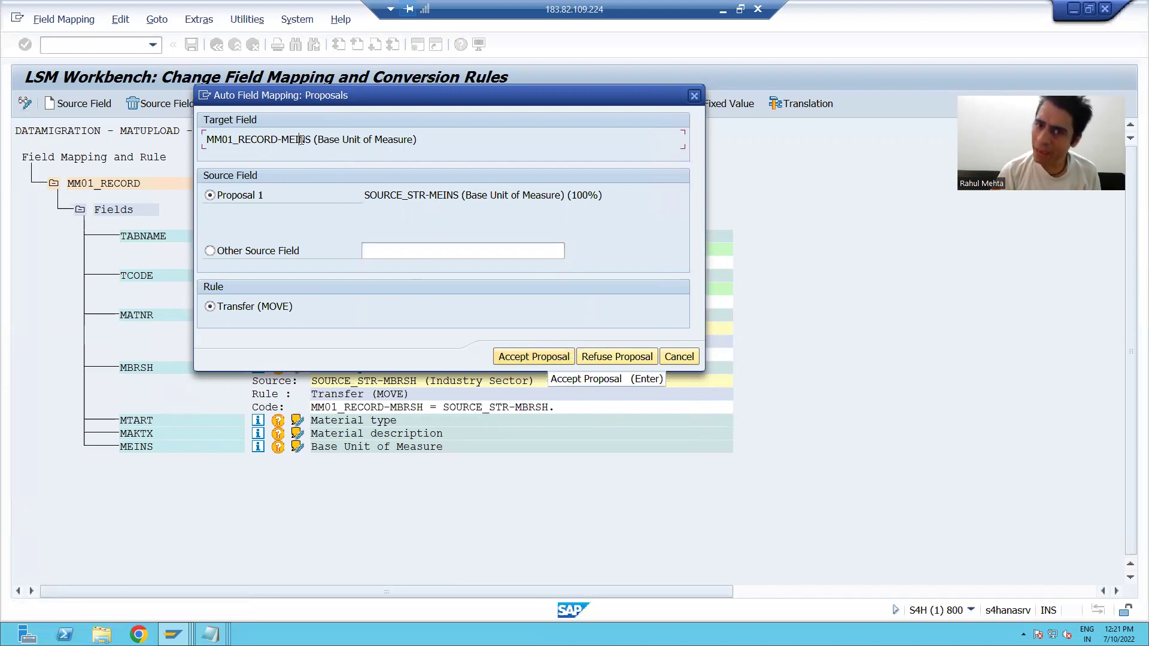
click(515, 354)
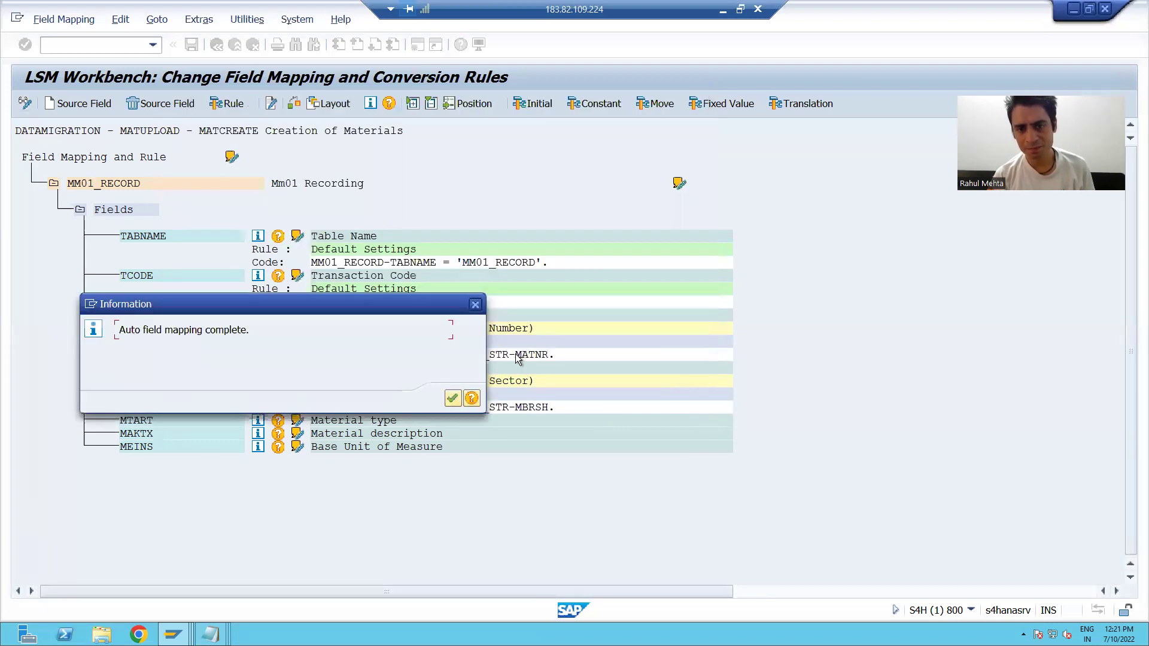
click(455, 398)
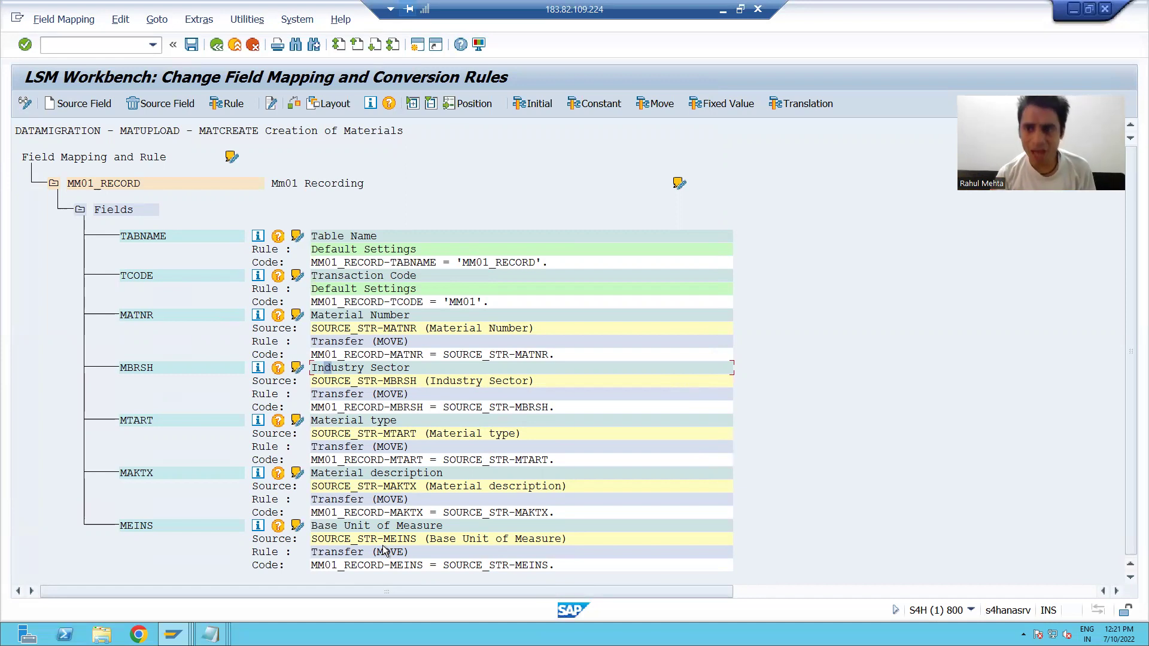
Save the field mapping and conversion rules and return to the process step list.
click(199, 20)
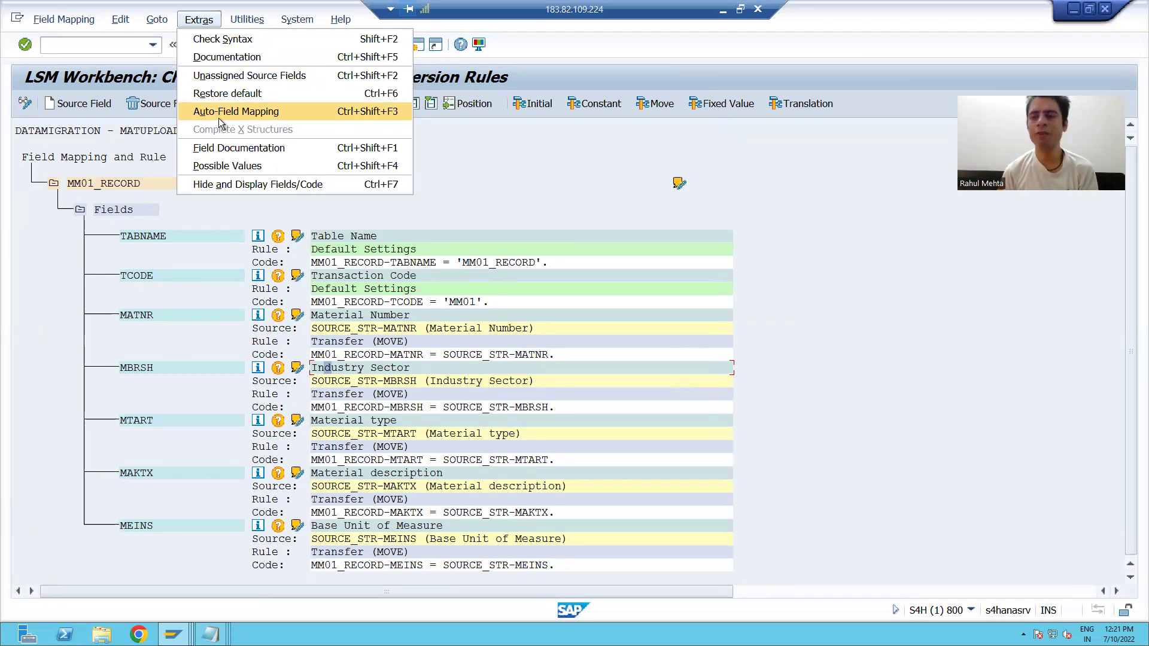
click(834, 228)
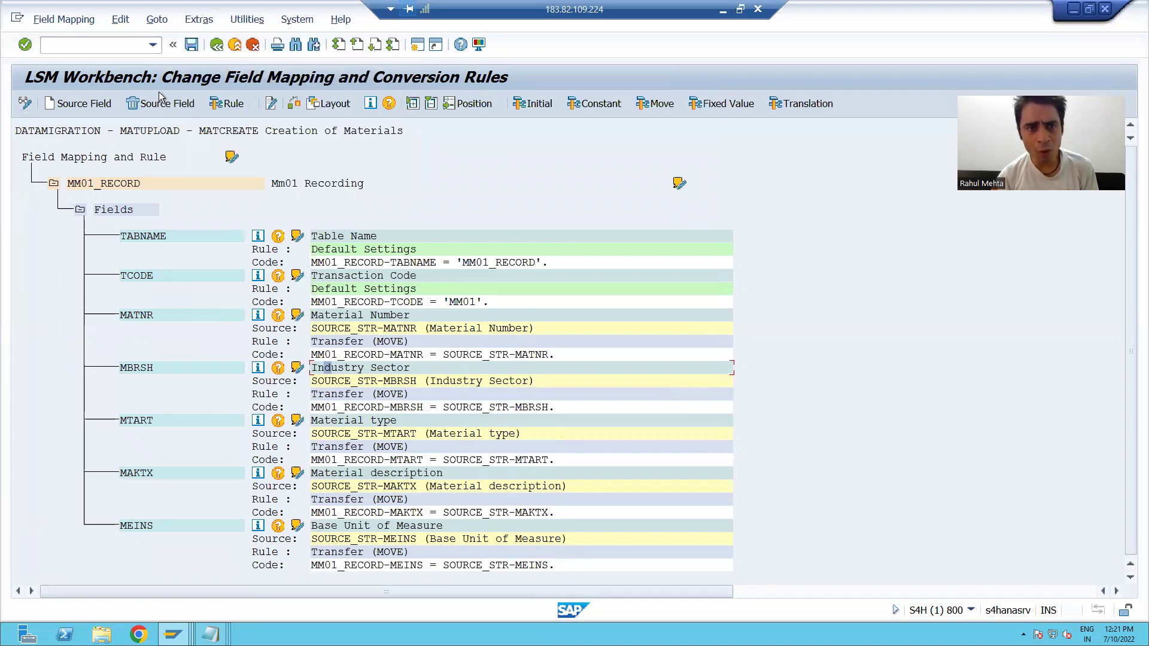
click(192, 45)
click(216, 45)
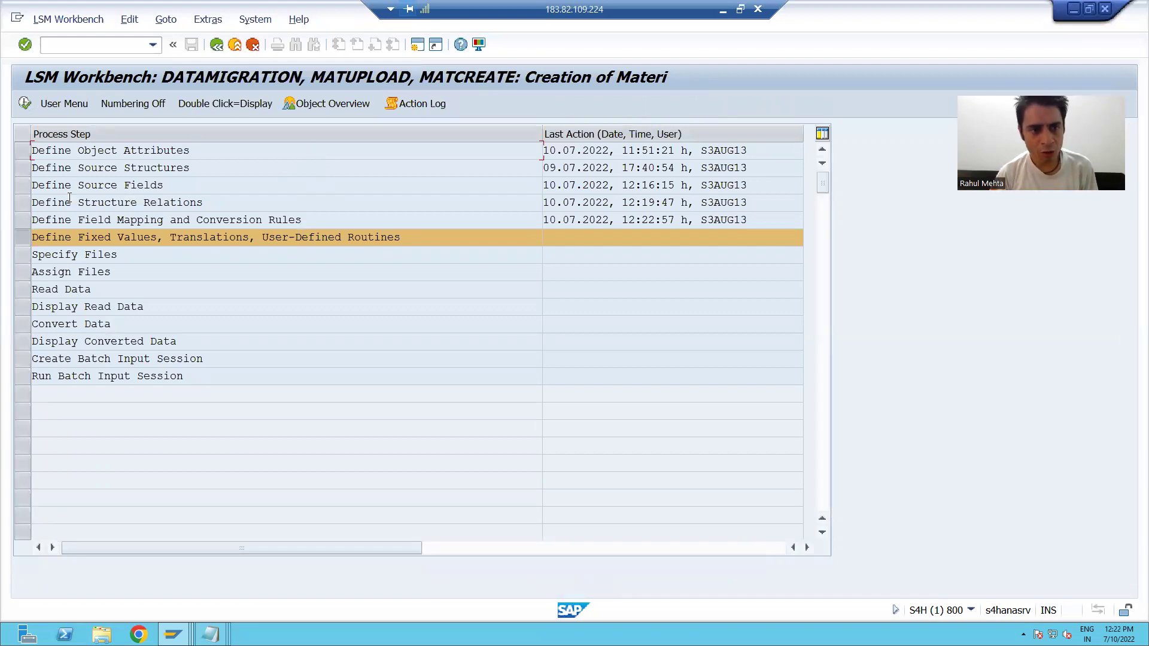
click(21, 186)
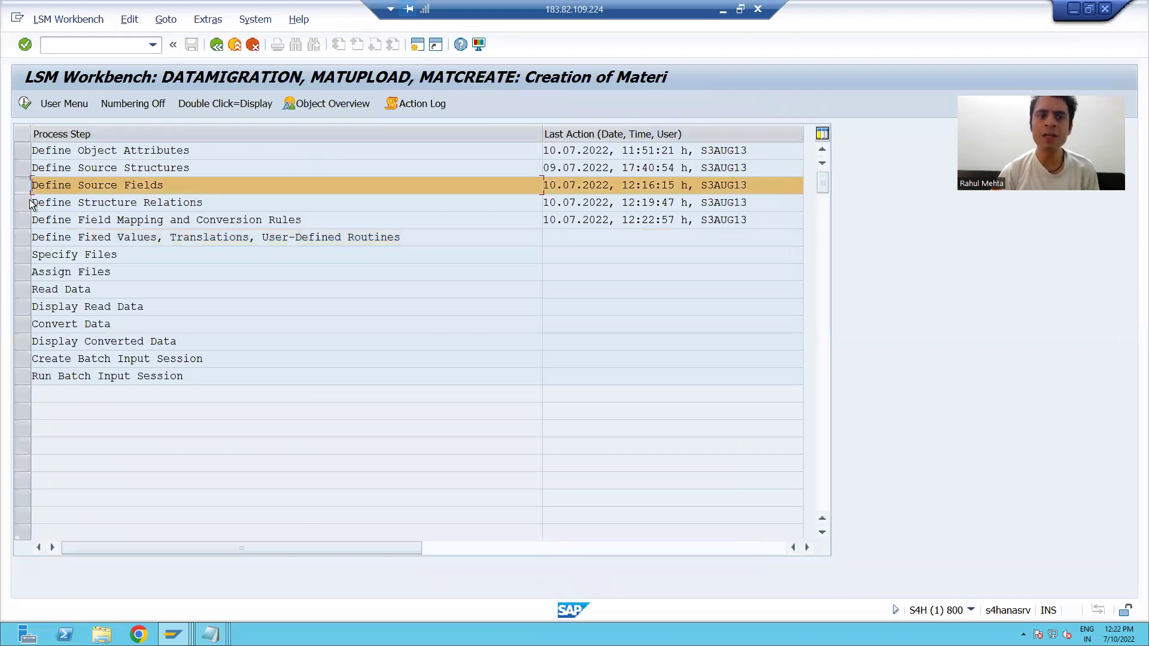
click(19, 203)
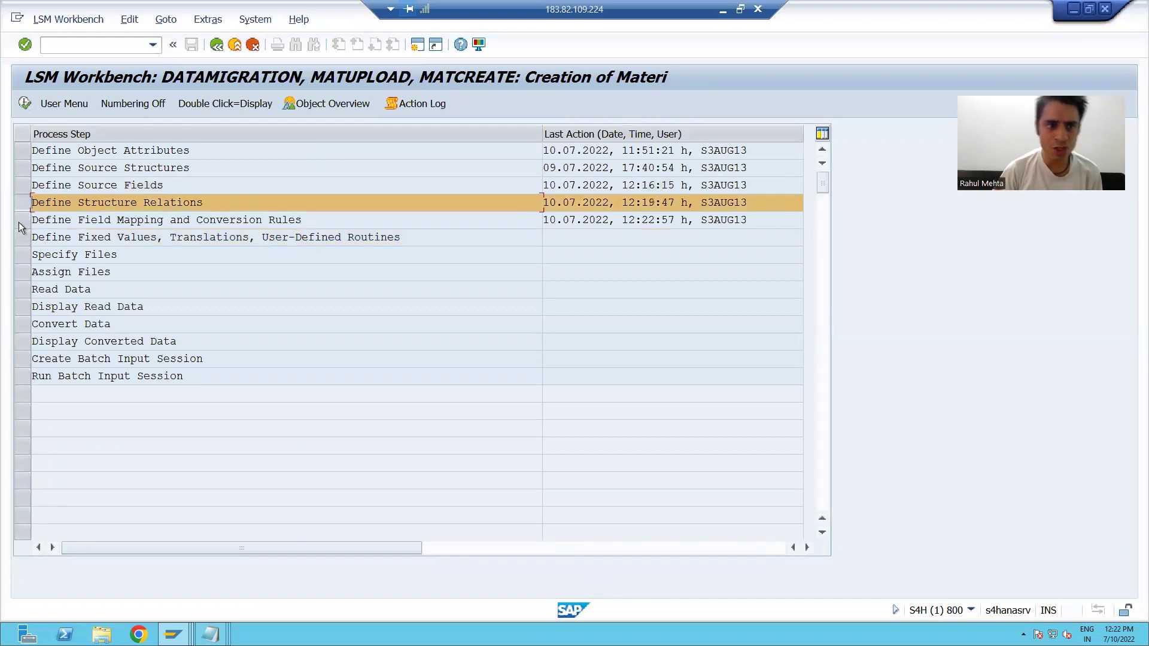
click(21, 221)
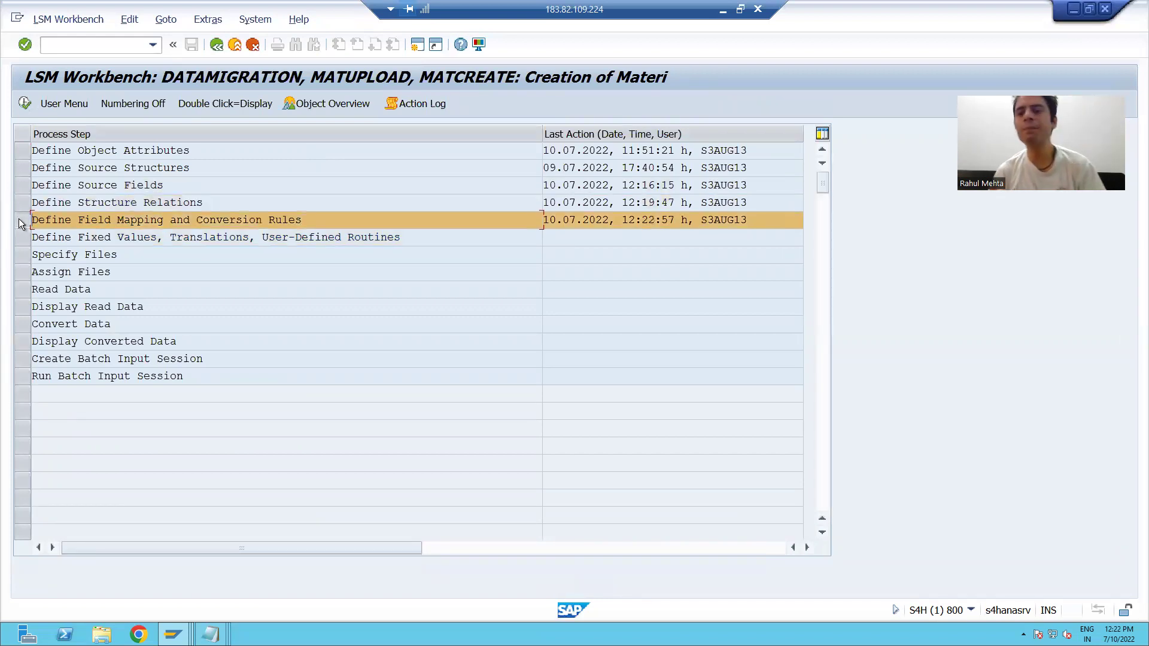